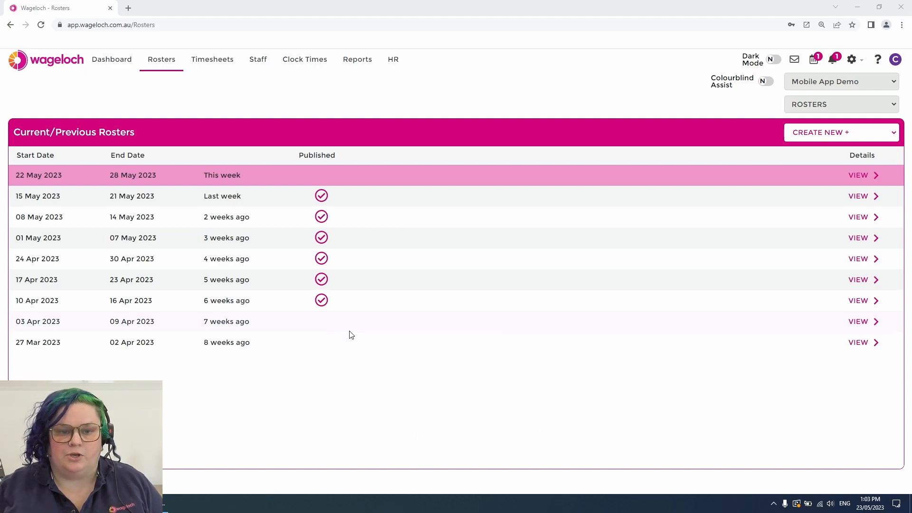
Open this week's roster starting 22 May 2023, dismiss the confirmed-day notice and look through Monday's shifts
click(223, 175)
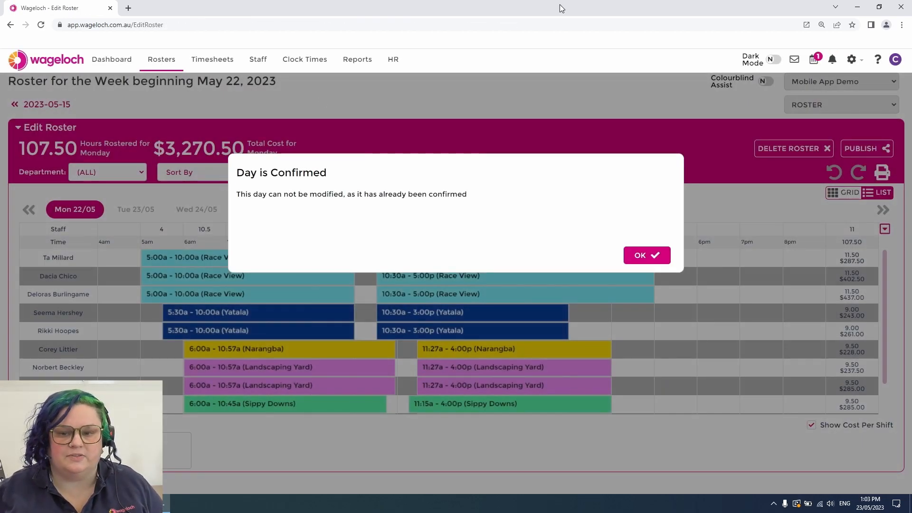
click(642, 257)
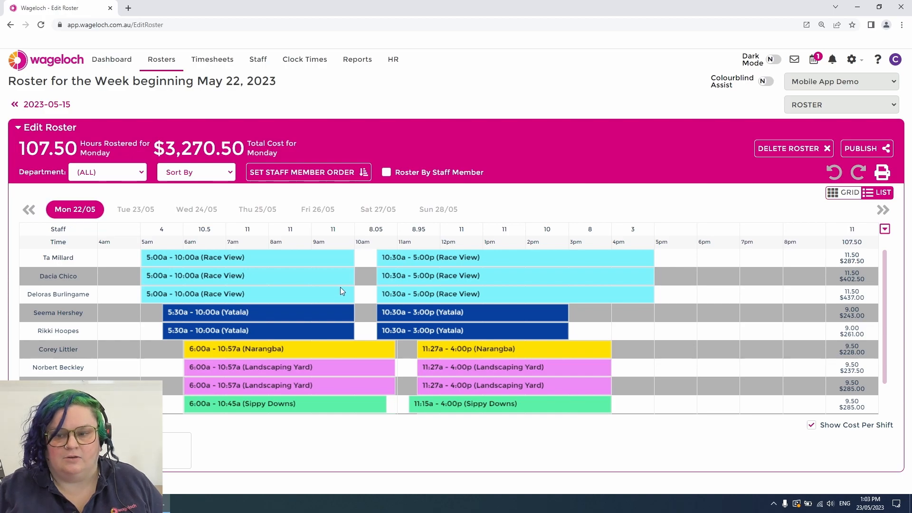
scroll(334, 295, down, 1)
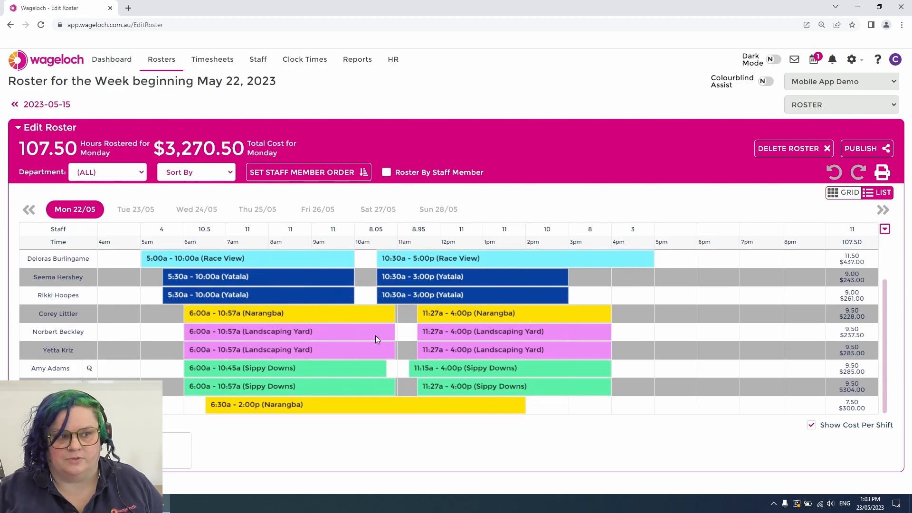
scroll(376, 335, up, 1)
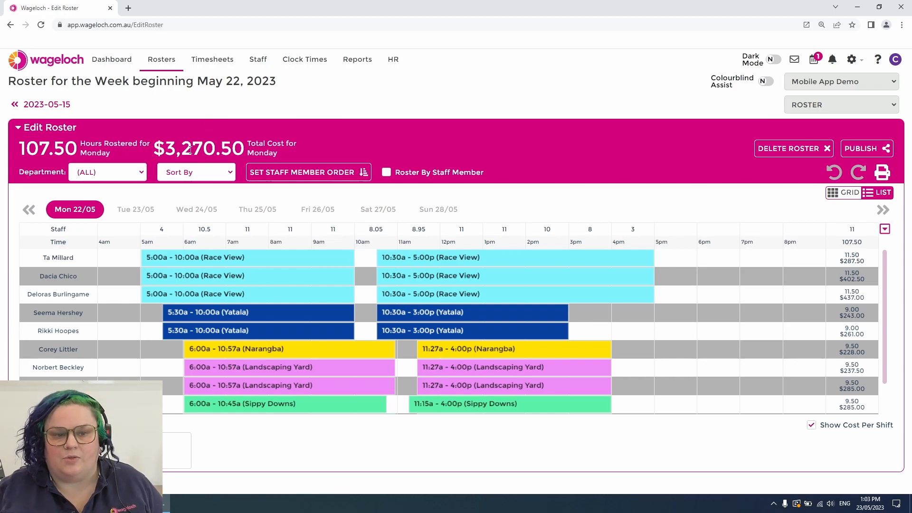
Examine the total rostered hours and total cost for Monday in the roster header
drag(166, 149, 249, 156)
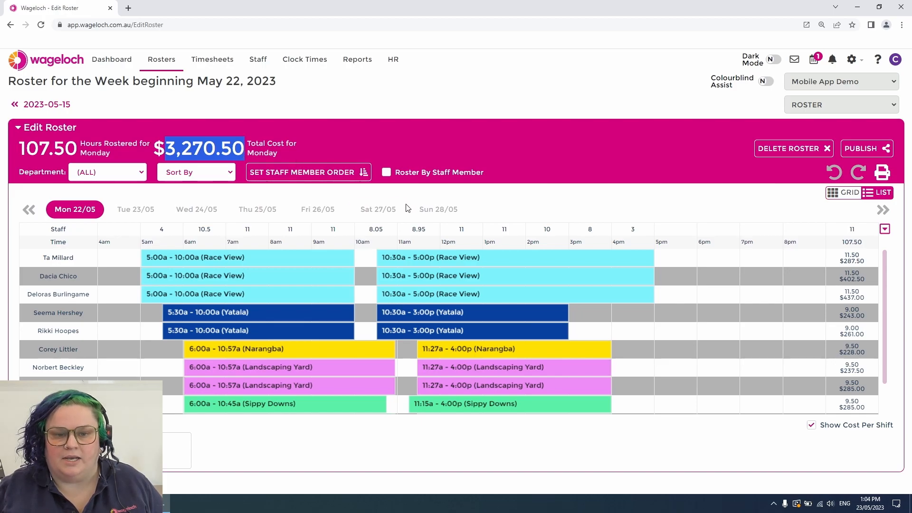
drag(384, 389, 383, 389)
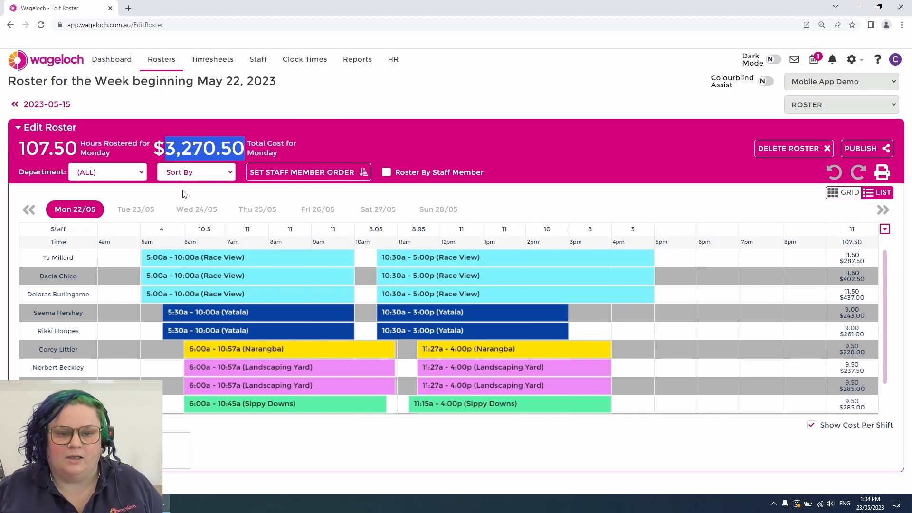
click(201, 148)
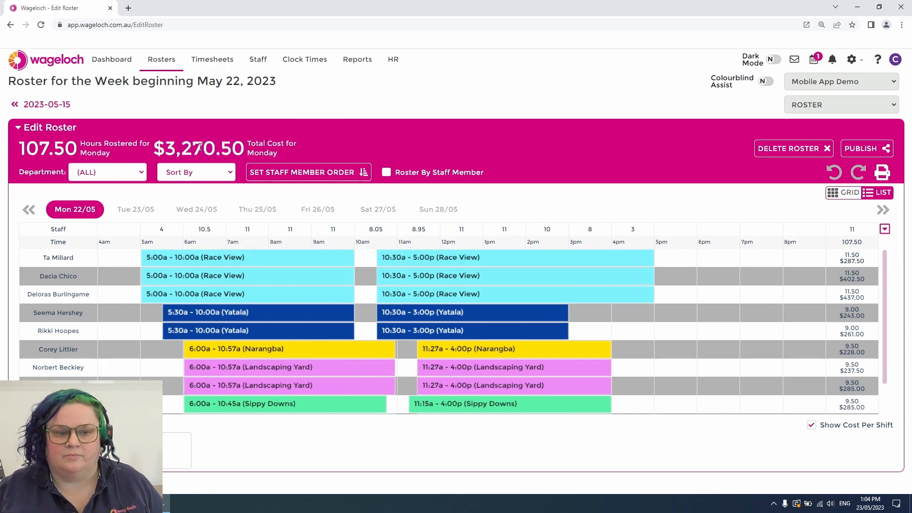
drag(19, 148, 76, 160)
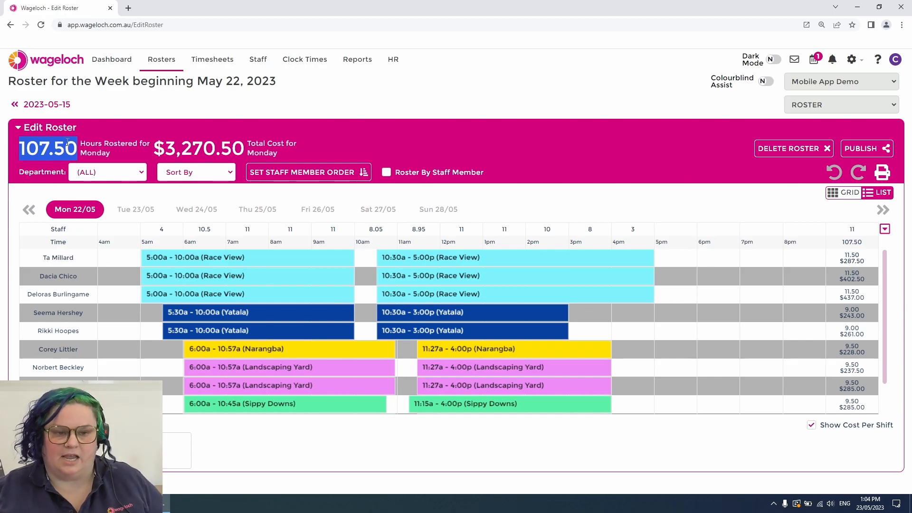
click(75, 157)
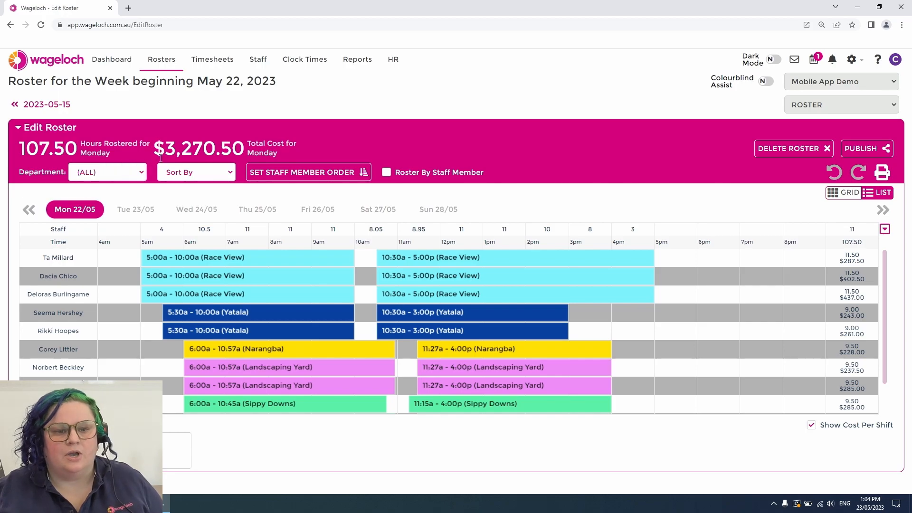
drag(170, 147, 241, 153)
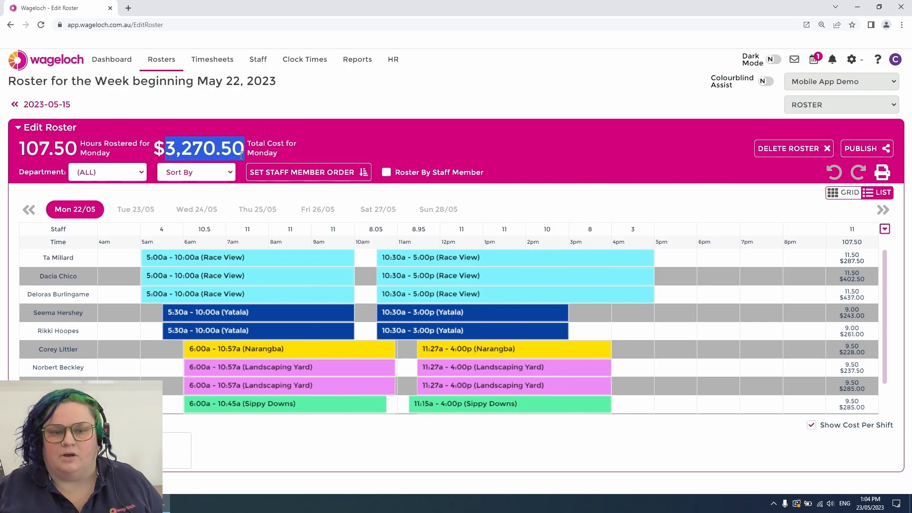
click(192, 141)
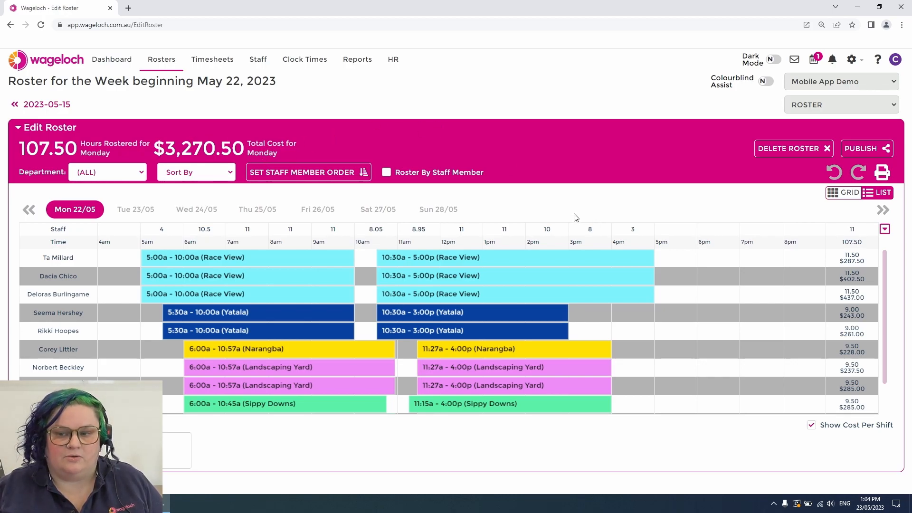
Switch the roster to the Budget view and examine the week's total projected wages and cost per hour
click(820, 106)
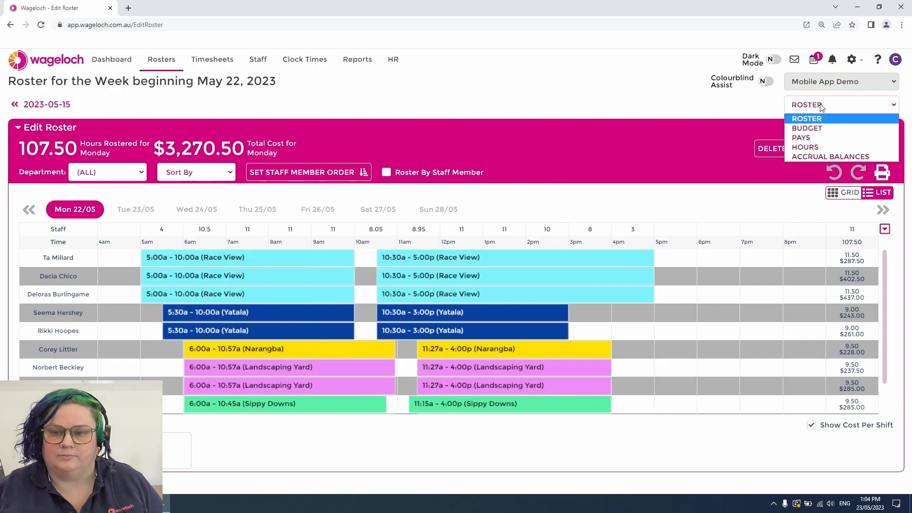
click(811, 129)
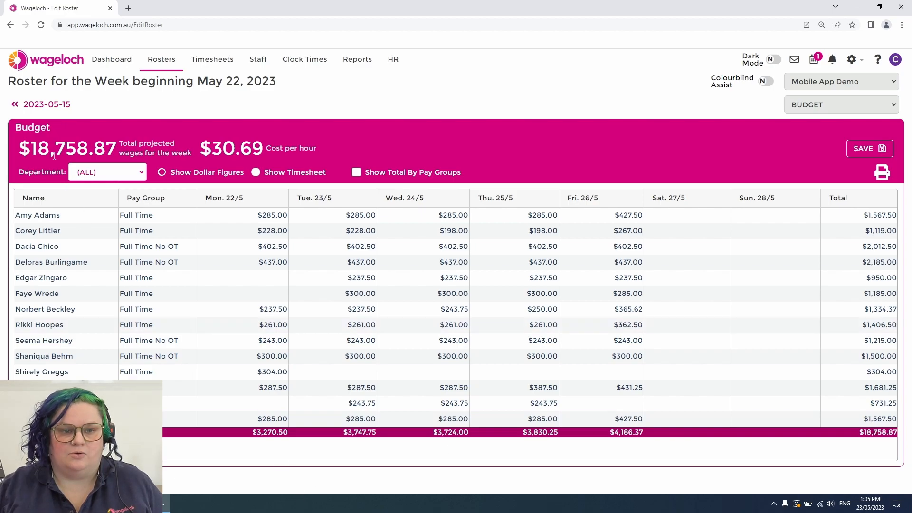
drag(38, 148, 174, 145)
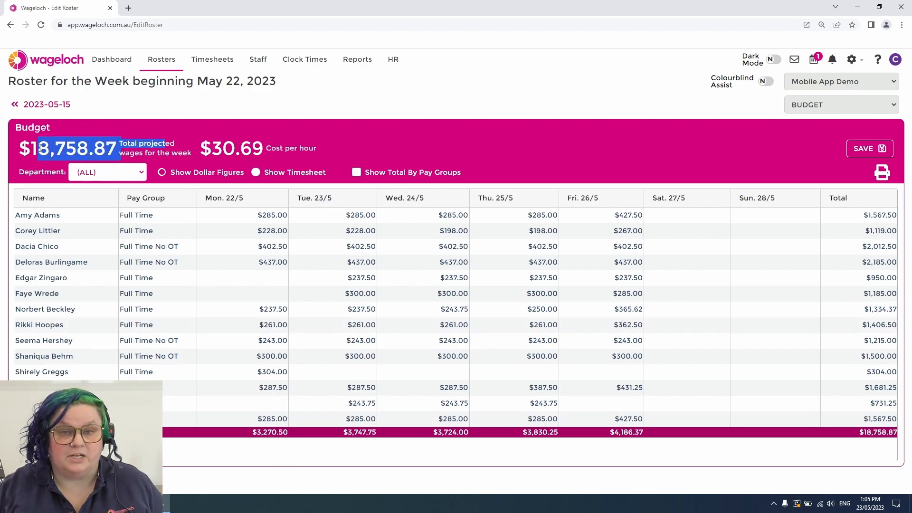
drag(212, 148, 297, 149)
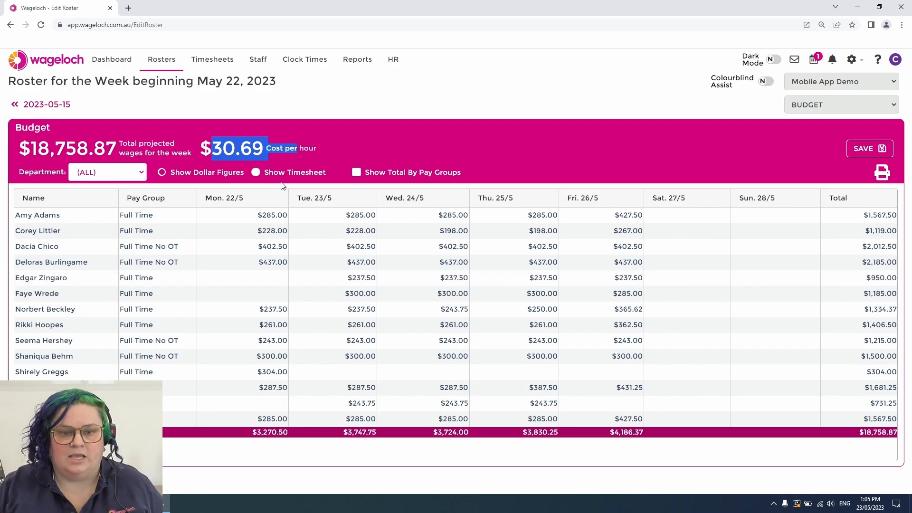
Show the budget as a timesheet and examine the projected paid hours plus the ordinary and overtime wage totals
click(257, 174)
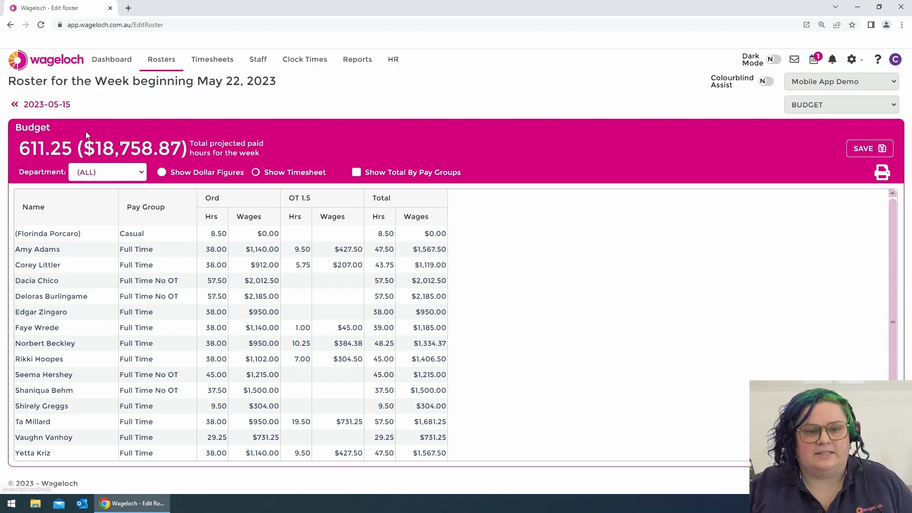
drag(20, 148, 72, 149)
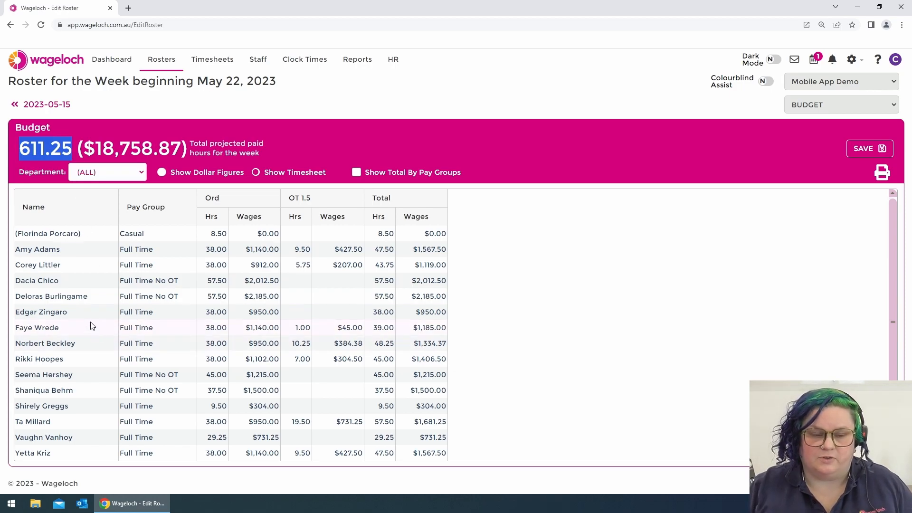
drag(94, 153, 182, 151)
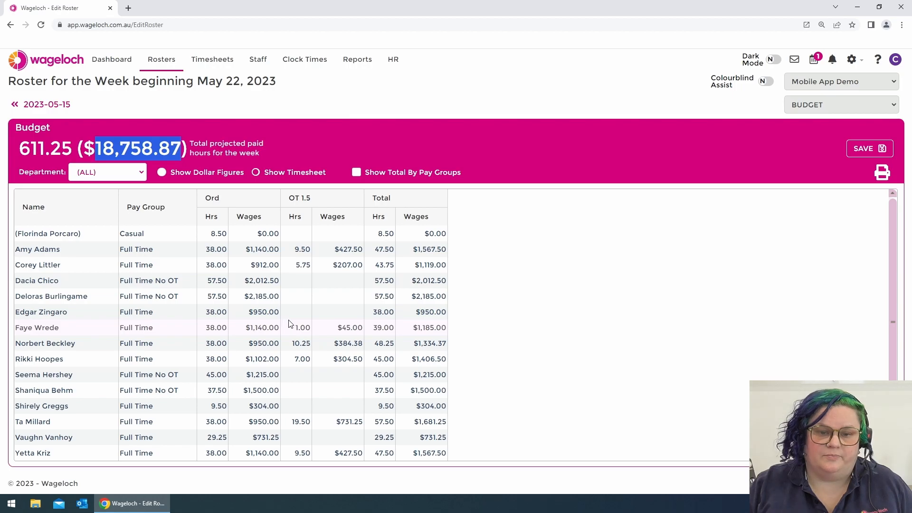
scroll(357, 302, down, 1)
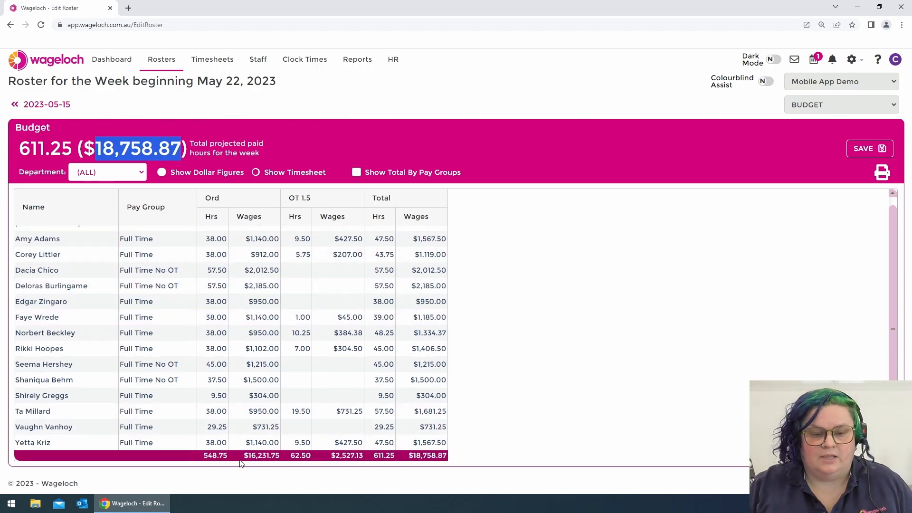
drag(241, 457, 280, 458)
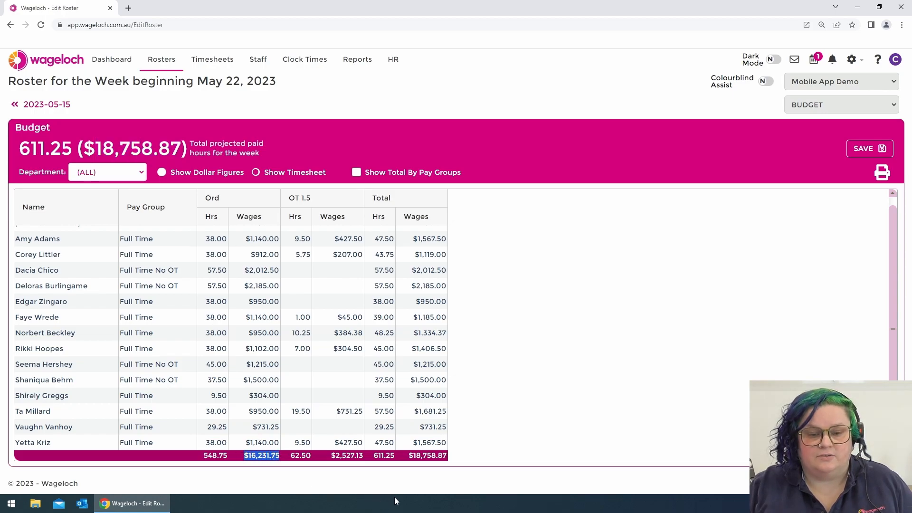
drag(331, 457, 364, 459)
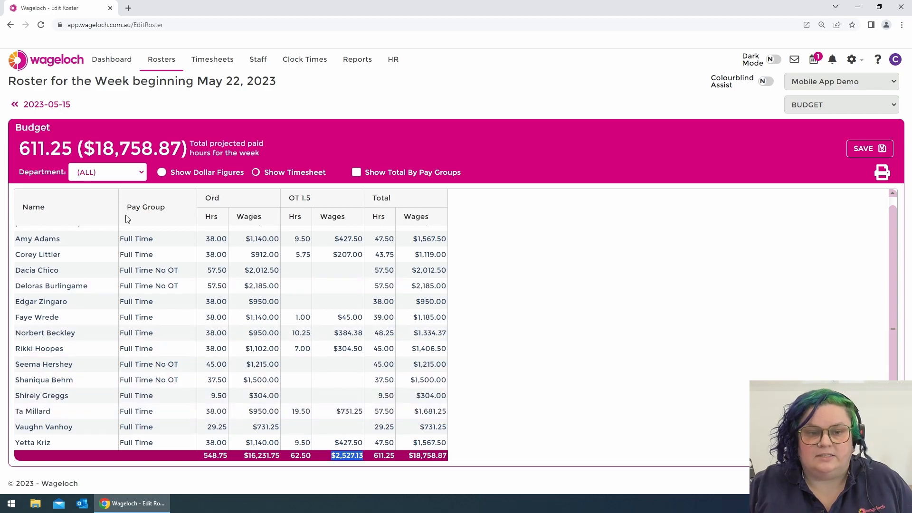
Return the budget to dollar figures and filter it to the Sippy Downs department
click(256, 173)
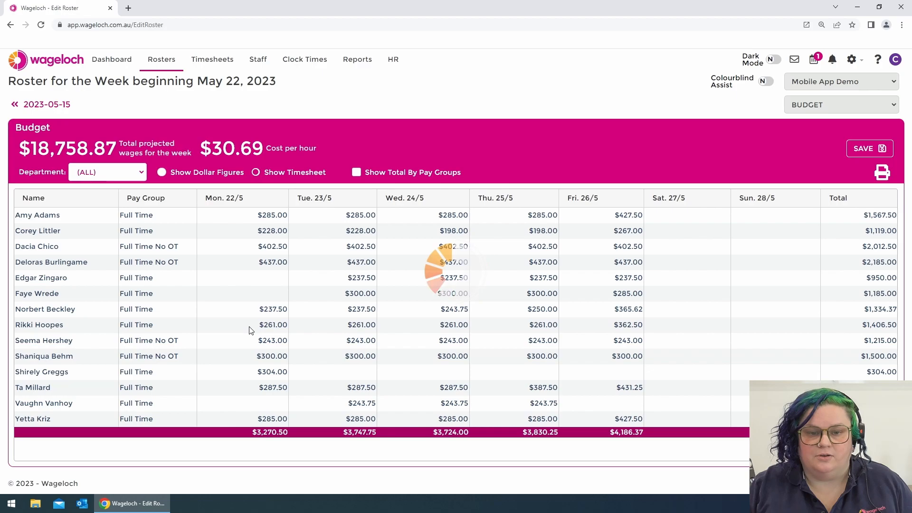
click(161, 172)
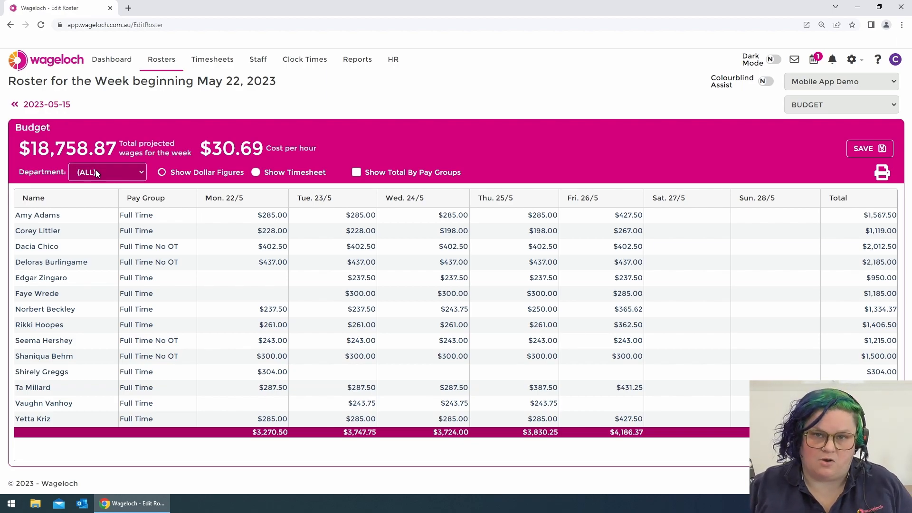
click(95, 172)
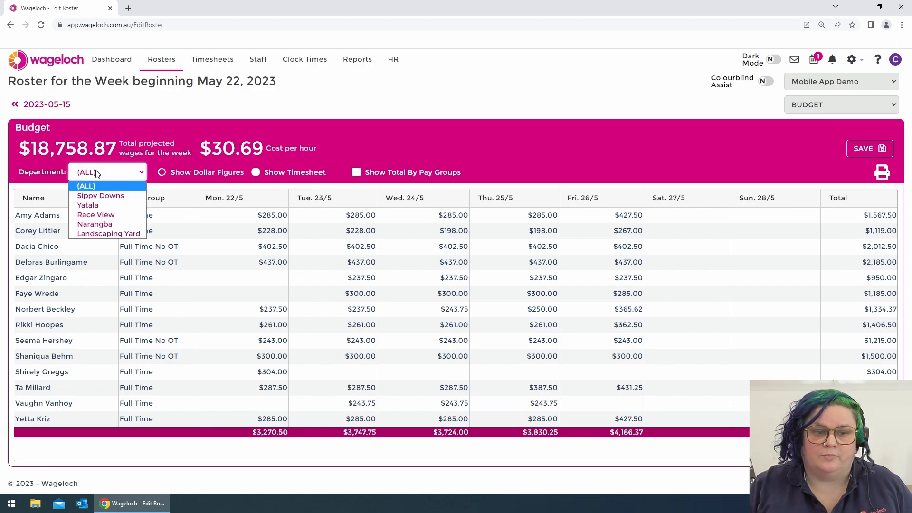
click(97, 197)
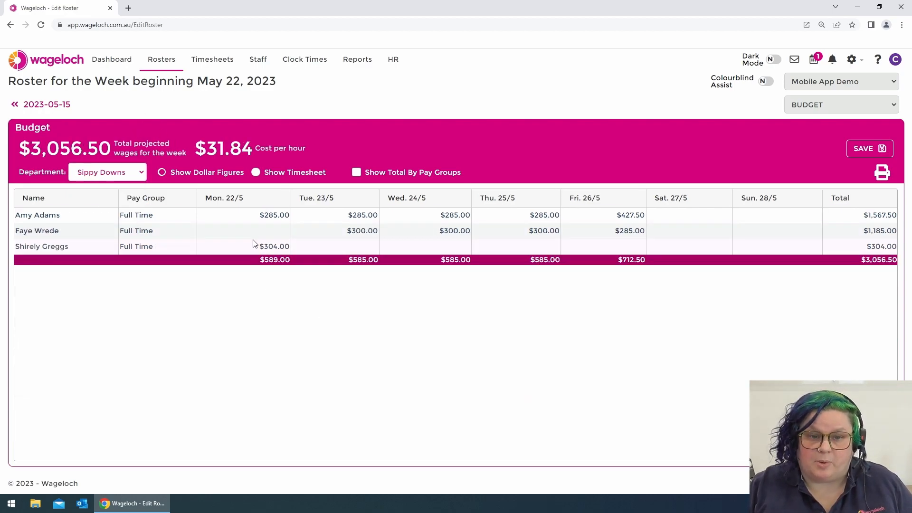
Compare the timesheet and dollar-figure displays of the Sippy Downs budget, ending on dollar figures
click(256, 173)
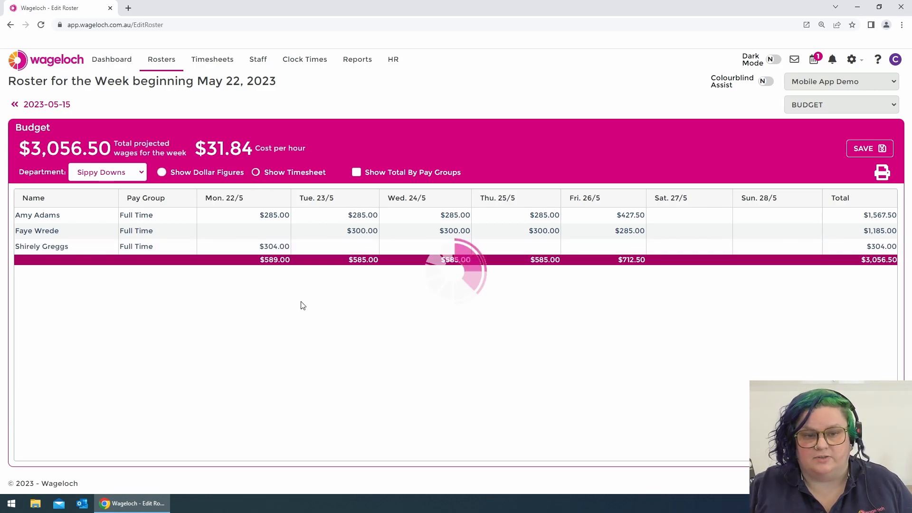
click(162, 175)
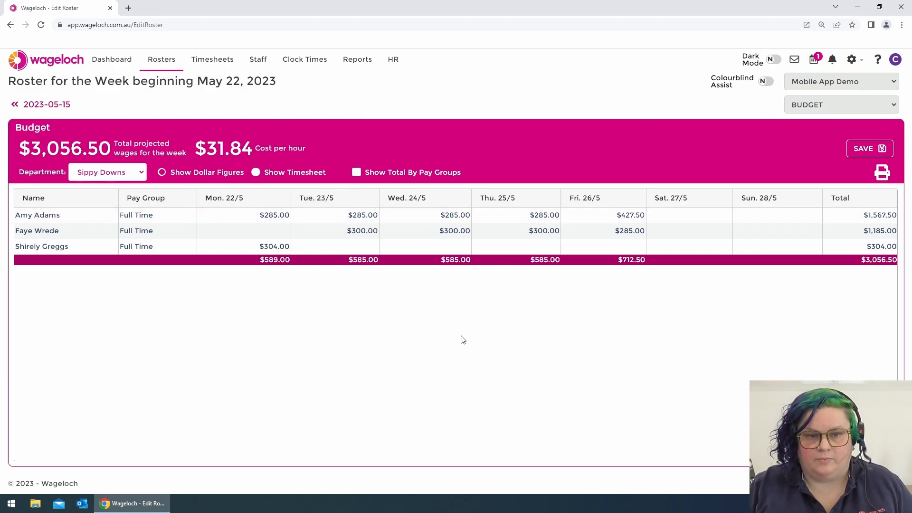
click(175, 174)
click(256, 172)
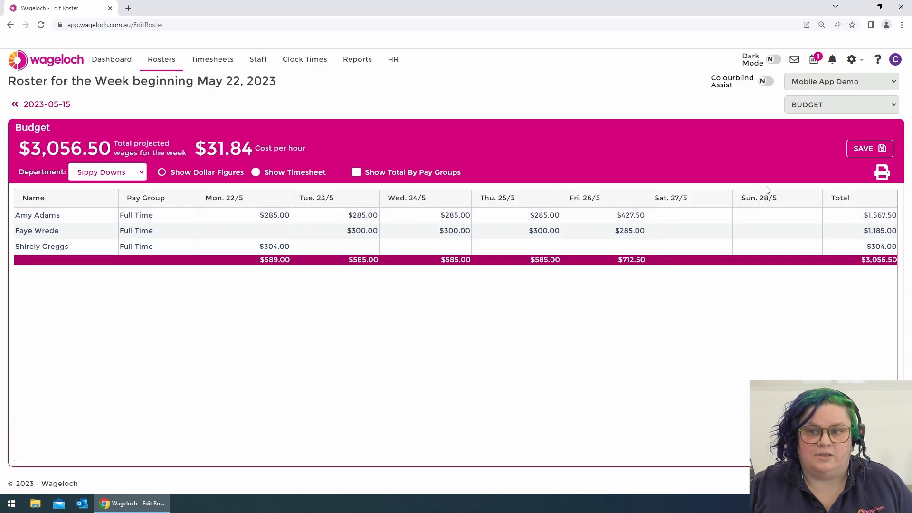
Return to the Roster view and show the shifts of all departments in the grid layout
click(795, 109)
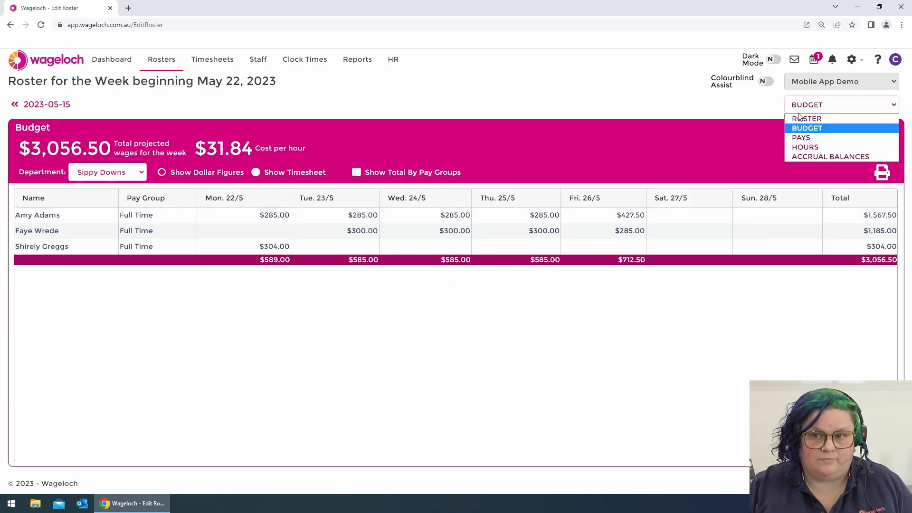
click(801, 118)
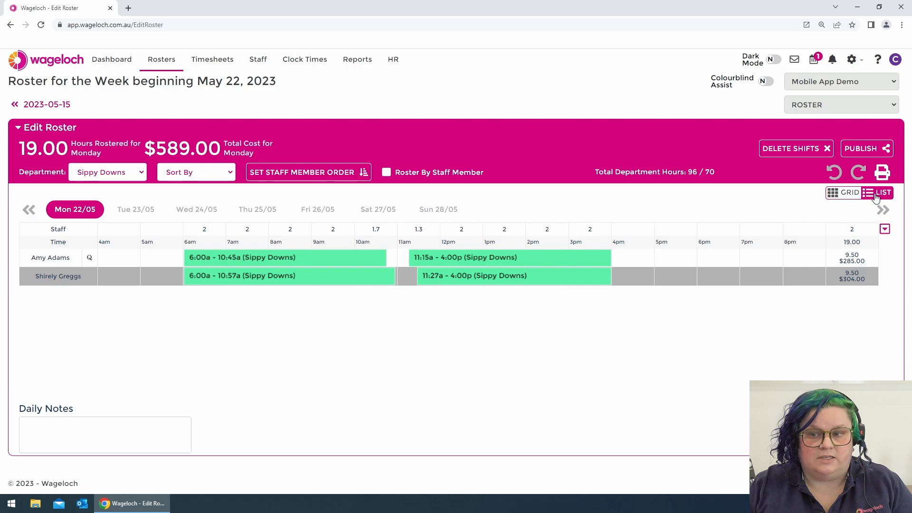
click(847, 194)
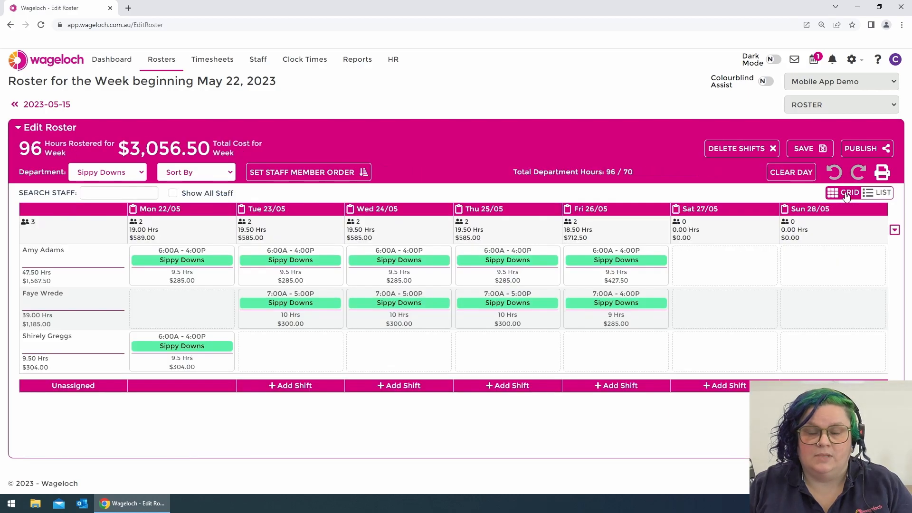
click(99, 175)
click(88, 186)
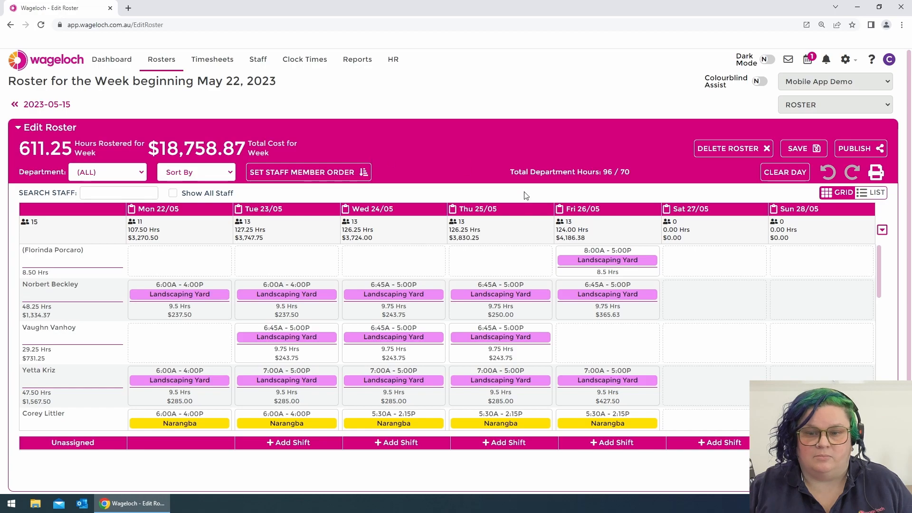
Examine the week's total rostered hours and cost, and the daily hours and cost for Tuesday 23/05
mouse_move(589, 264)
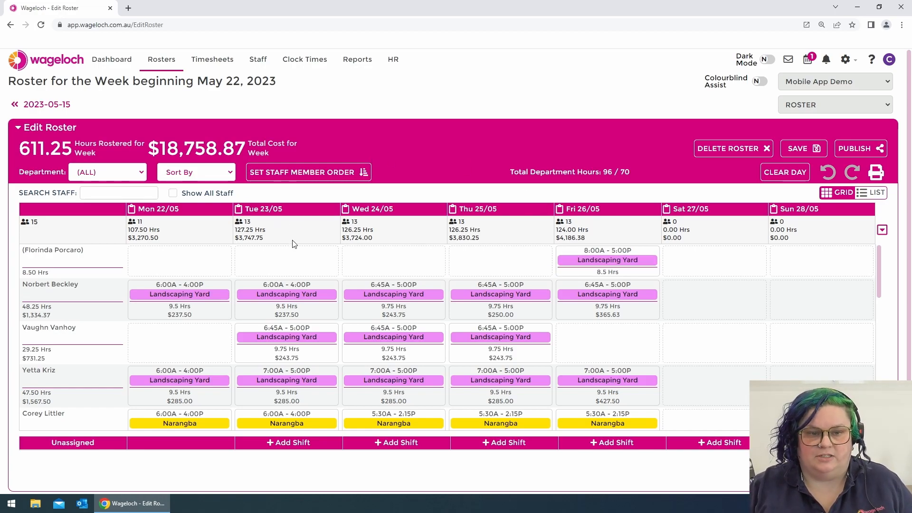
drag(30, 149, 285, 146)
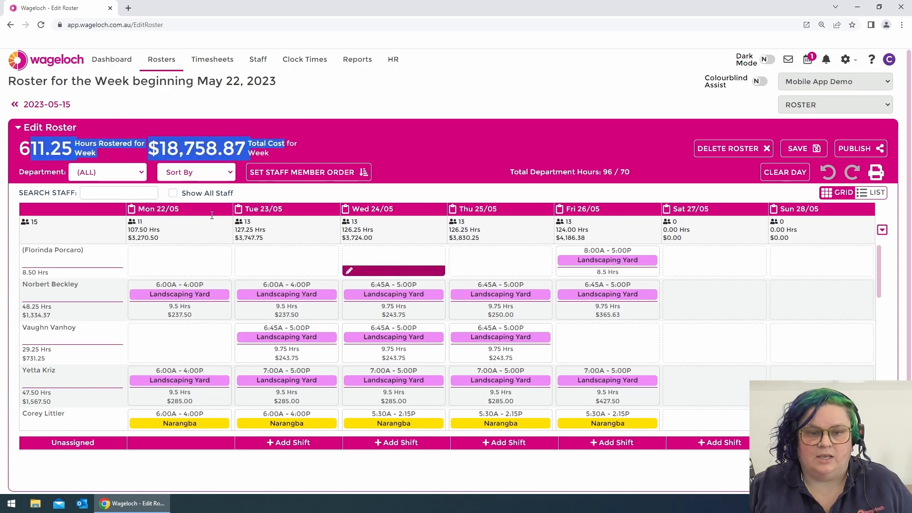
drag(236, 228, 261, 238)
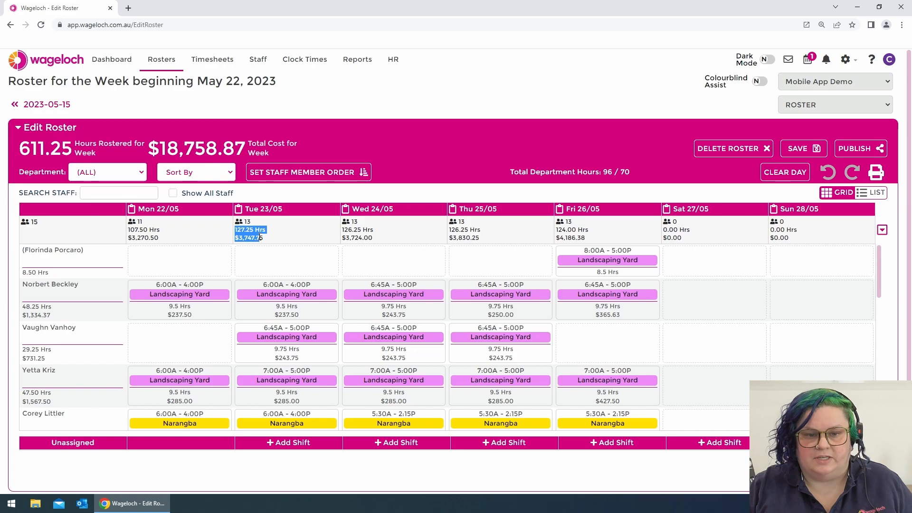
Examine the number of rostered staff and the wage cost for Tuesday 23/05 in the grid's daily summary
click(247, 221)
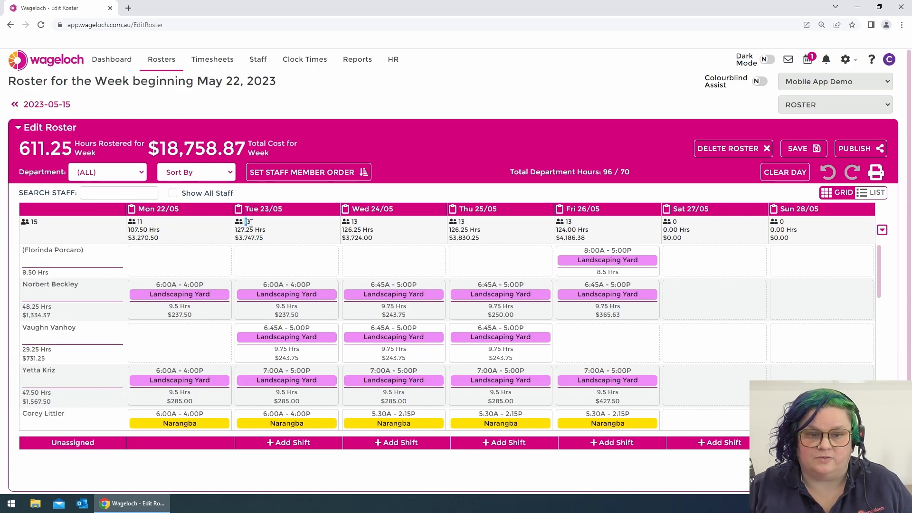
mouse_move(248, 222)
mouse_down()
mouse_move(261, 246)
mouse_move(239, 237)
mouse_up()
mouse_move(274, 285)
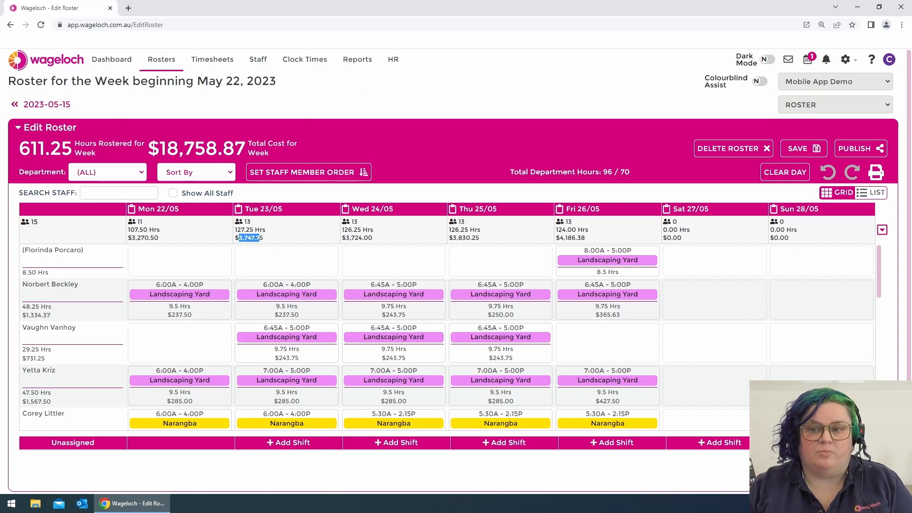
click(847, 101)
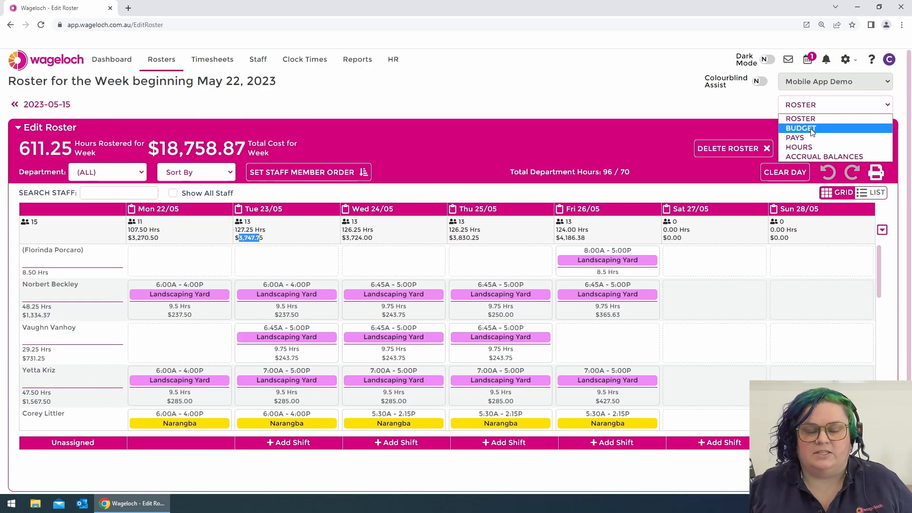
click(818, 119)
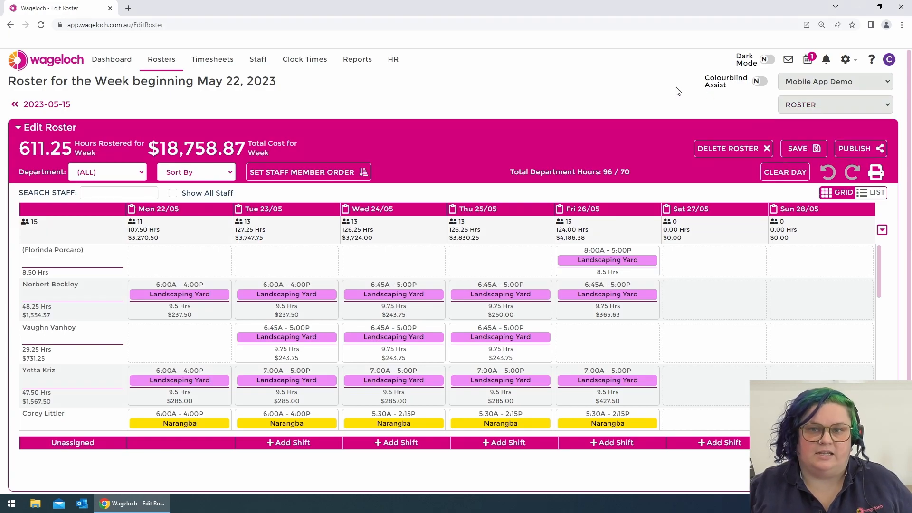
mouse_move(505, 303)
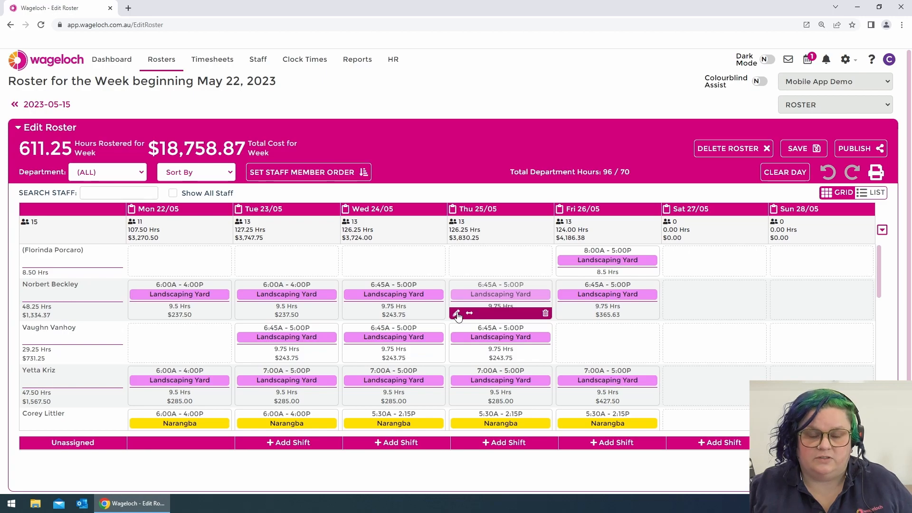
mouse_move(505, 297)
mouse_down()
mouse_move(552, 295)
mouse_move(512, 268)
mouse_move(506, 297)
mouse_move(675, 291)
mouse_move(504, 297)
mouse_up()
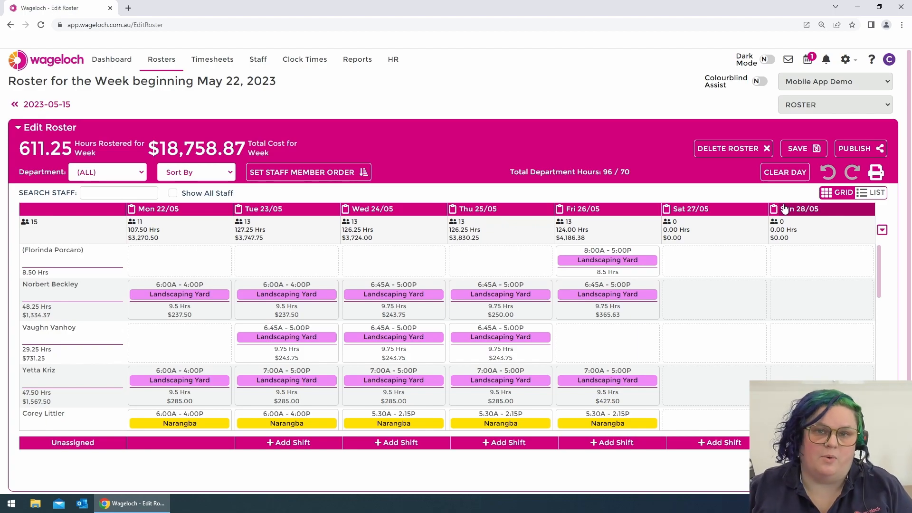
mouse_move(710, 362)
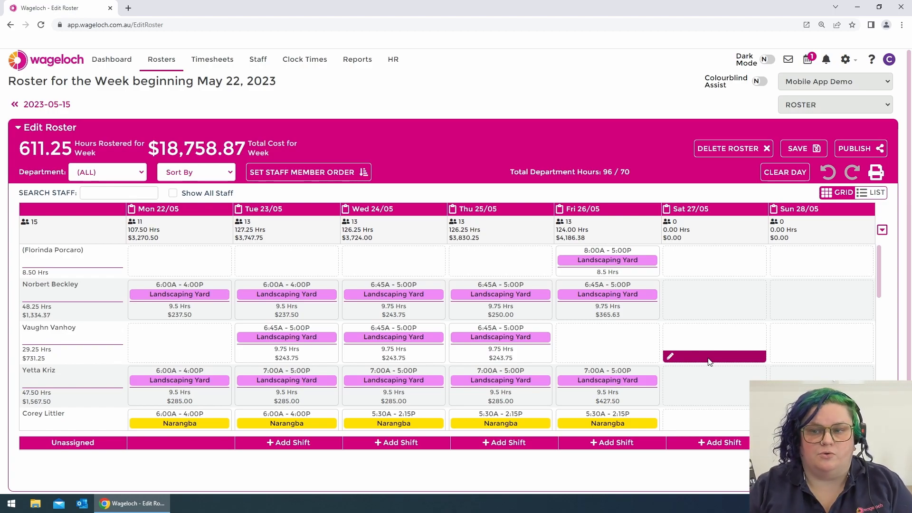
Switch the weekly roster to the list layout and return it to the grid layout
click(829, 108)
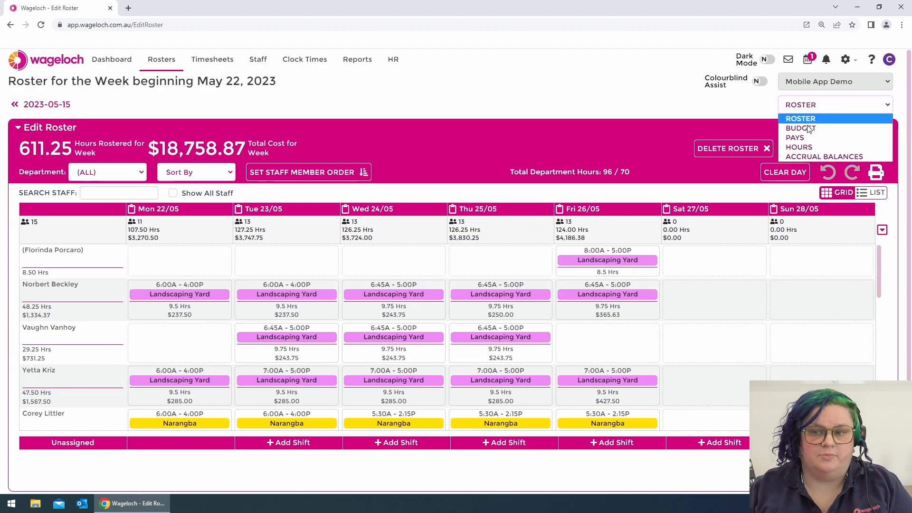
click(673, 102)
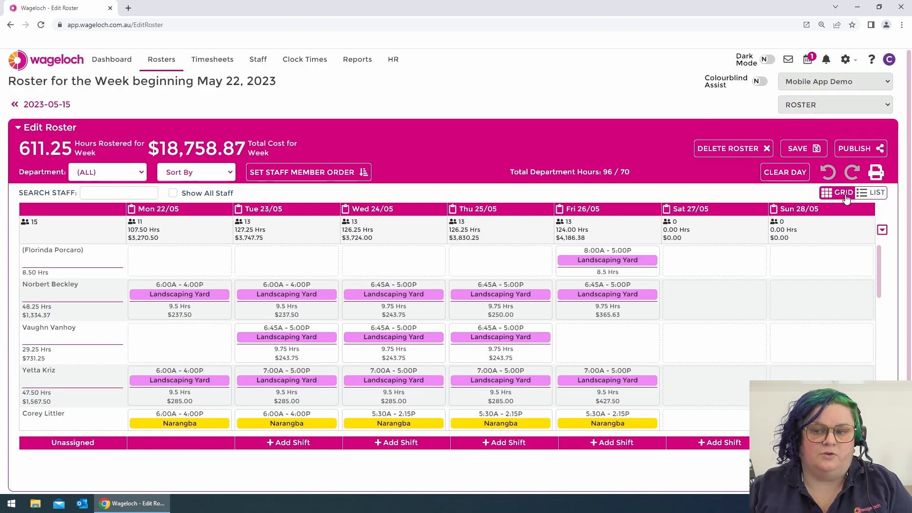
click(873, 196)
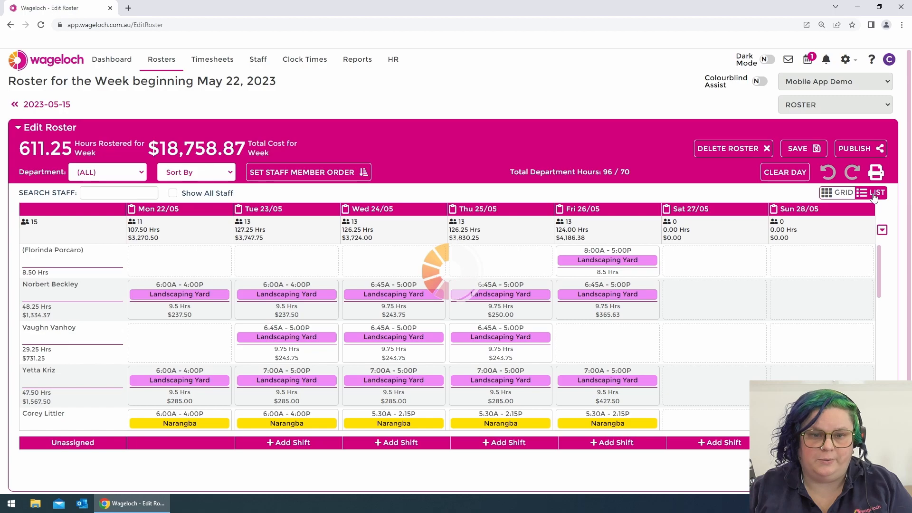
click(840, 192)
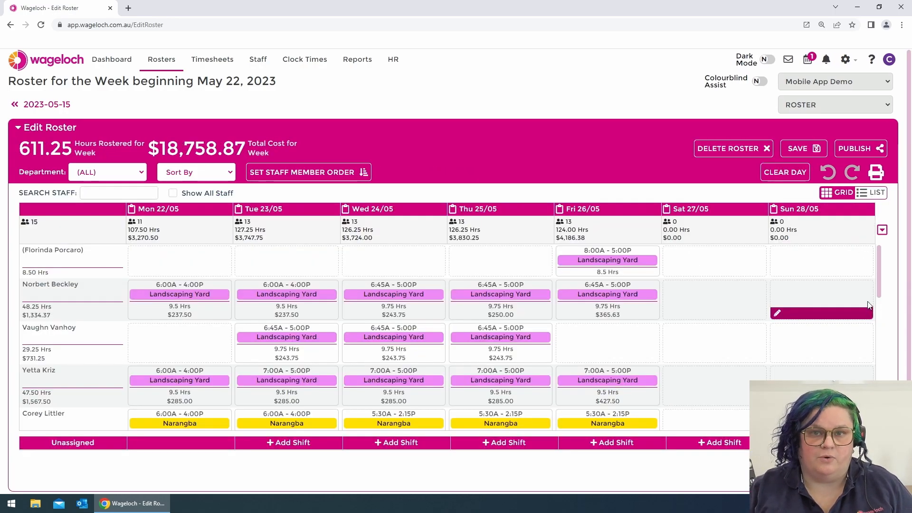
Show the Budget view of the weekly roster for all departments
click(810, 106)
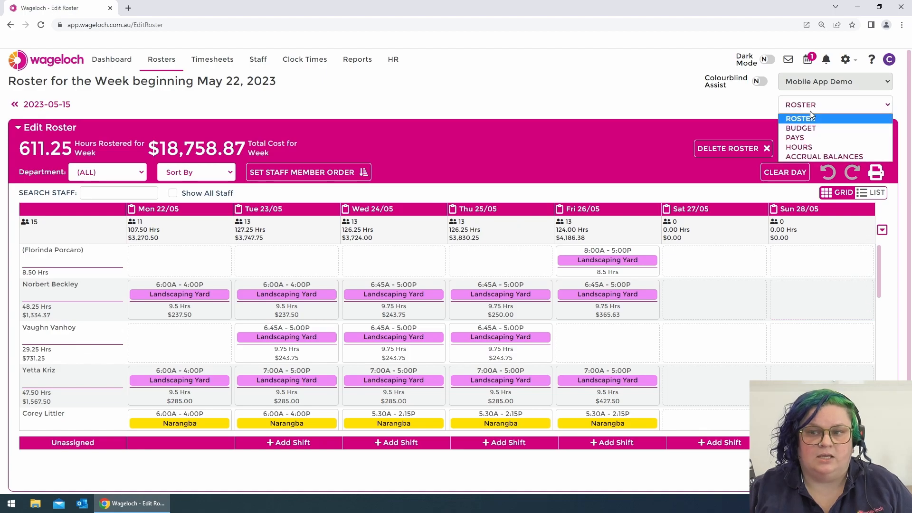
click(808, 129)
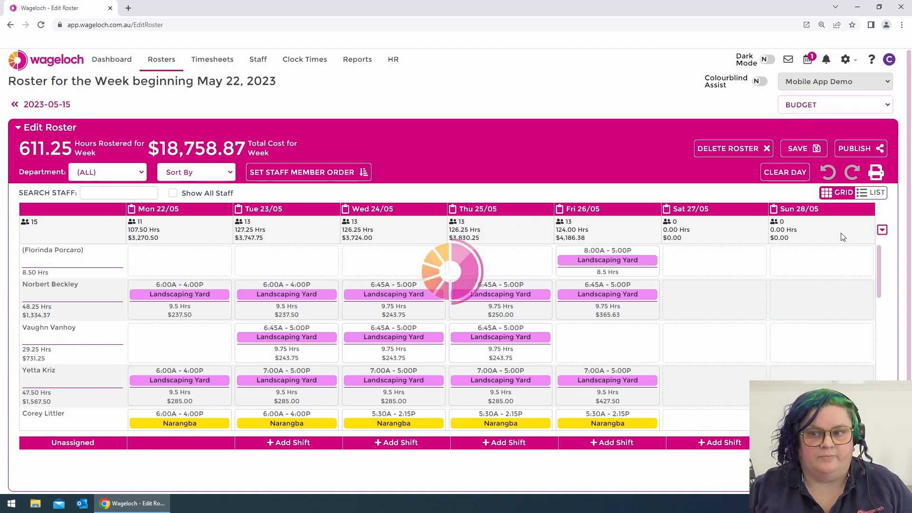
click(110, 171)
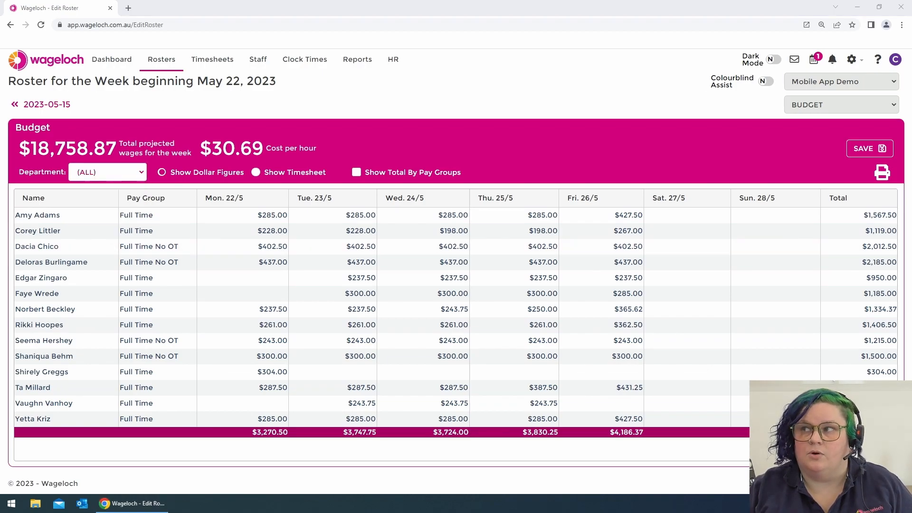
click(472, 104)
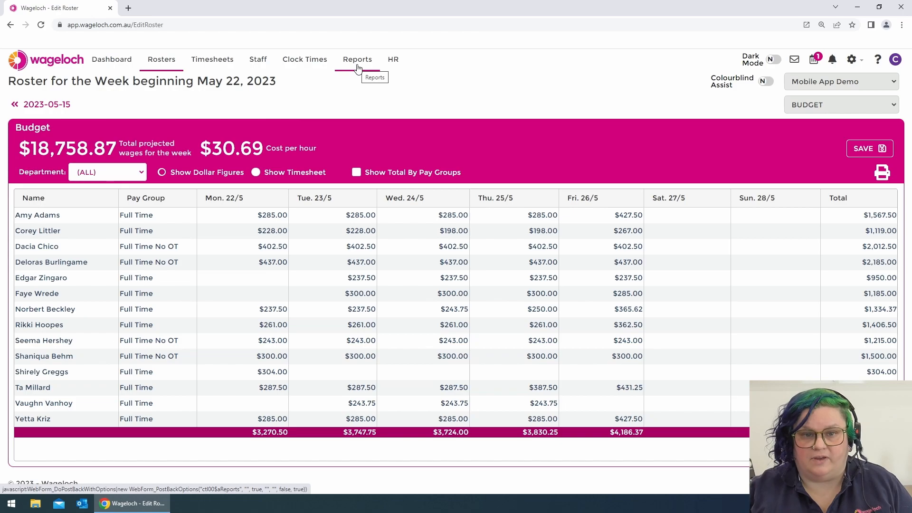
Leave the weekly budget and open the Budgets section of the Roster Settings
click(164, 59)
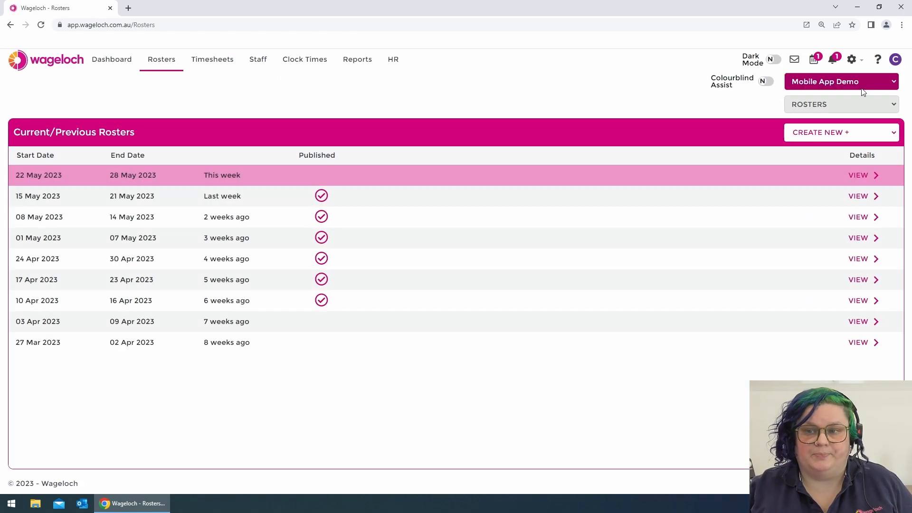
click(854, 61)
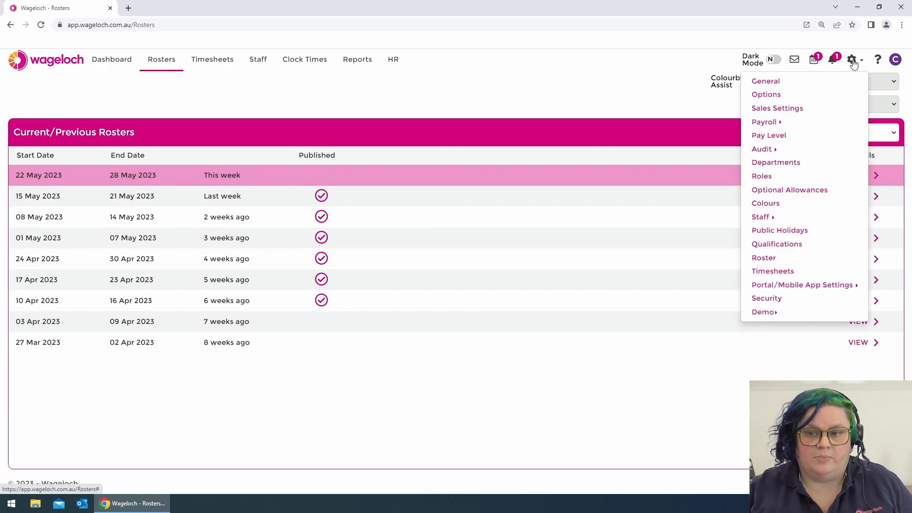
click(769, 263)
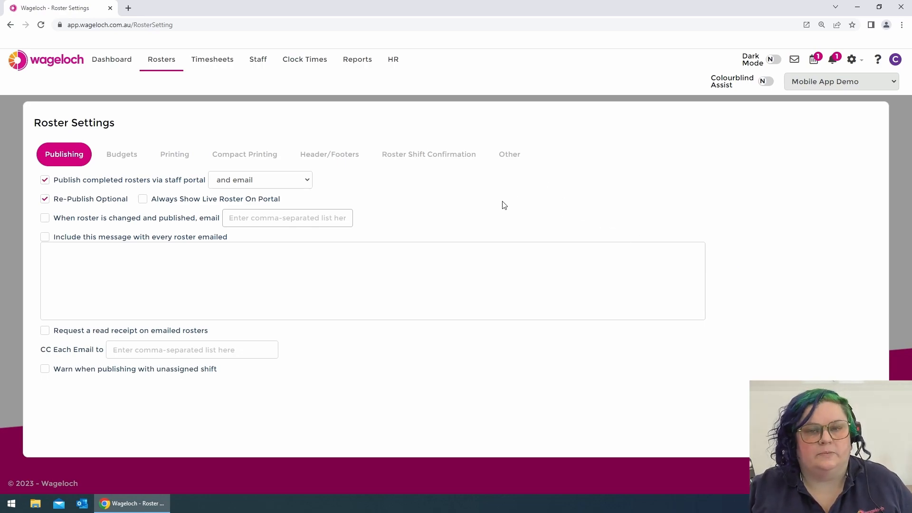
click(121, 155)
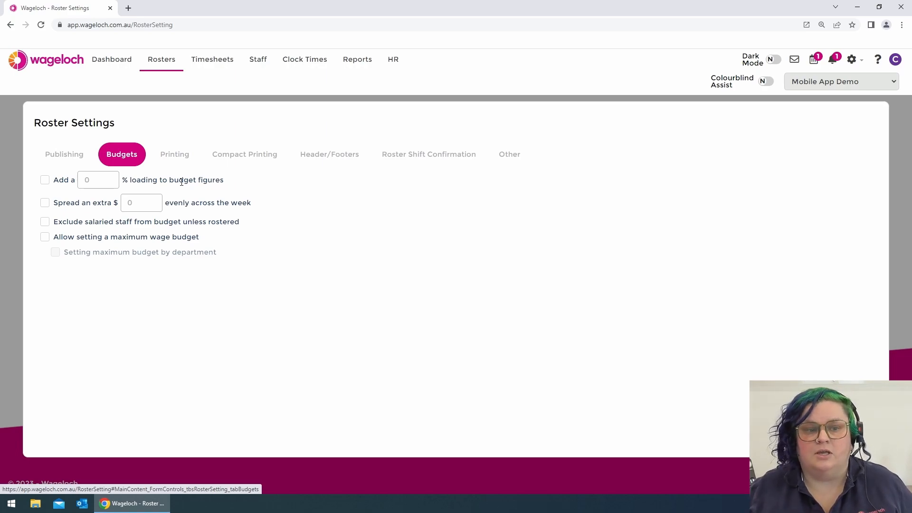
Try a 25% and a 10% loading on the budget figures, and turn the loading off again
click(44, 182)
key(Tab)
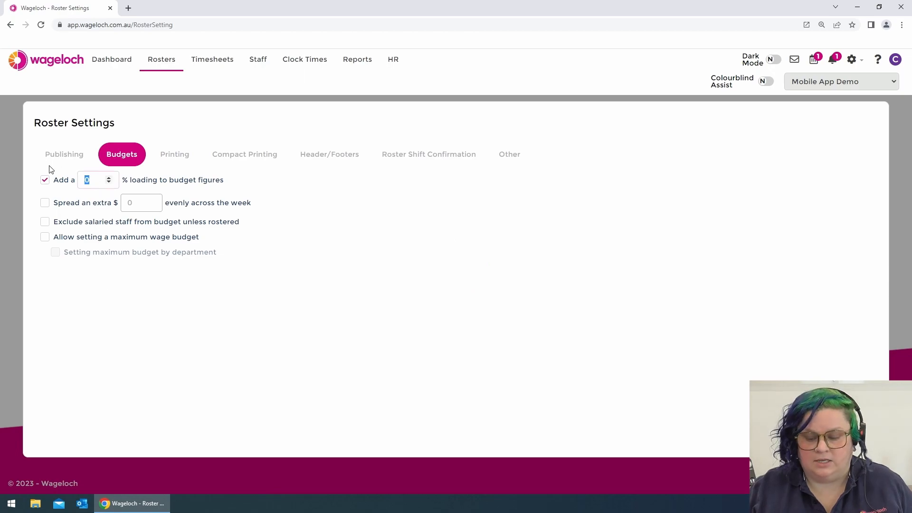
text(25)
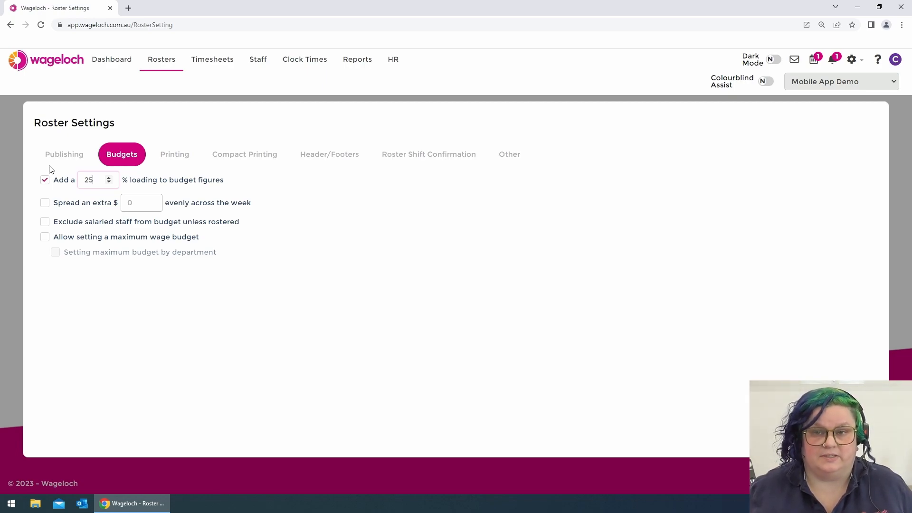
double_click(99, 180)
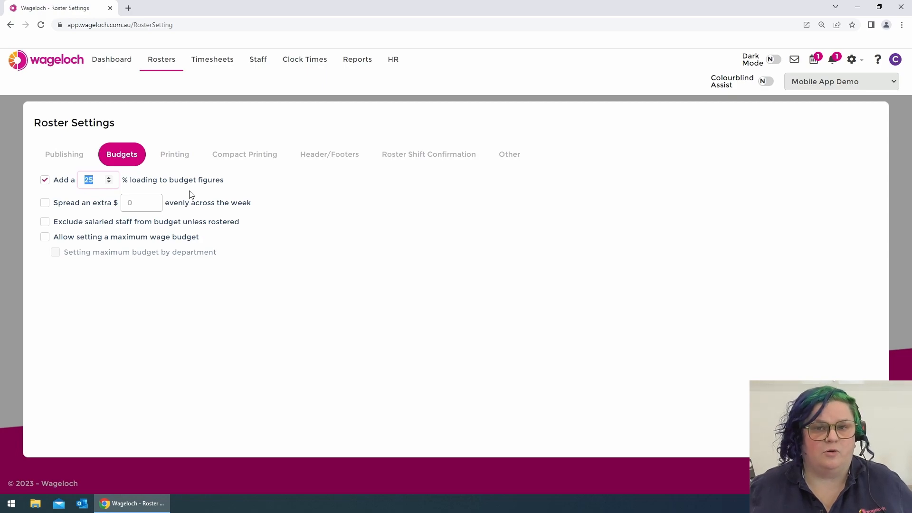
text(10)
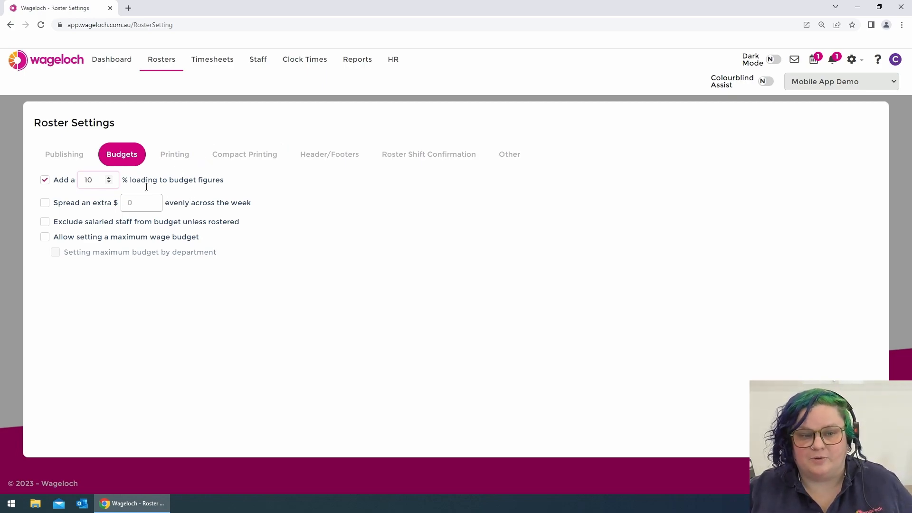
click(45, 181)
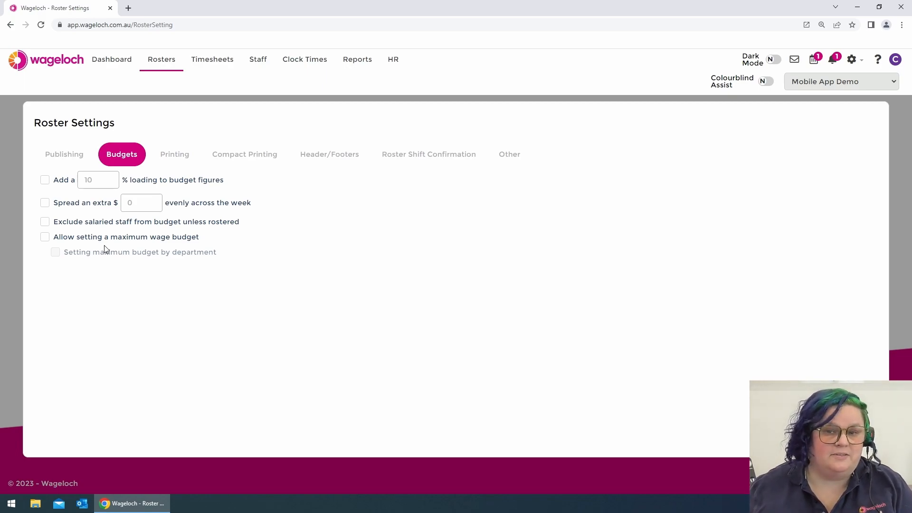
Allow setting a maximum wage budget and save the roster settings
click(115, 239)
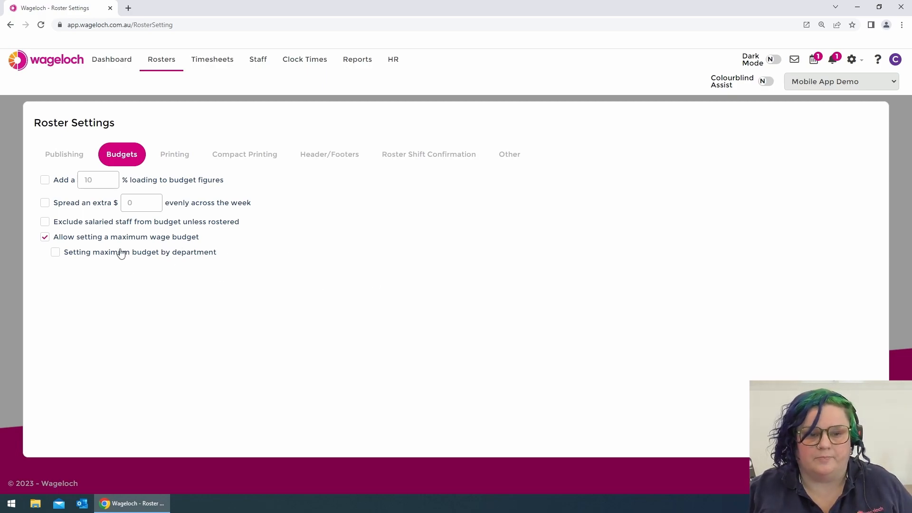
click(854, 440)
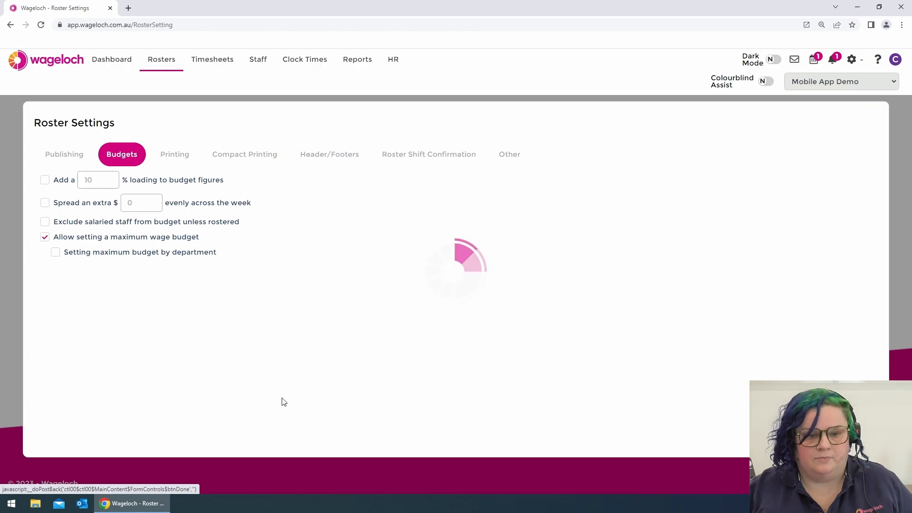
click(646, 257)
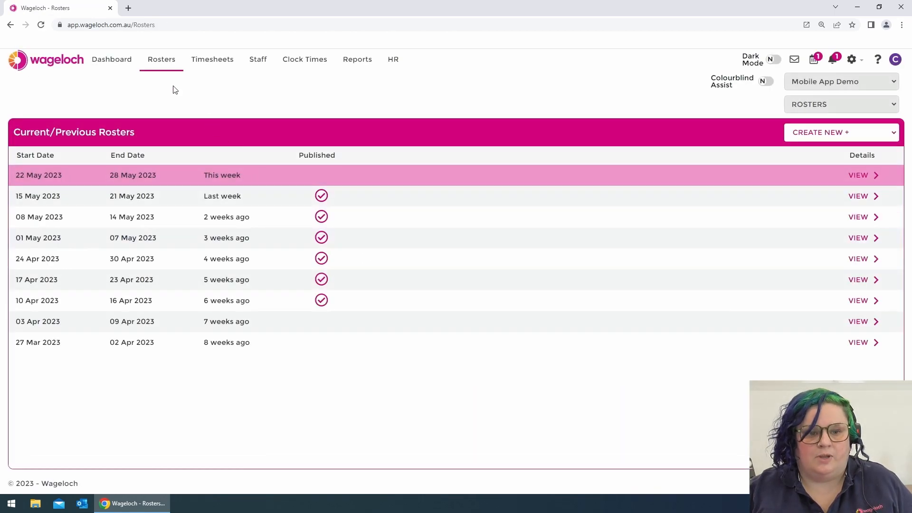
Open this week's roster starting 22 May 2023 and switch it to the Budget view
click(225, 178)
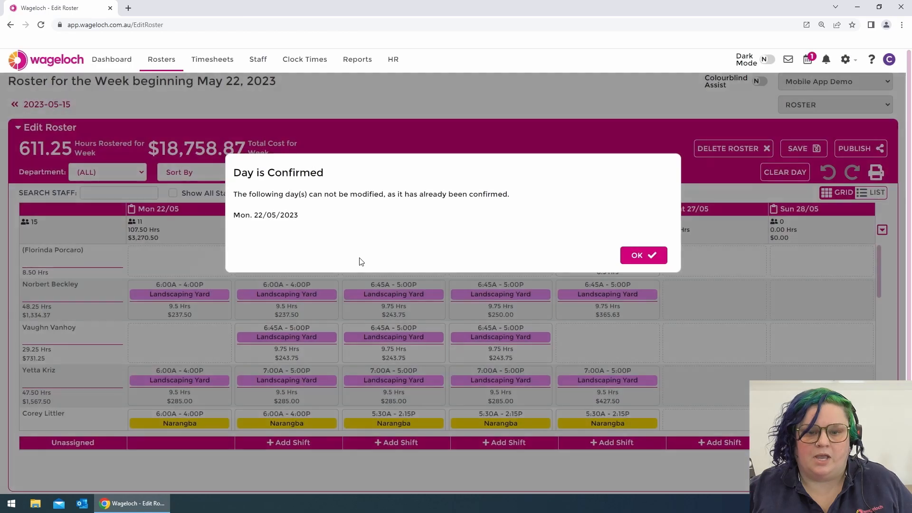
click(626, 260)
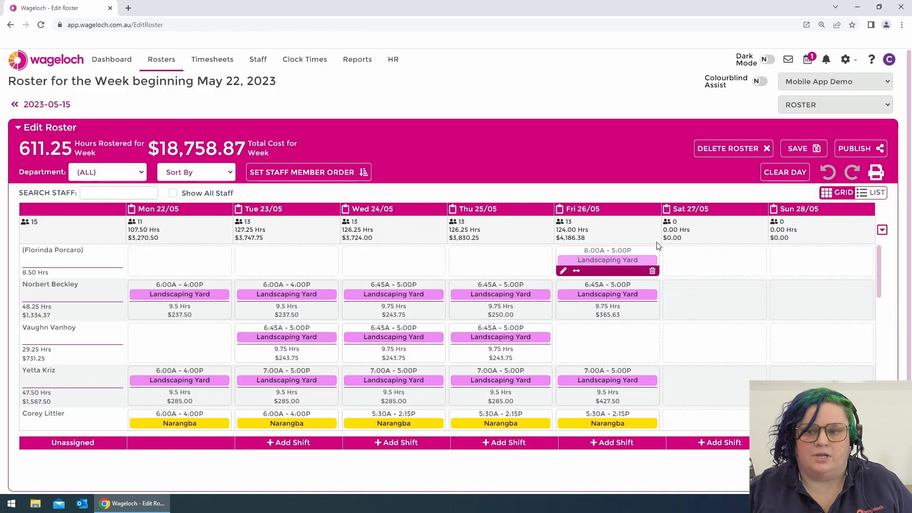
click(802, 107)
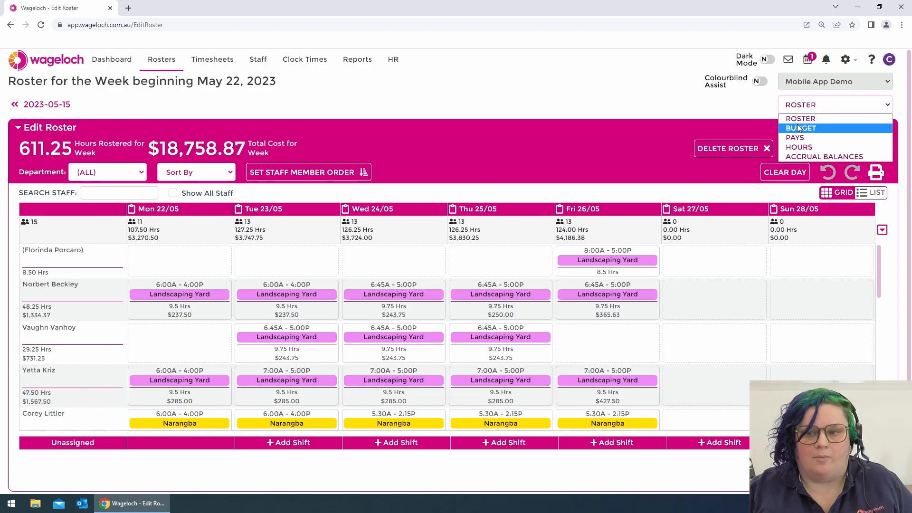
click(797, 128)
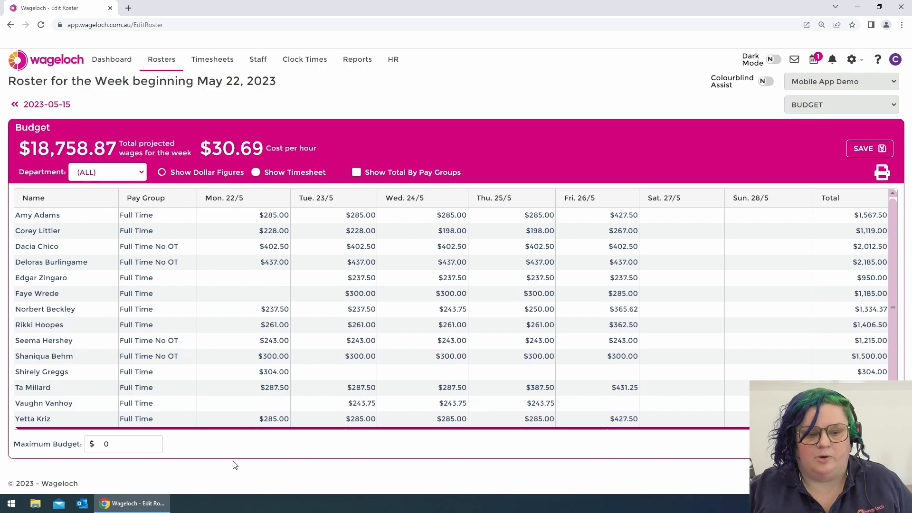
Set the week's maximum budget to $18750 and compare it with the total projected wages
double_click(107, 445)
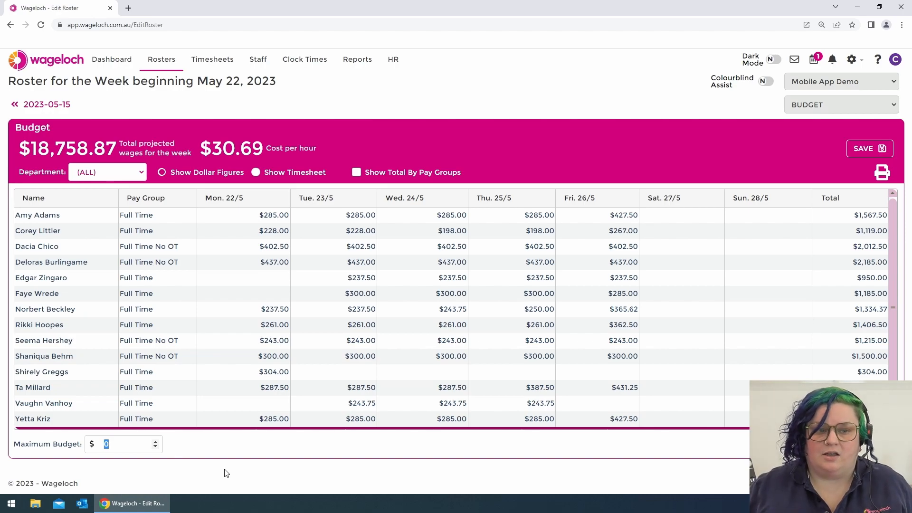
text(18750)
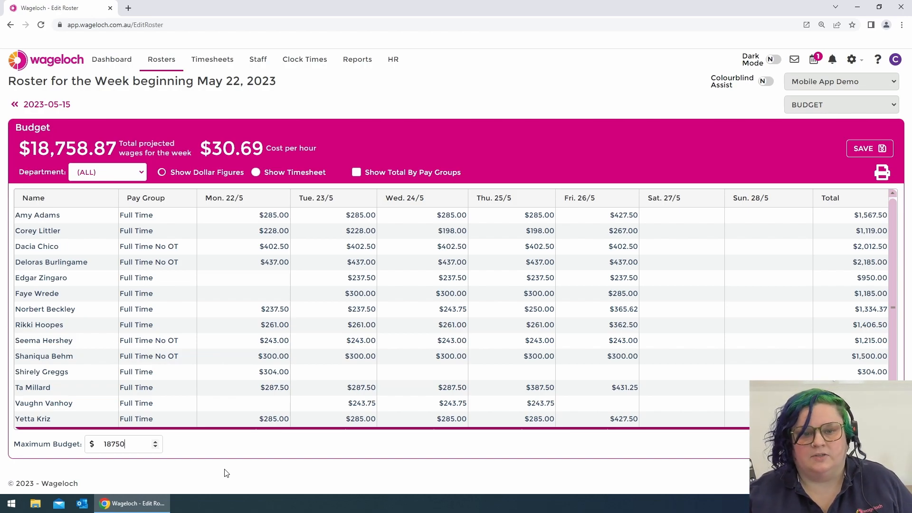
drag(30, 156, 118, 155)
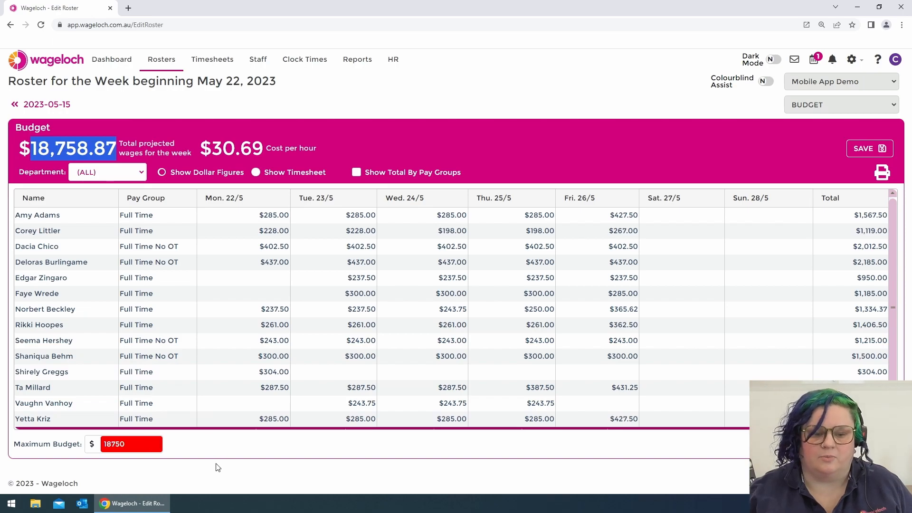
click(203, 457)
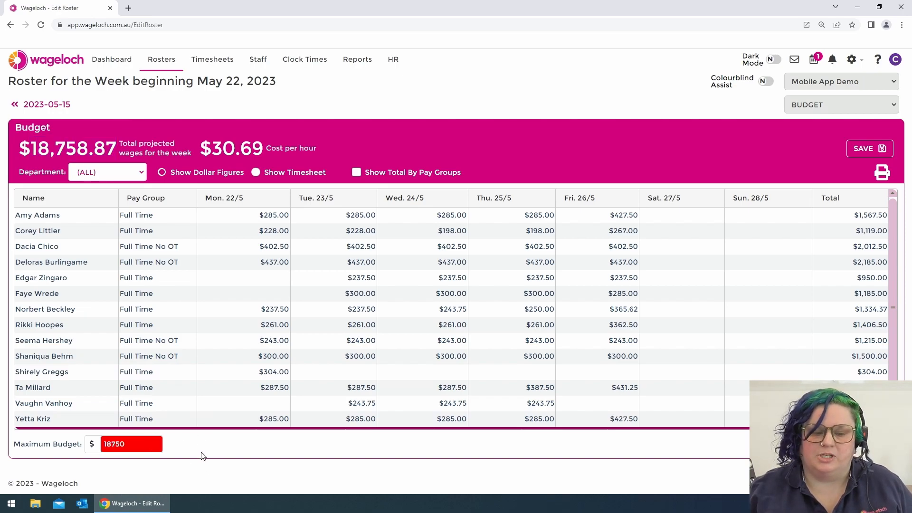
Save the roster with its maximum budget, accepting that the projected wages exceed it
click(866, 148)
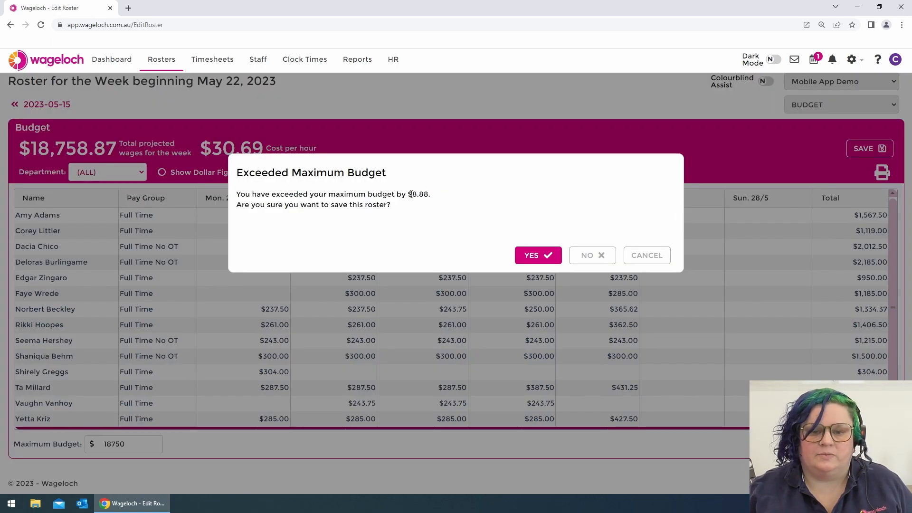
drag(409, 194, 431, 195)
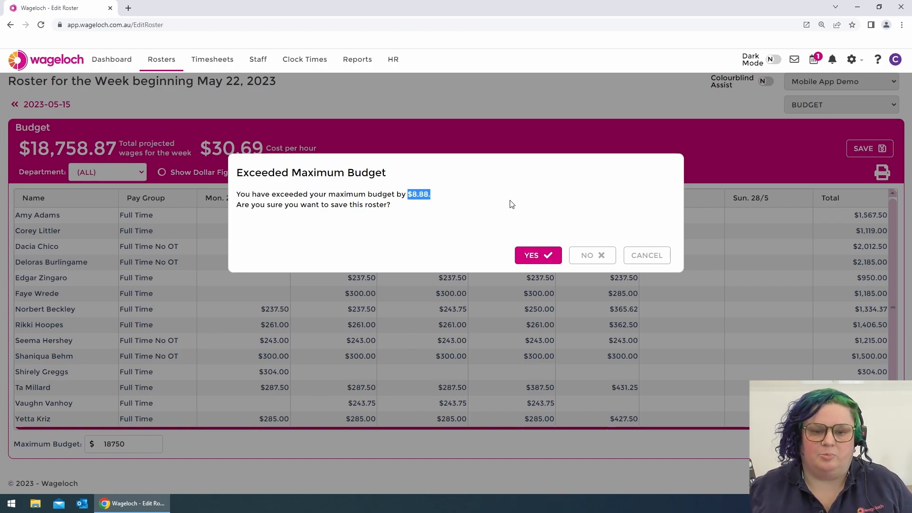
click(537, 256)
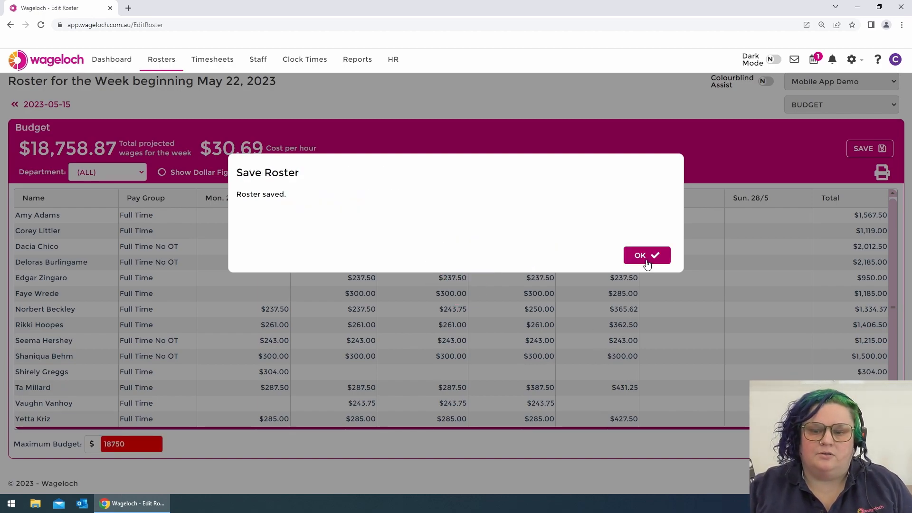
click(647, 264)
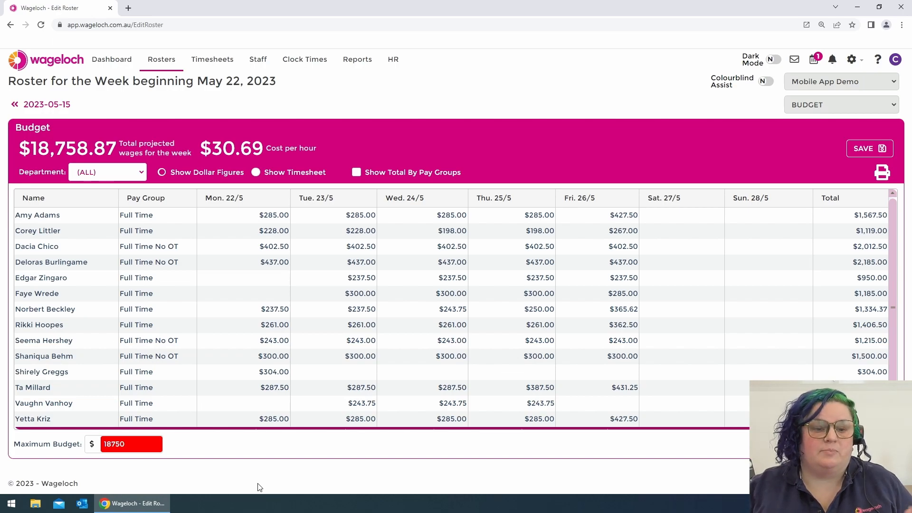
scroll(209, 350, down, 2)
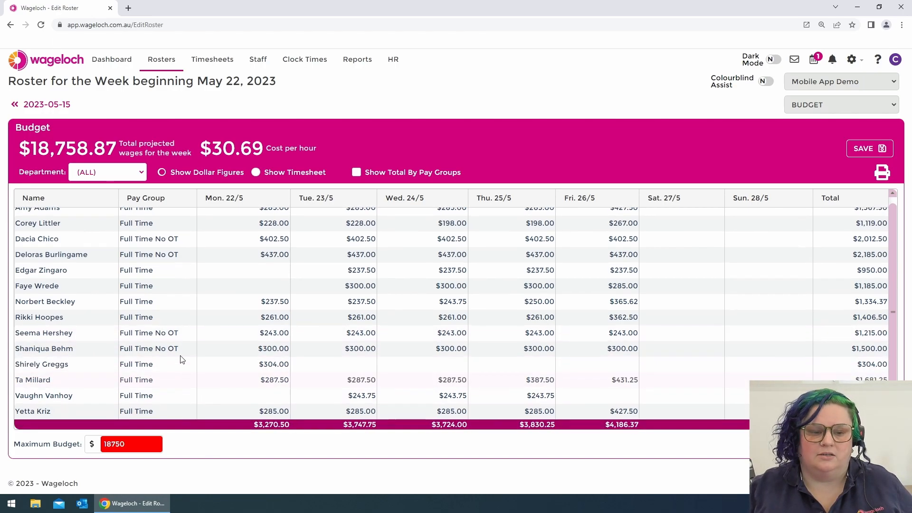
scroll(414, 378, up, 1)
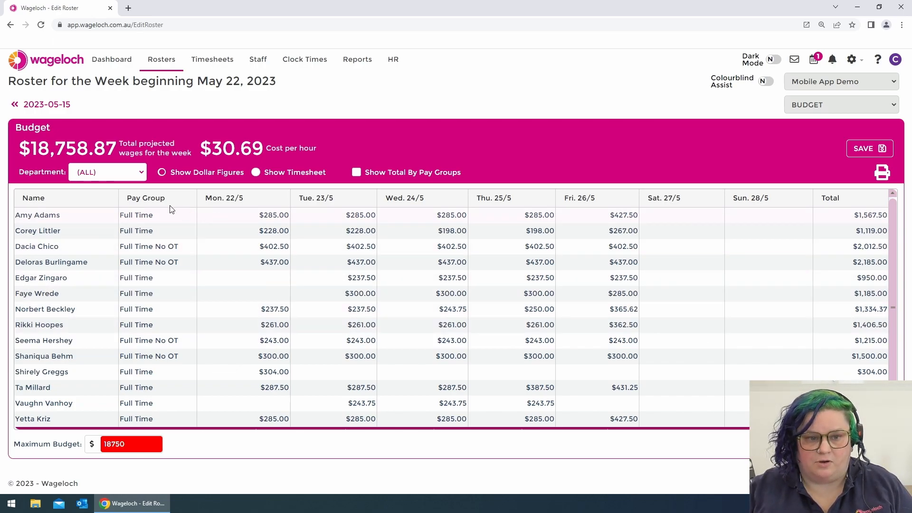
click(123, 172)
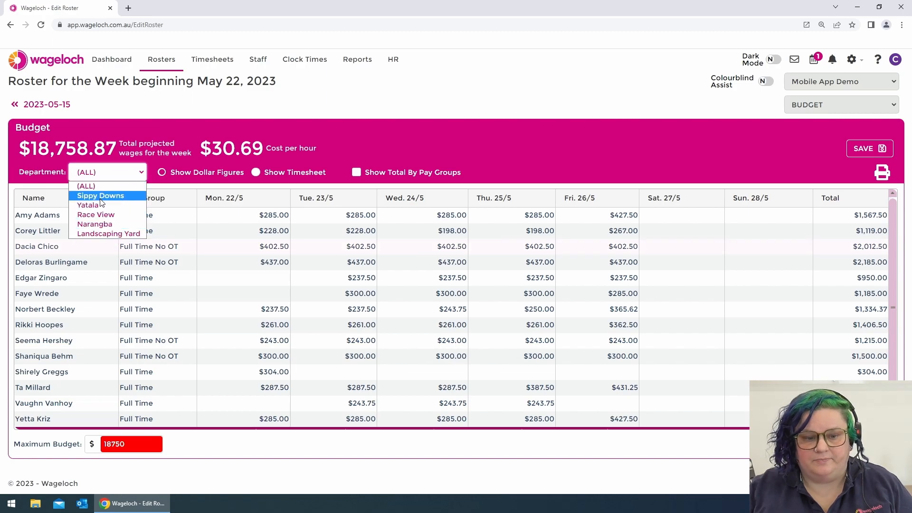
click(454, 93)
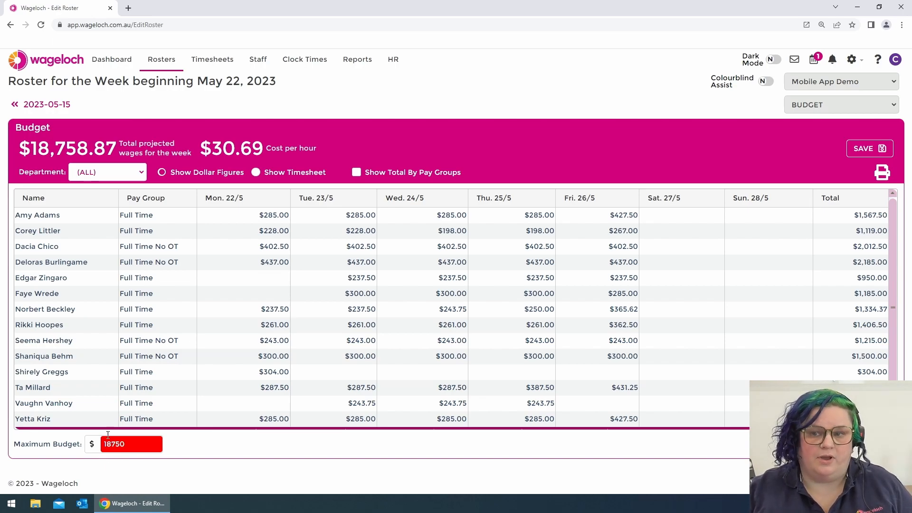
Enable setting the maximum budget by department in the roster budget settings and save them
click(860, 61)
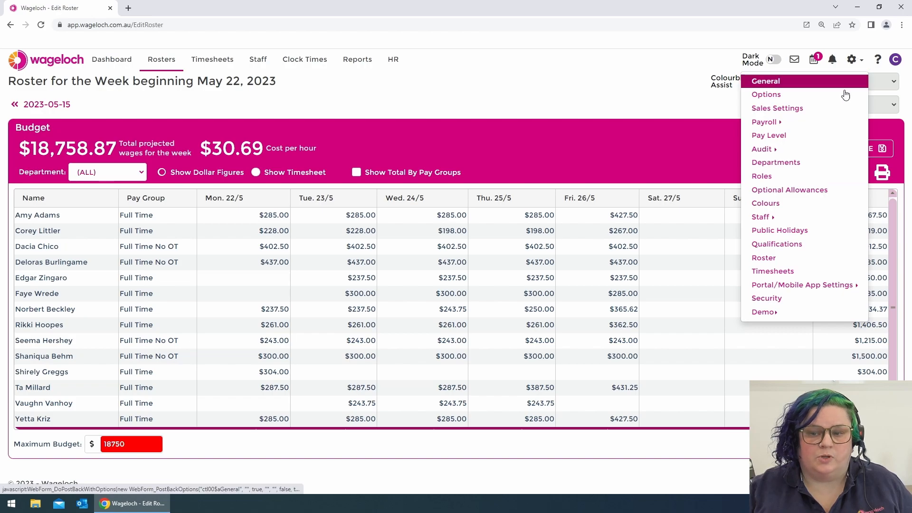
click(764, 261)
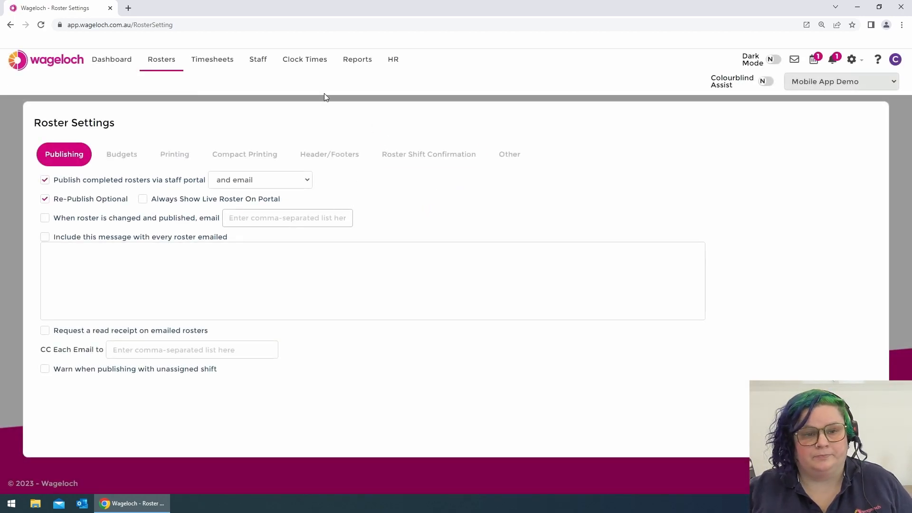
click(122, 161)
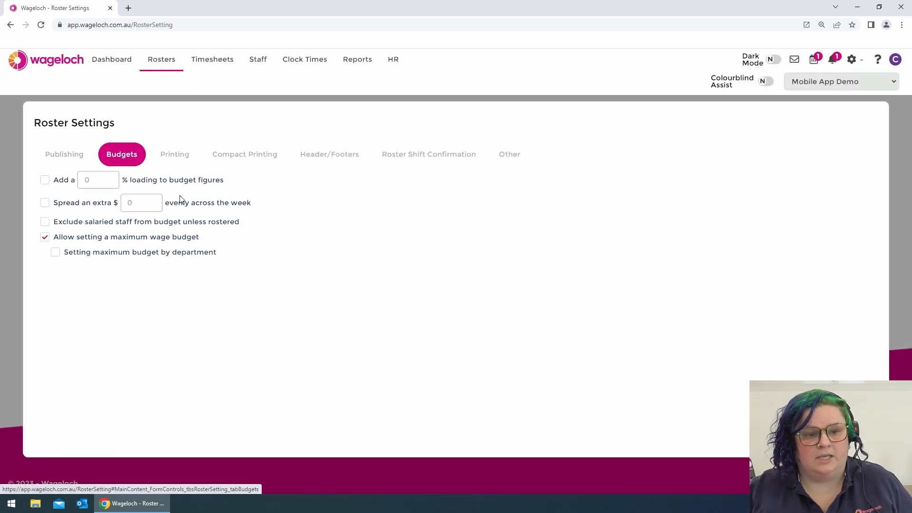
click(55, 253)
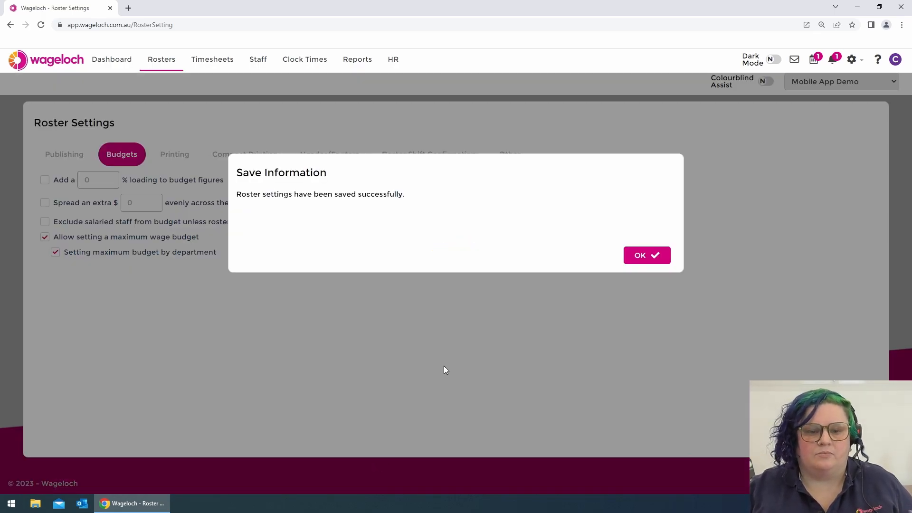
click(637, 259)
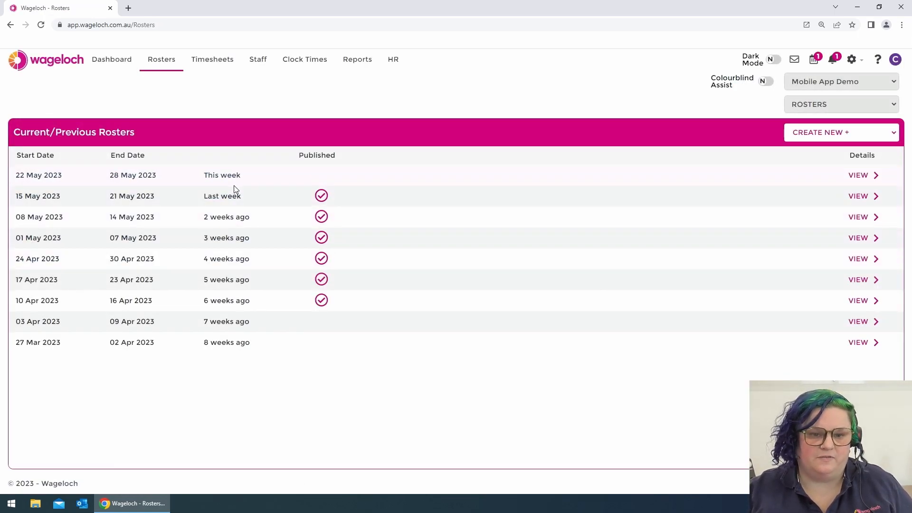
Reopen this week's roster starting 22 May 2023 and show its Budget view
click(229, 180)
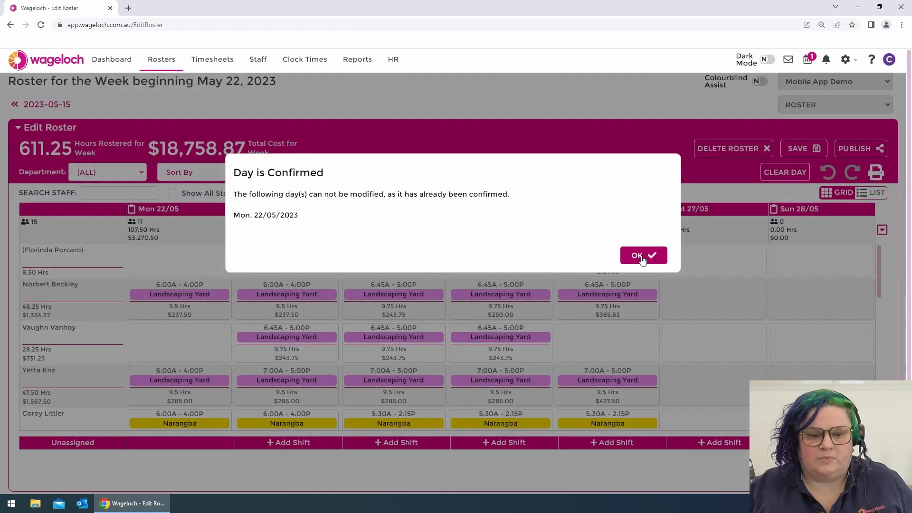
click(643, 256)
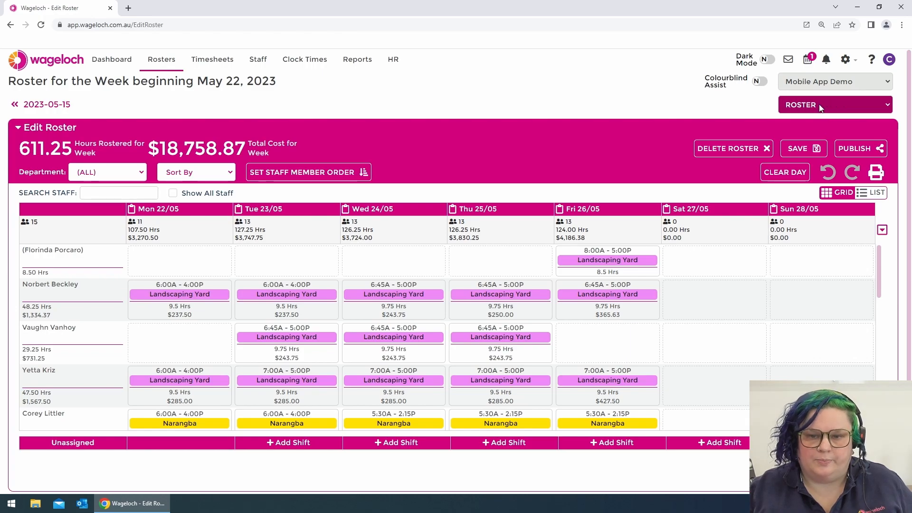
click(820, 106)
click(808, 127)
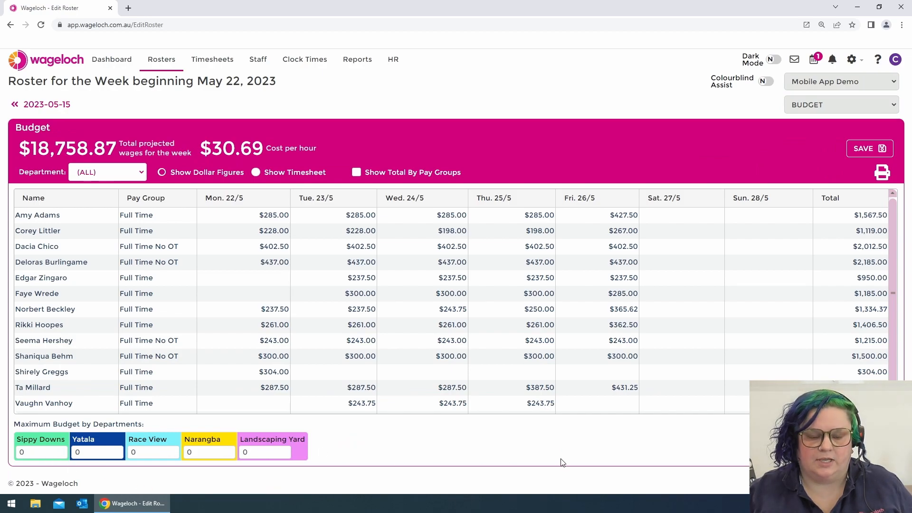
Set department maximum budgets: Sippy Downs 3200, Yatala 5000, Race View 2300, Narangba 1530 and Landscaping Yard 6000
double_click(21, 452)
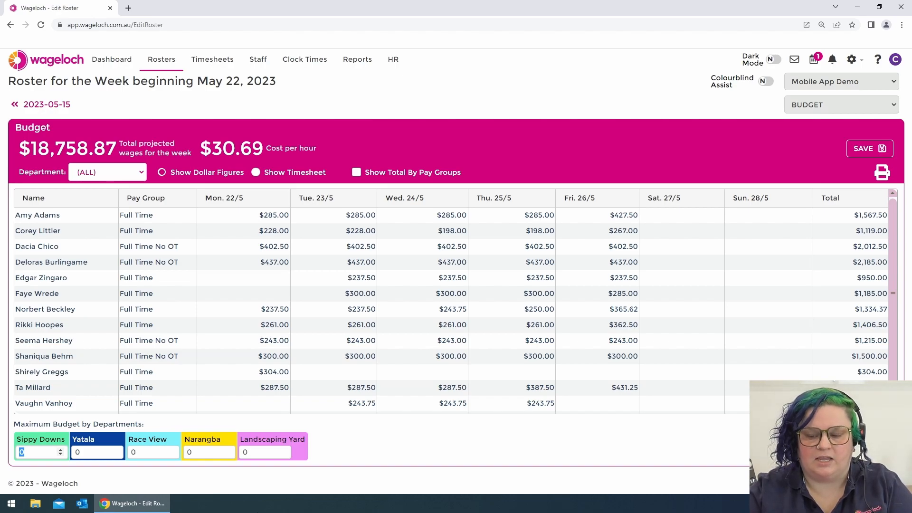
text(3200)
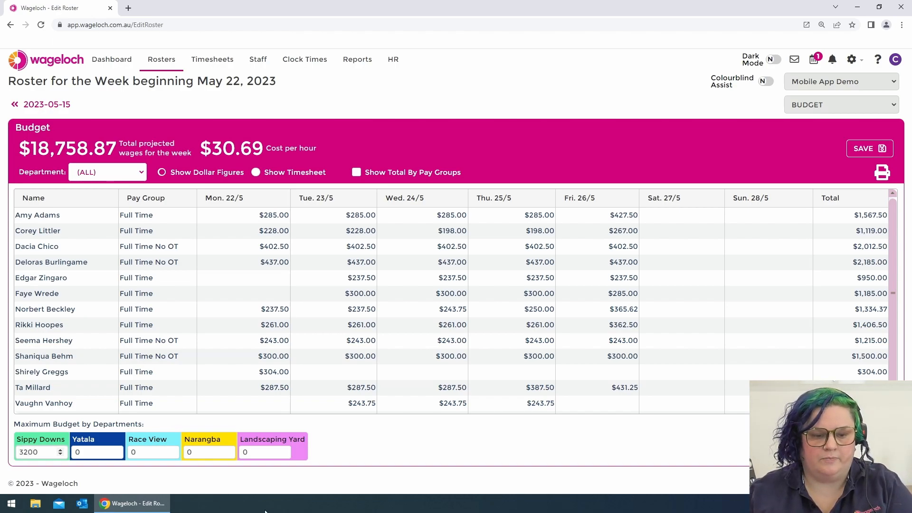
drag(98, 456, 30, 455)
text(5000)
key(Tab)
text(2300)
key(Tab)
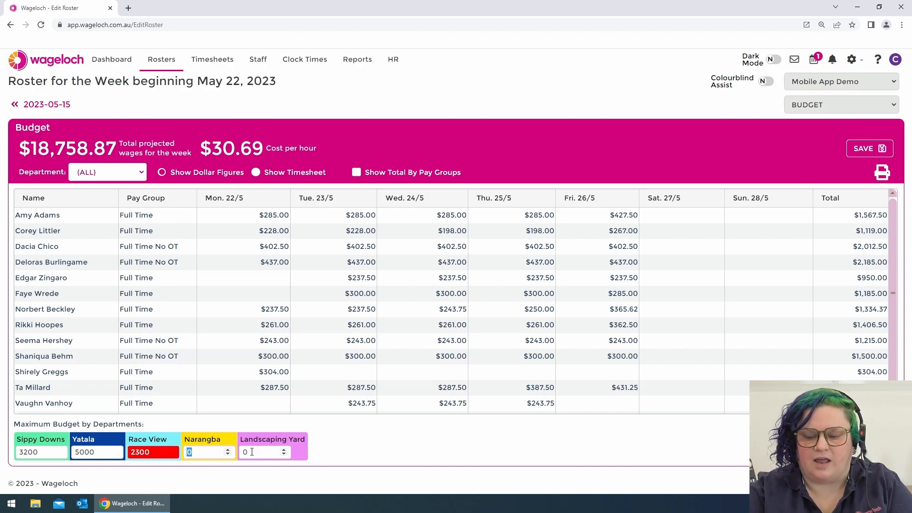
text(153)
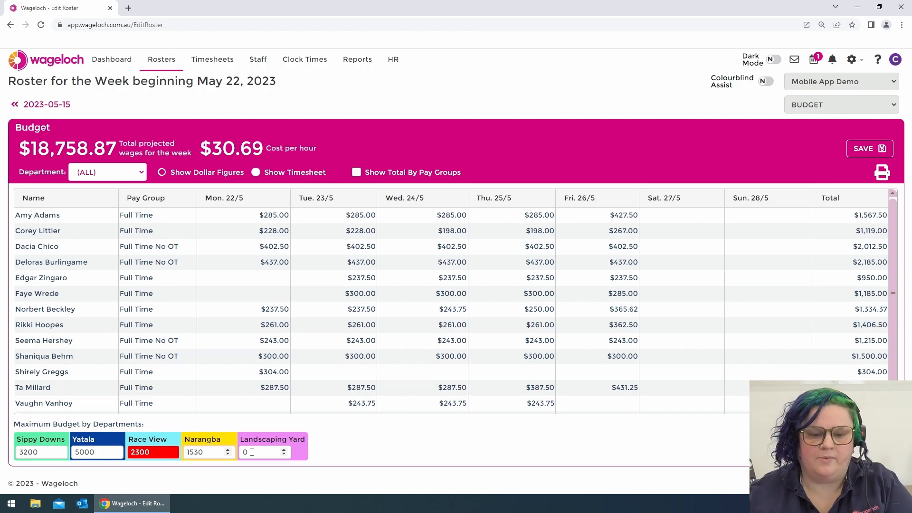
click(254, 452)
text(6000)
click(474, 429)
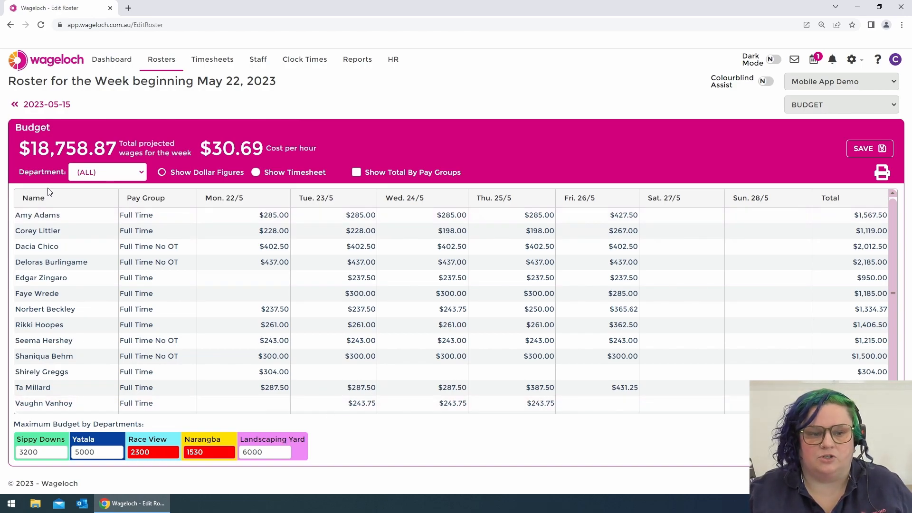
Filter the budget to the Race View department and review its ordinary and overtime hours and wages in the timesheet breakdown
click(109, 172)
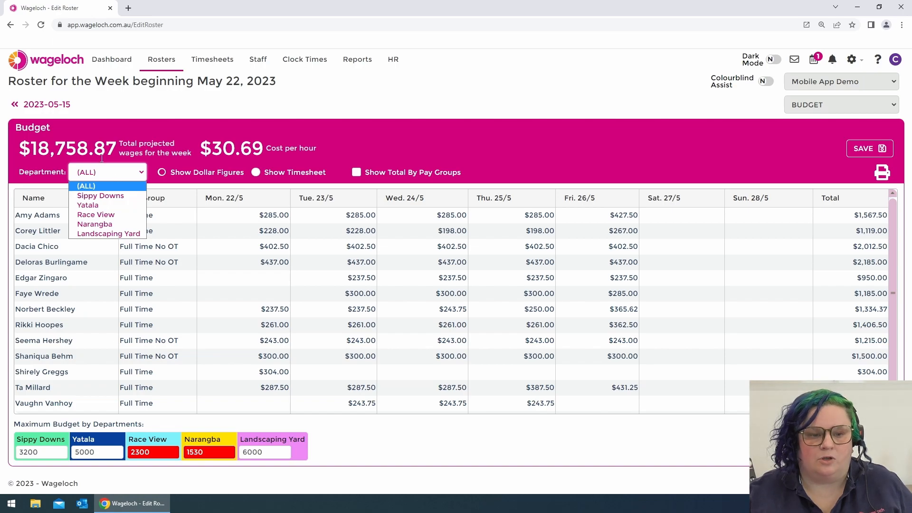
click(95, 215)
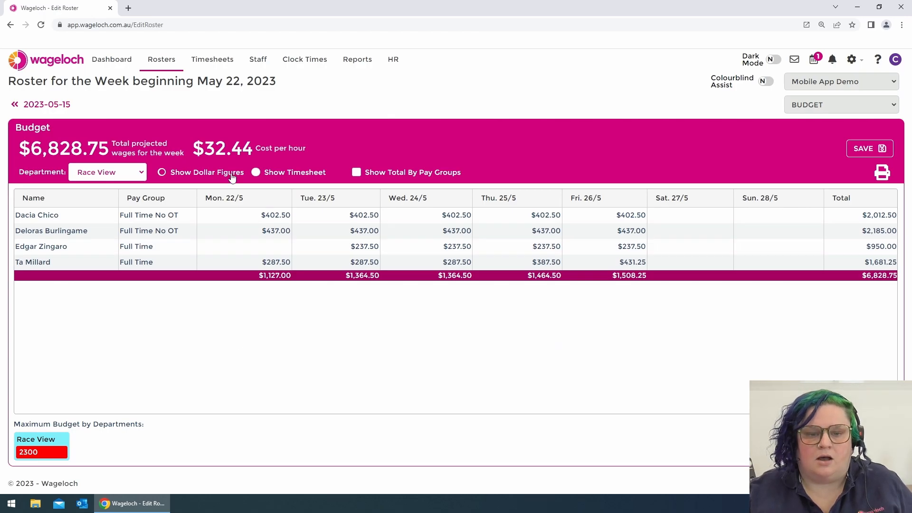
click(256, 174)
drag(296, 284, 359, 284)
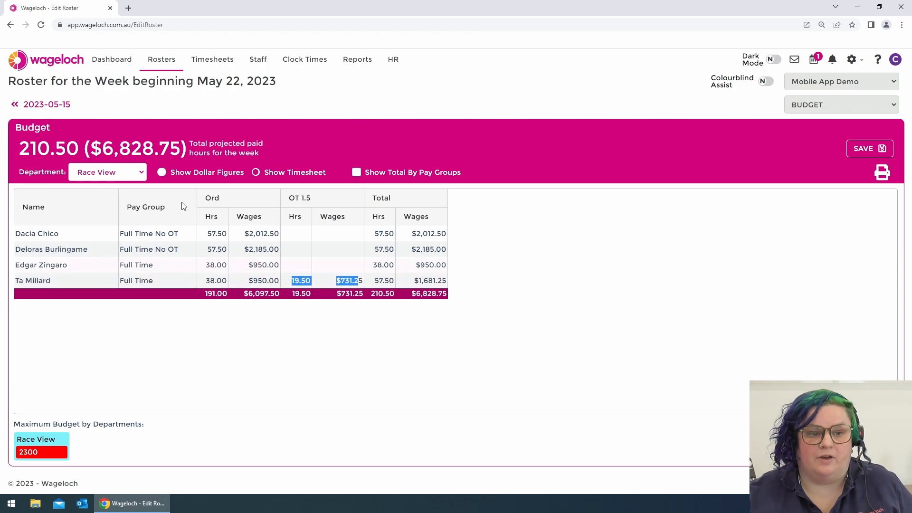
drag(98, 150, 185, 151)
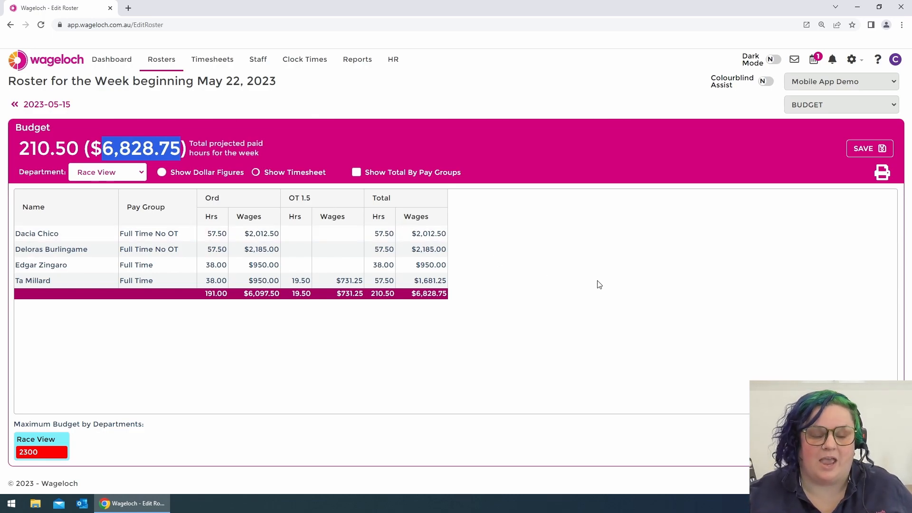
drag(207, 236, 216, 247)
click(263, 265)
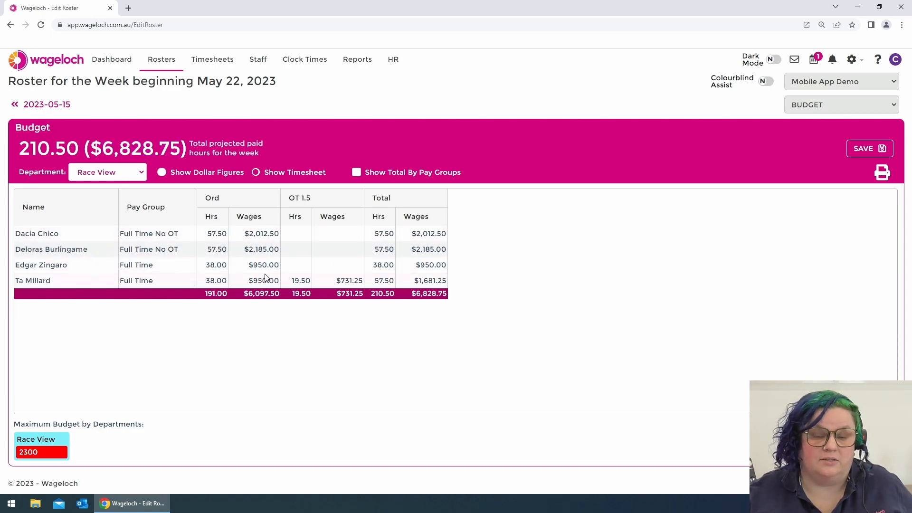
Set the Race View maximum budget to 6800, compare it with the projected wages, and show all departments again
drag(60, 453, 2, 455)
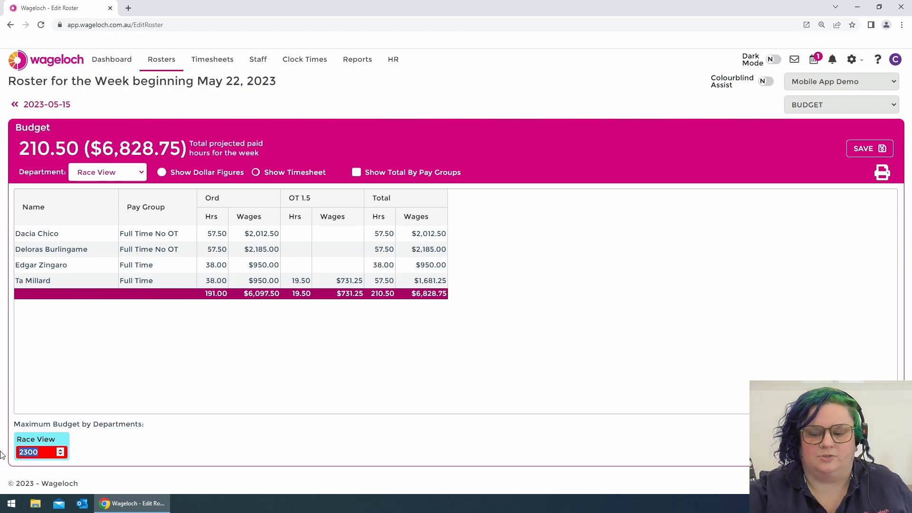
text(6800)
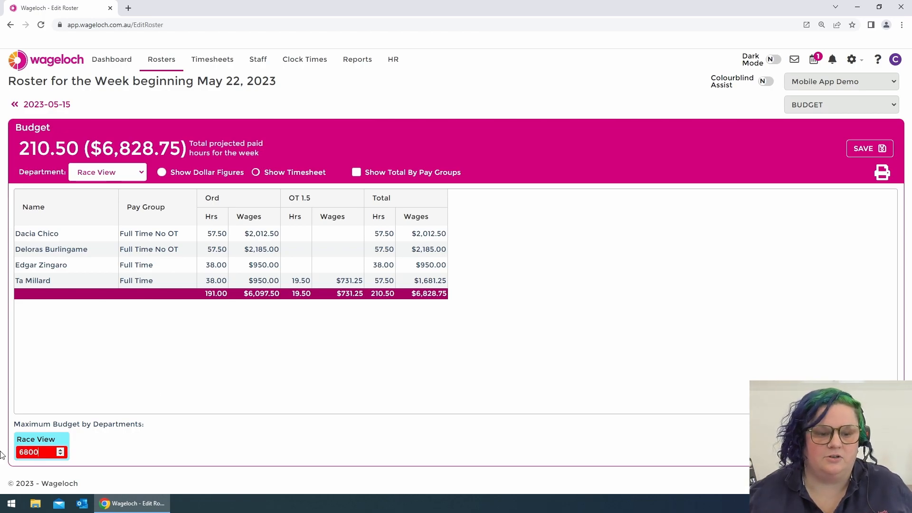
click(248, 360)
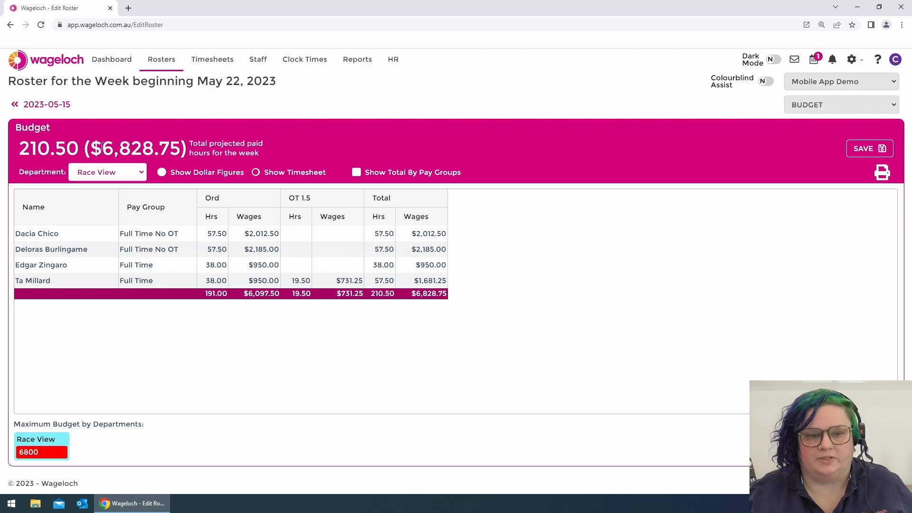
drag(101, 147, 264, 153)
click(363, 378)
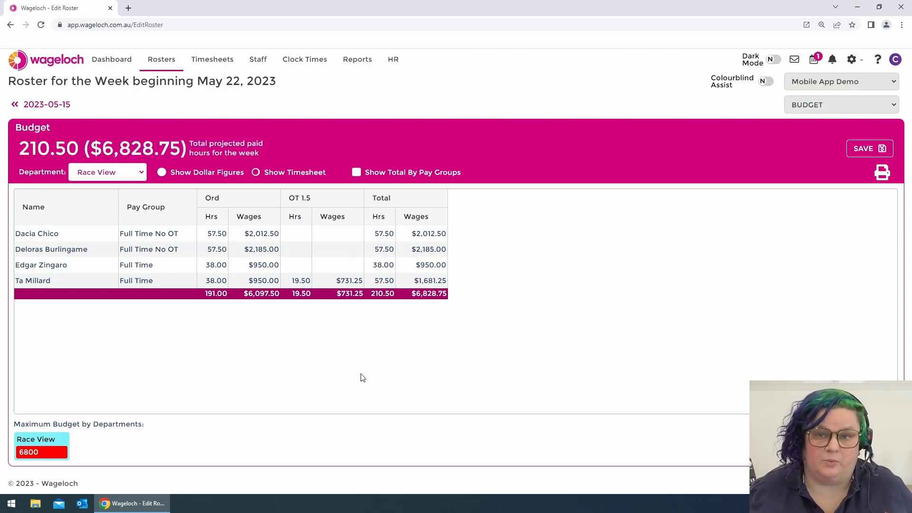
click(133, 169)
click(95, 185)
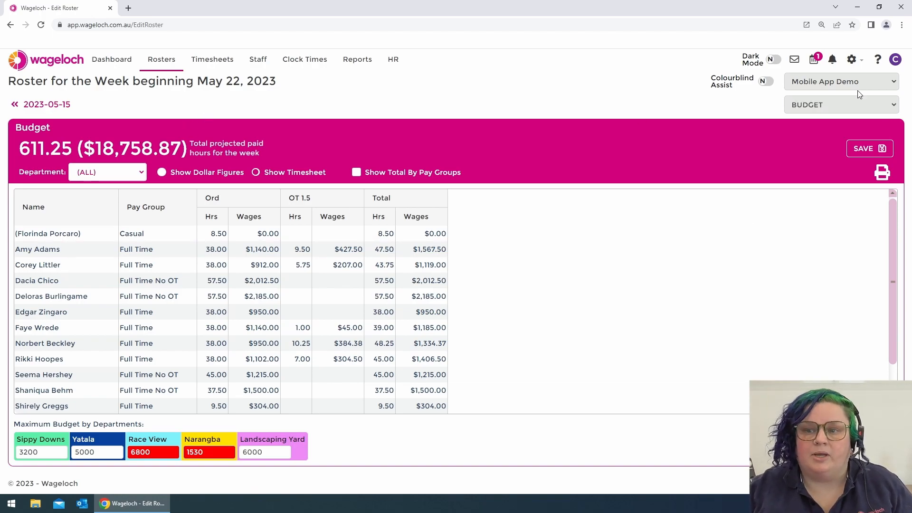
Leave the roster without saving and open the Sippy Downs department's details to examine its maximum hours
click(853, 61)
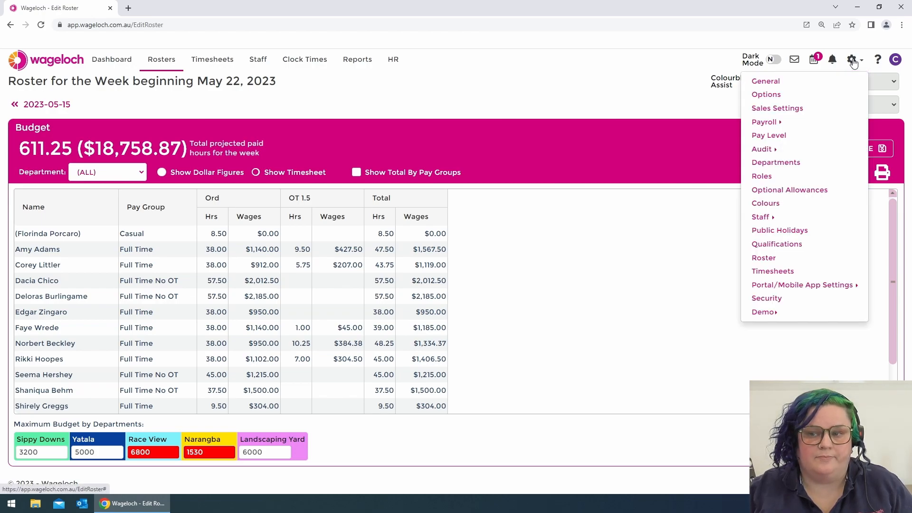
click(777, 164)
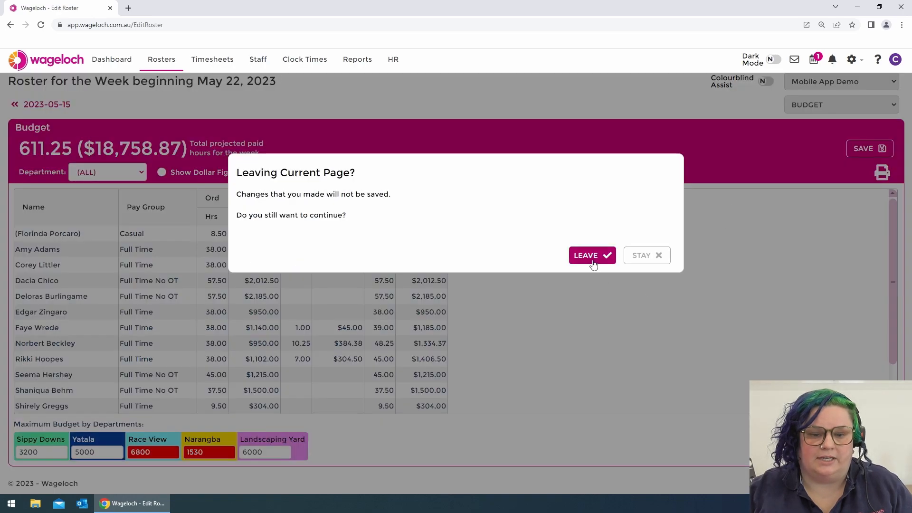
click(593, 265)
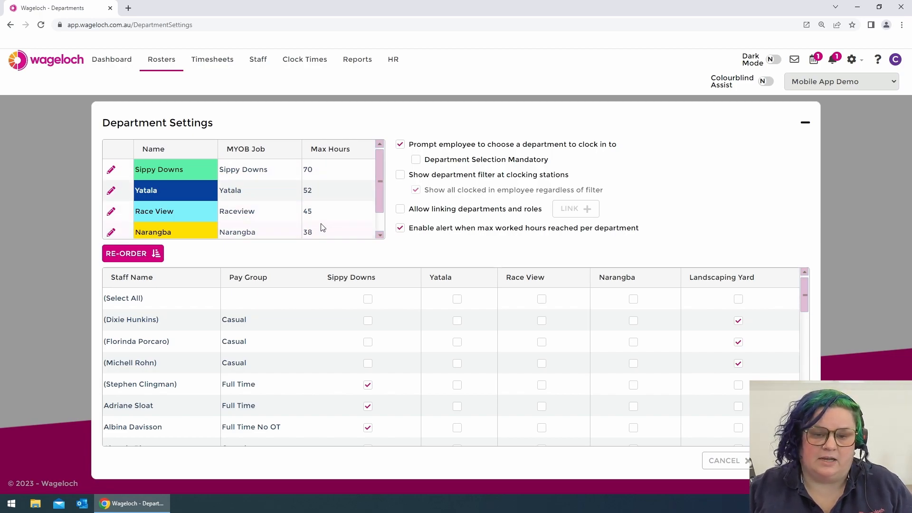
click(111, 170)
drag(145, 245, 72, 237)
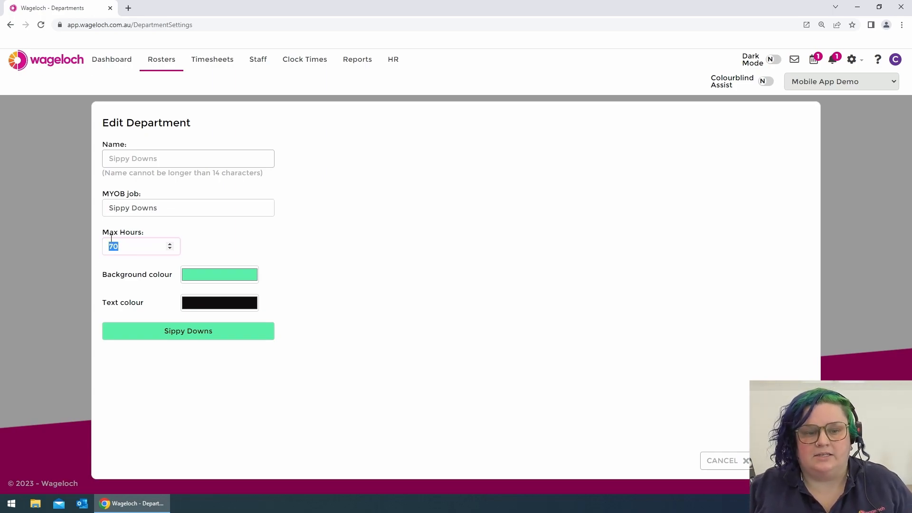
Cancel editing Sippy Downs, review the maximum hours of all departments, and leave the department settings without changes
click(717, 461)
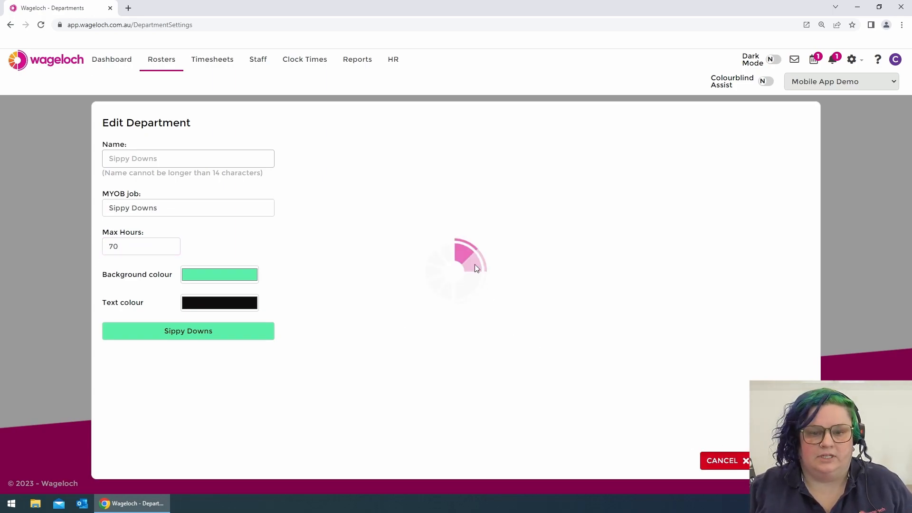
drag(380, 174, 381, 188)
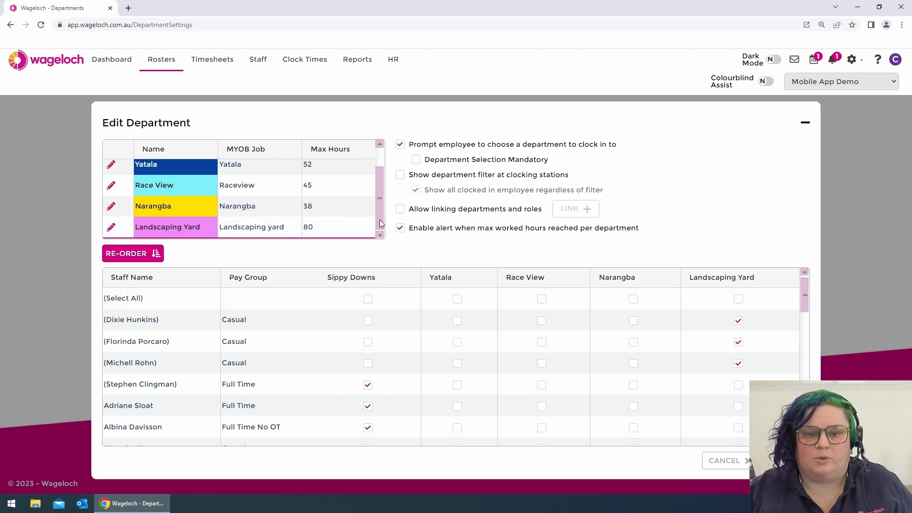
drag(381, 220, 381, 189)
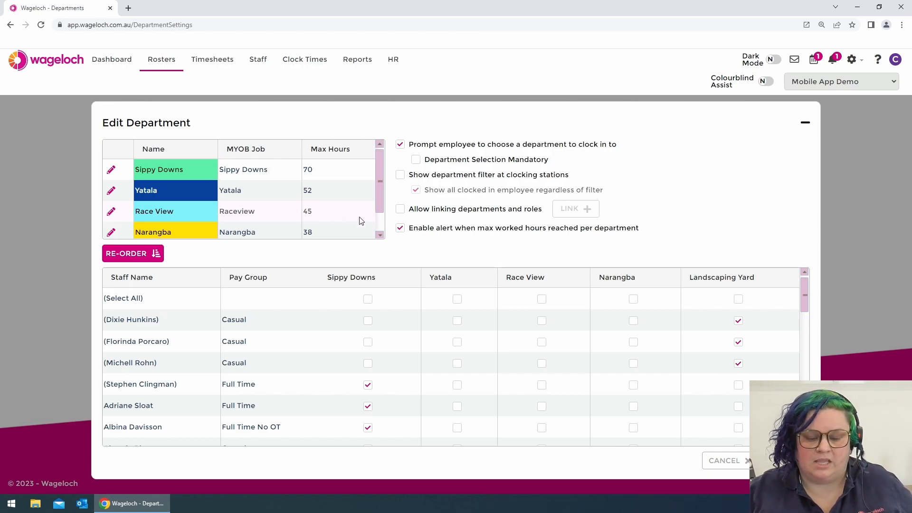
click(734, 467)
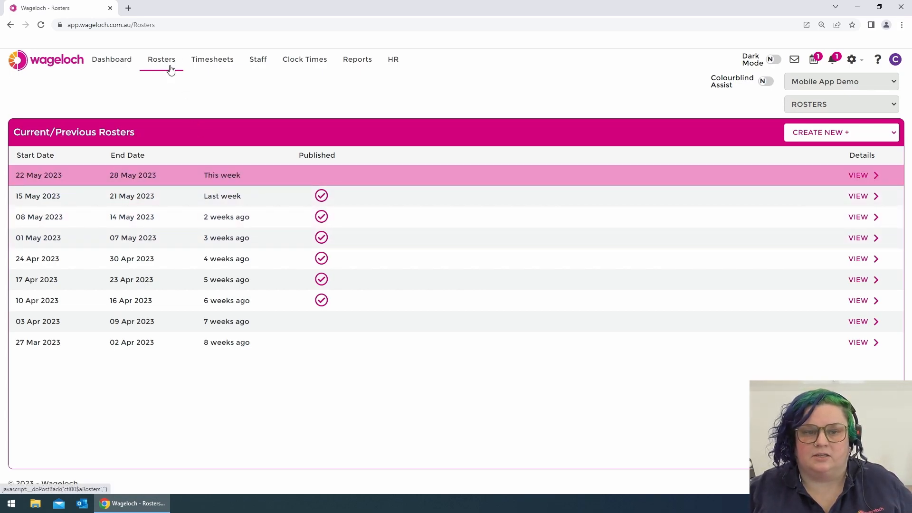
Open this week's roster, review Monday's costs in list view and the weekly budget view, and return to the roster overview
click(216, 173)
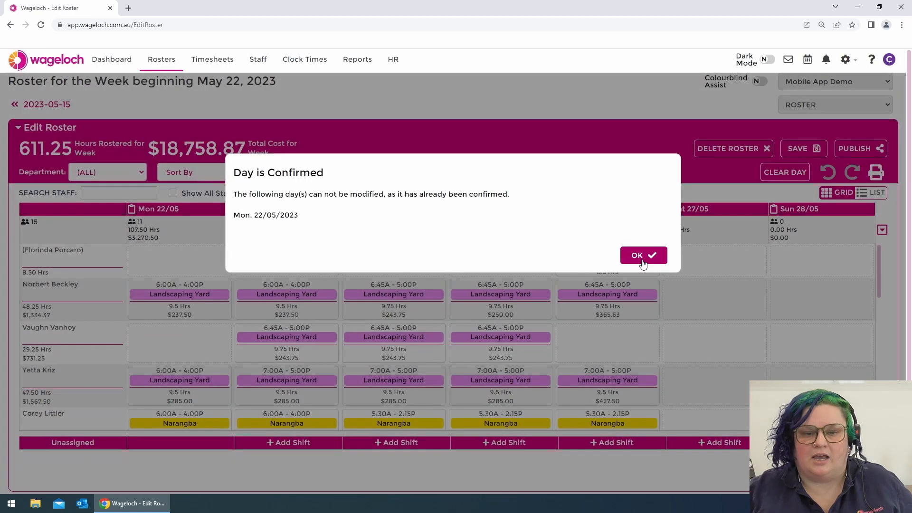
click(643, 255)
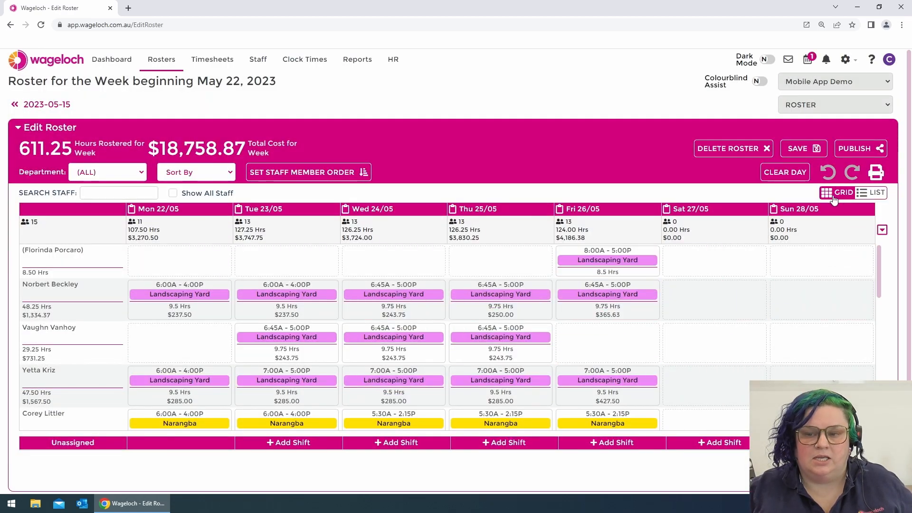
click(877, 199)
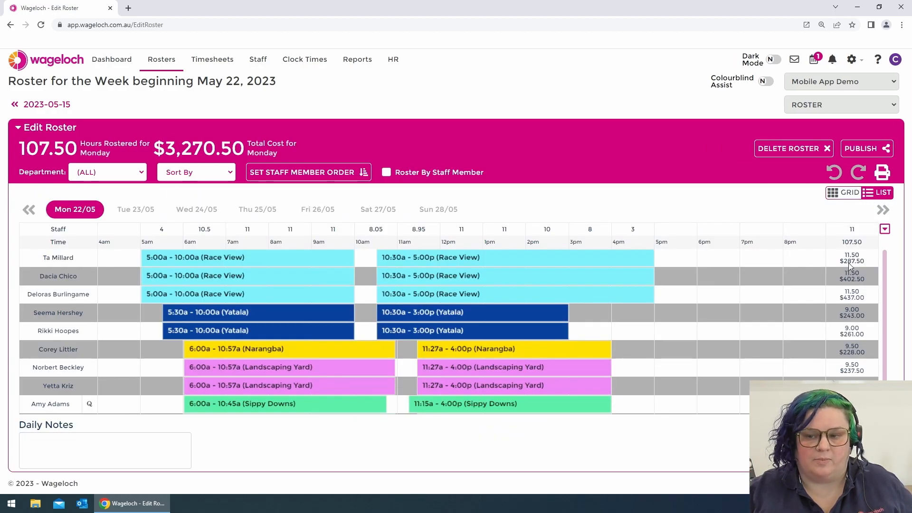
click(811, 105)
click(808, 128)
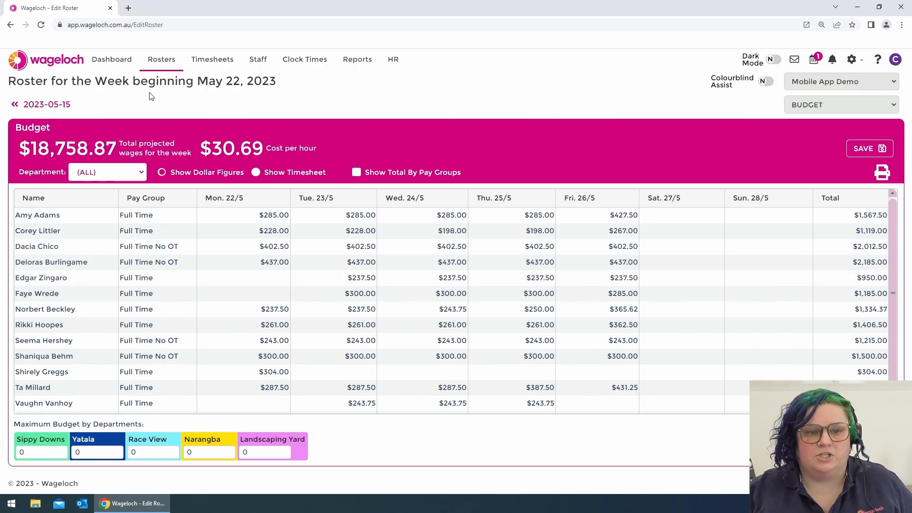
click(167, 65)
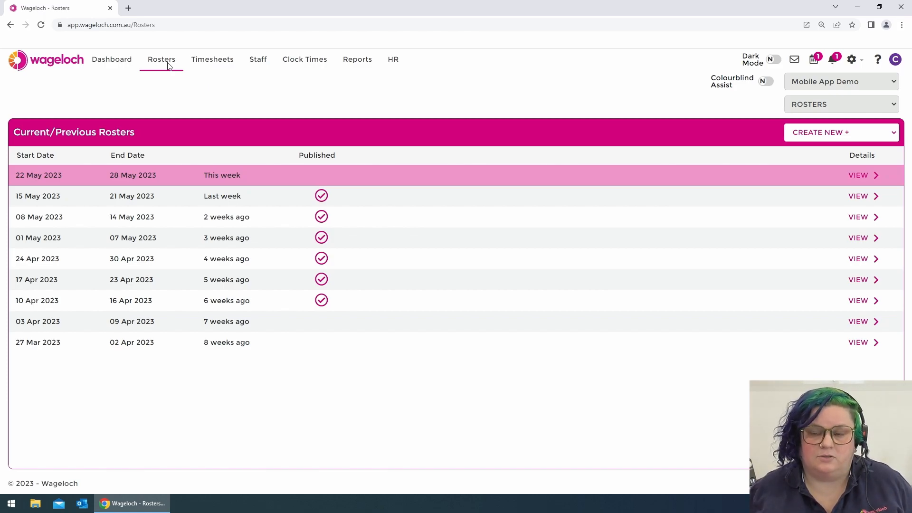
In the general settings, enable wage percentage tracking based on sales with highlighting above 25 percent, and save
click(854, 61)
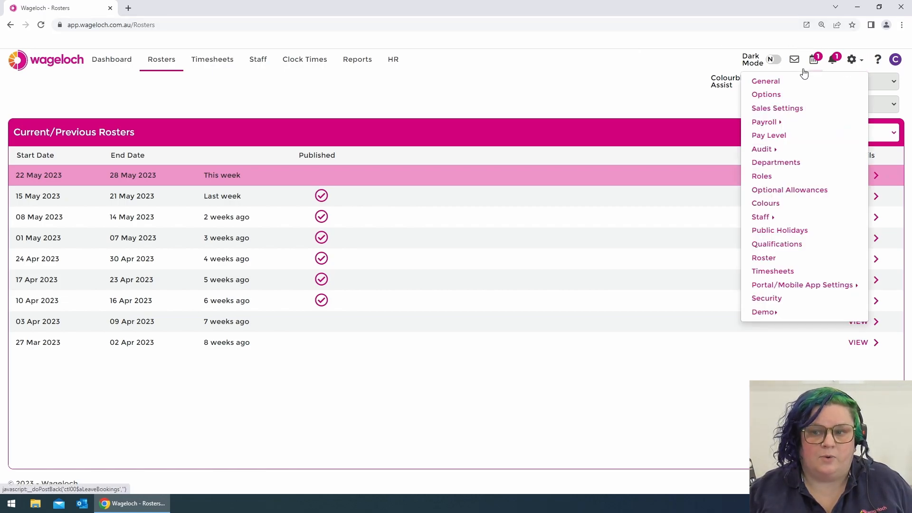
click(771, 84)
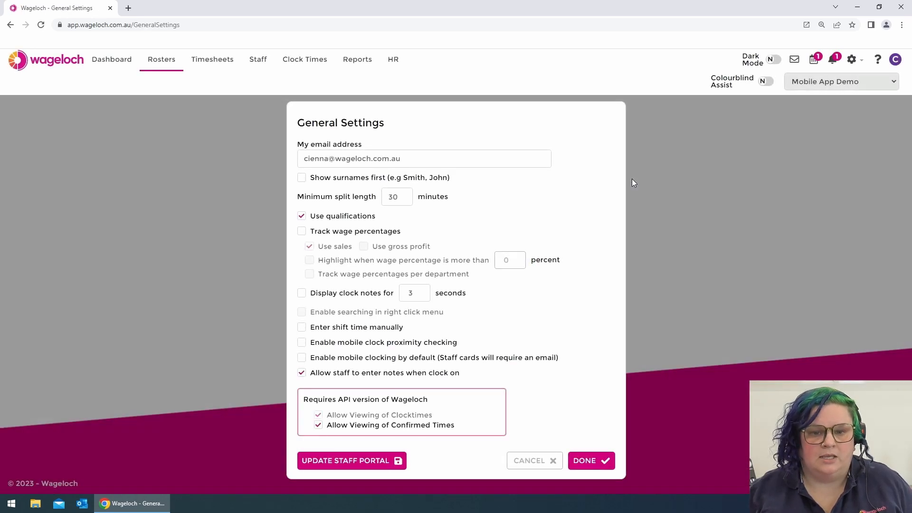
click(303, 233)
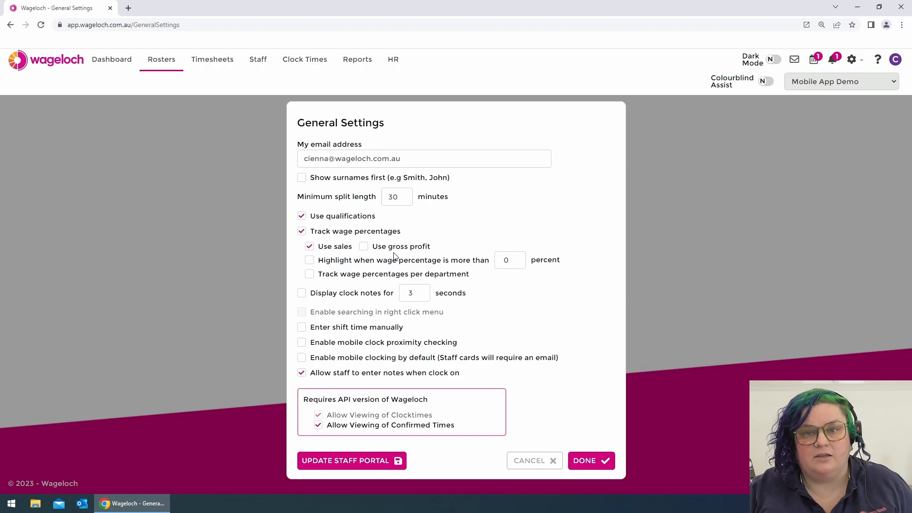
click(309, 262)
drag(509, 260, 494, 259)
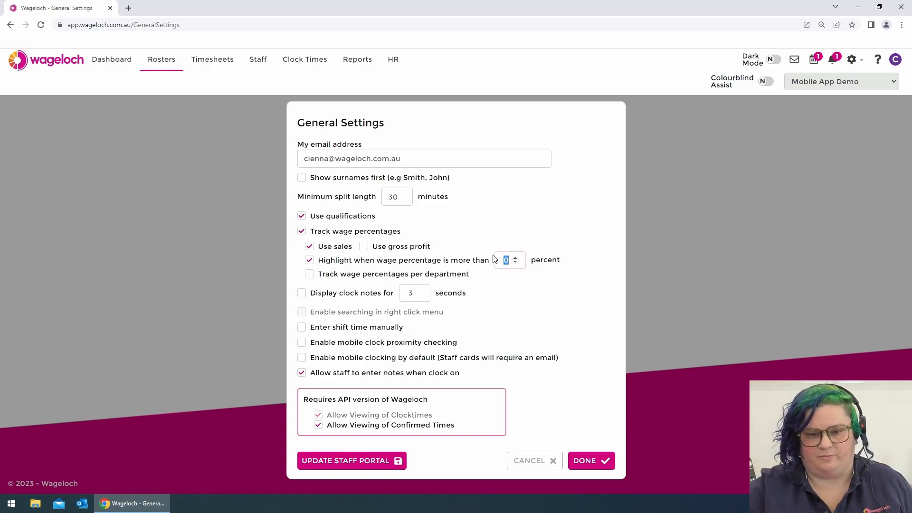
text(3)
text(25)
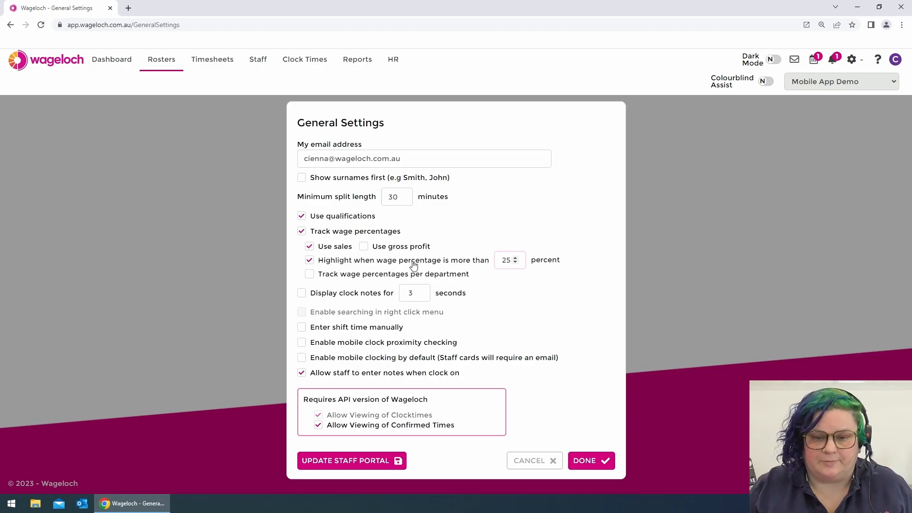
click(590, 464)
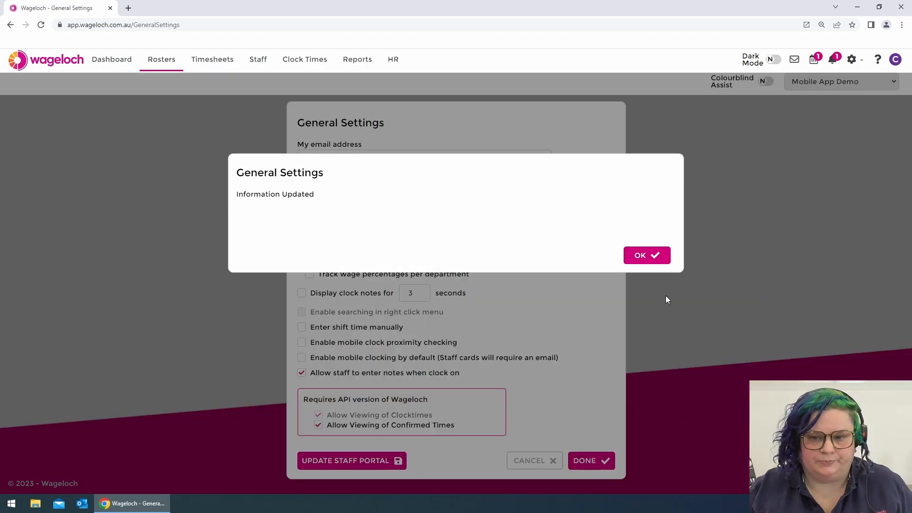
click(647, 255)
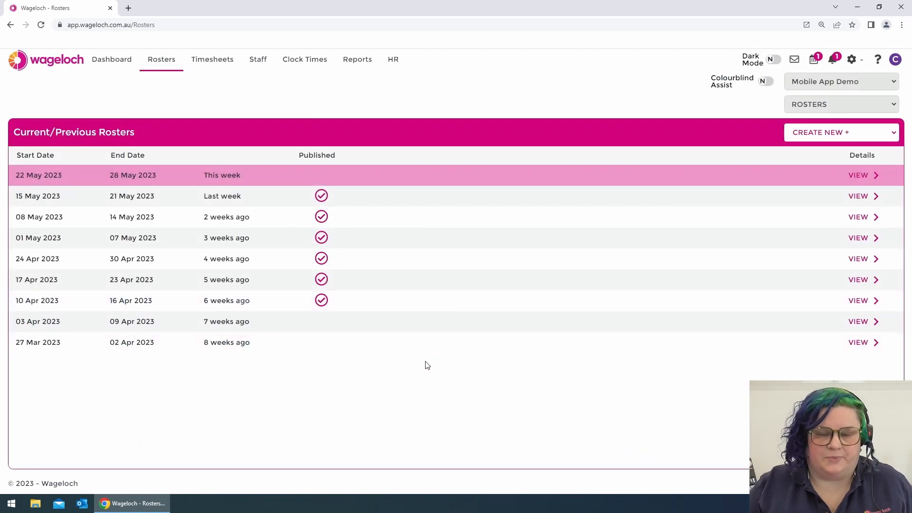
Open the sales view of the roster for 22 May 2023 and review its sales, wages and variance rows
click(223, 176)
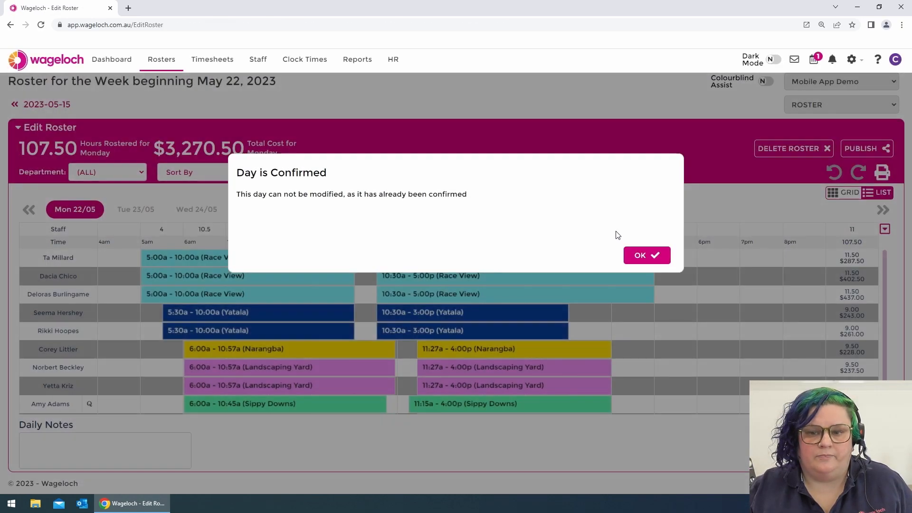
click(644, 255)
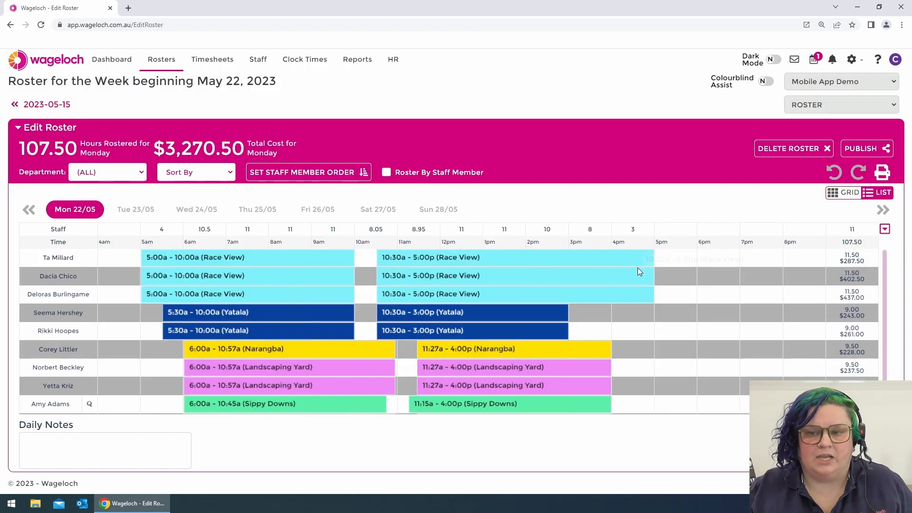
click(820, 108)
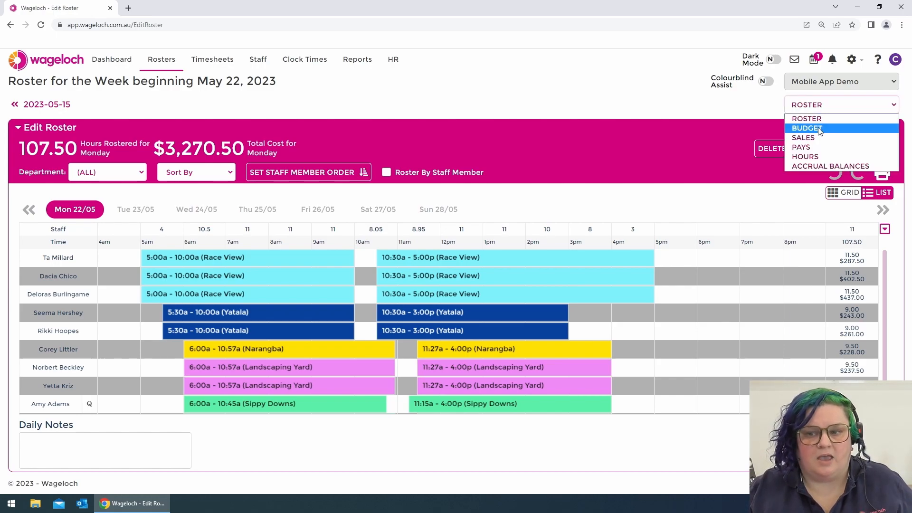
click(815, 141)
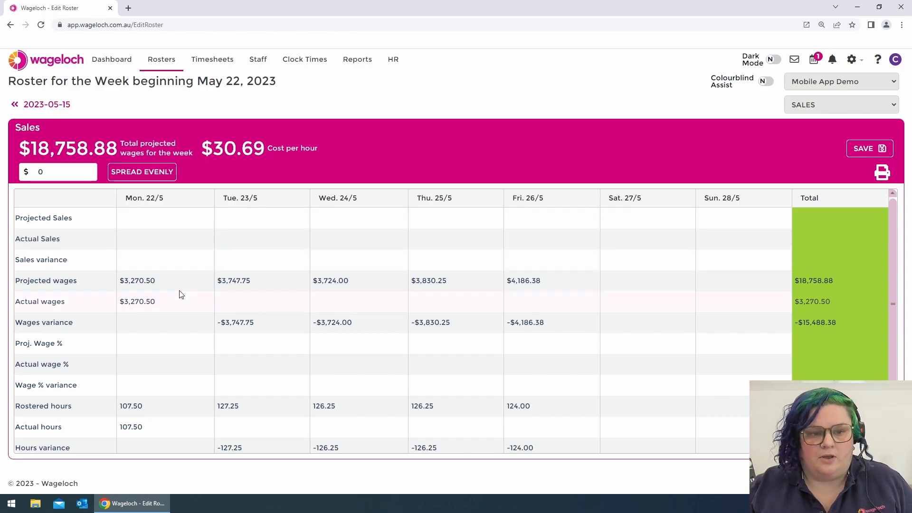
drag(25, 218, 74, 282)
drag(33, 301, 73, 323)
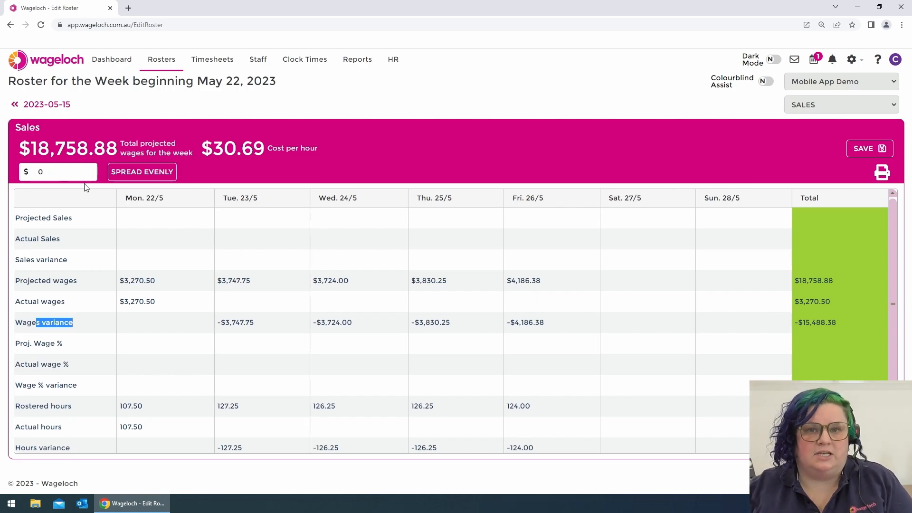
click(57, 172)
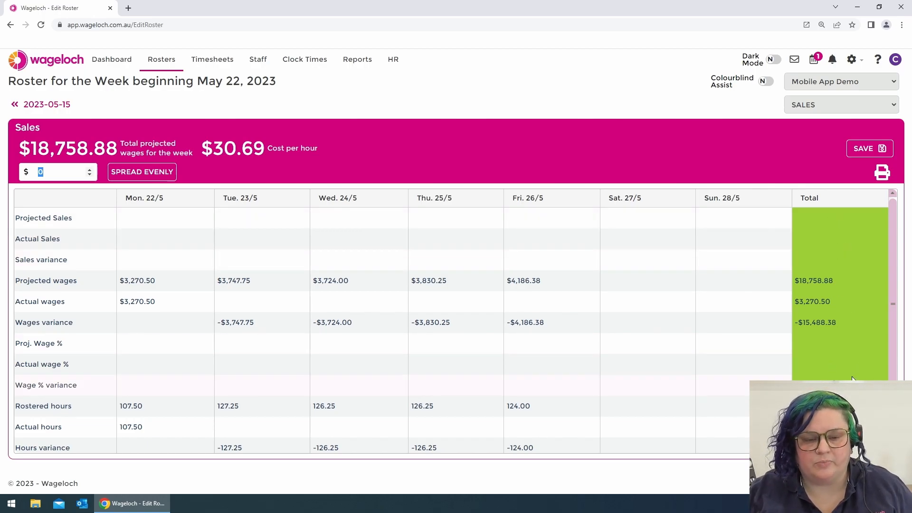
Enter projected sales for Monday to Friday: $3,652.89, $4,895.35, $2,786.30, $4,736.25 and $1,286.22
click(136, 222)
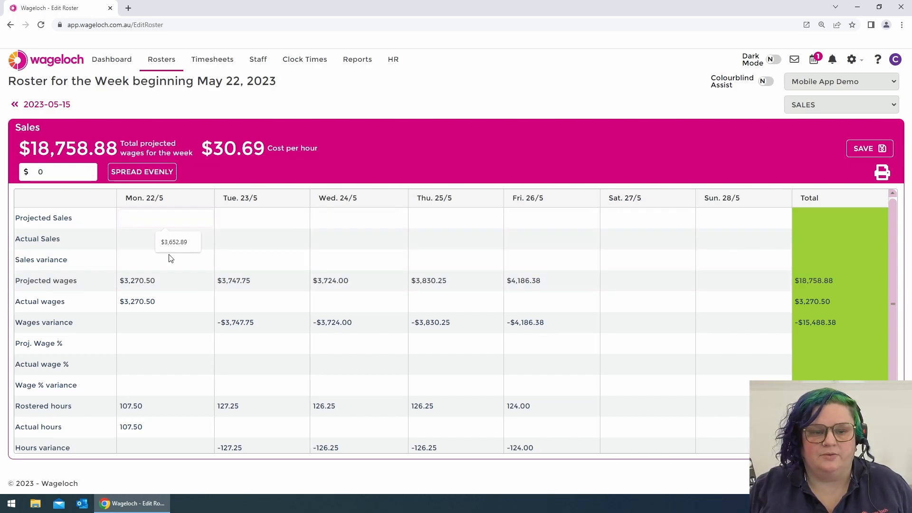
click(177, 243)
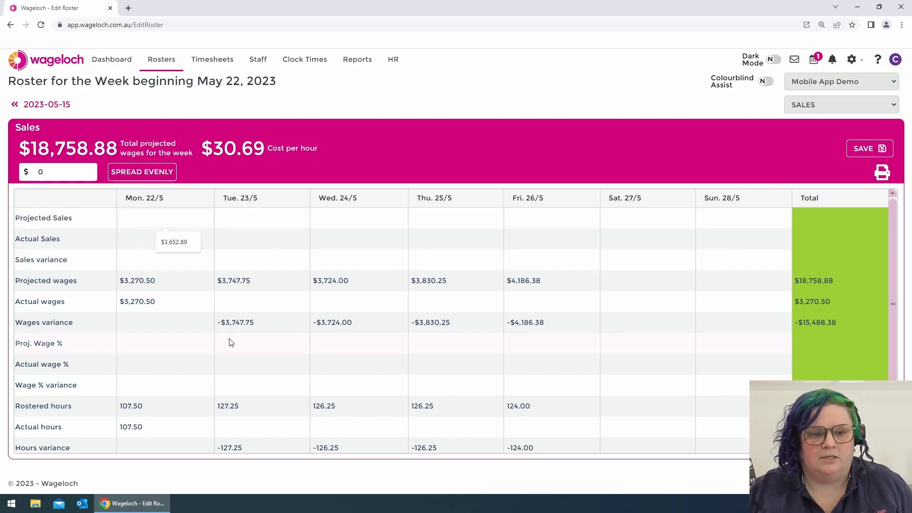
click(173, 244)
click(224, 216)
click(268, 243)
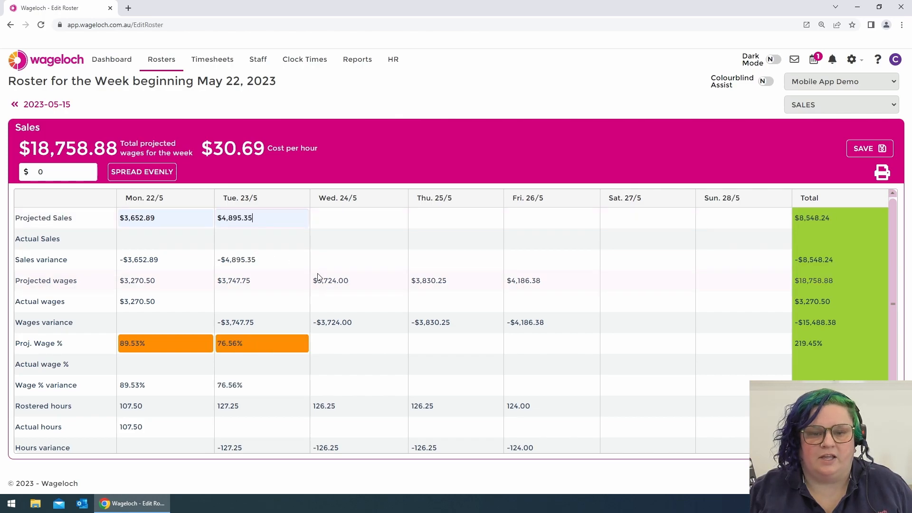
click(332, 218)
click(373, 242)
click(423, 214)
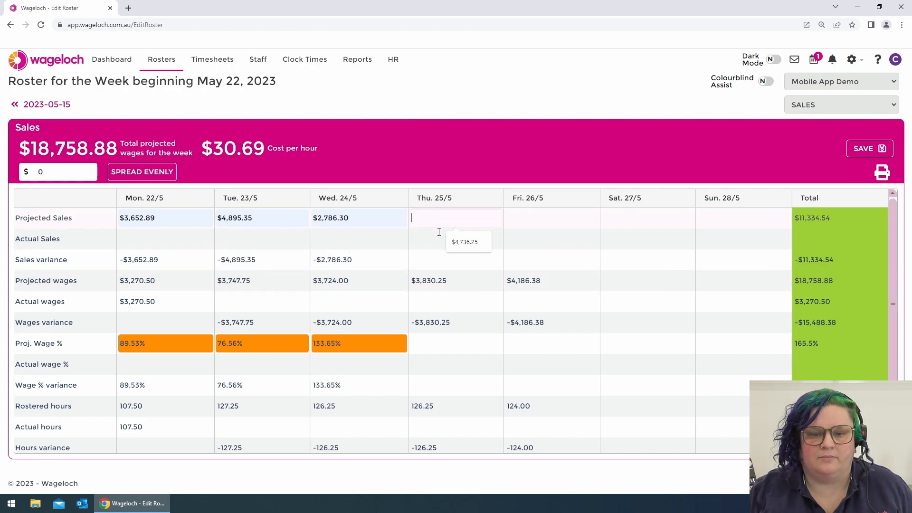
click(461, 242)
click(560, 243)
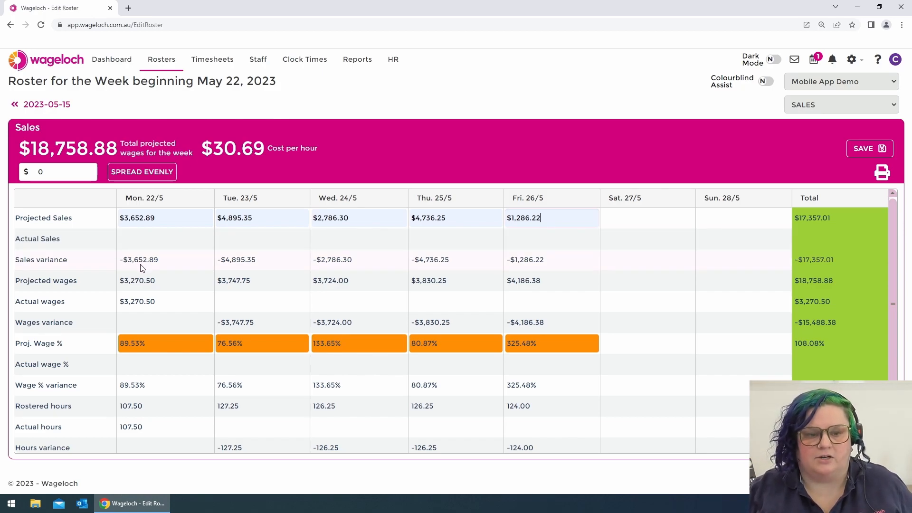
Set Monday's actual sales to $8,752.00 and compare the projected sales with the projected wages
click(151, 243)
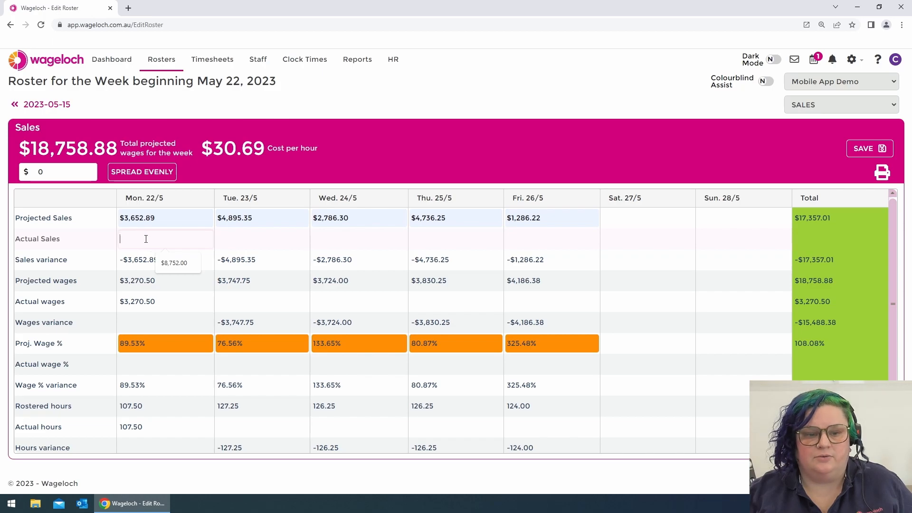
click(175, 263)
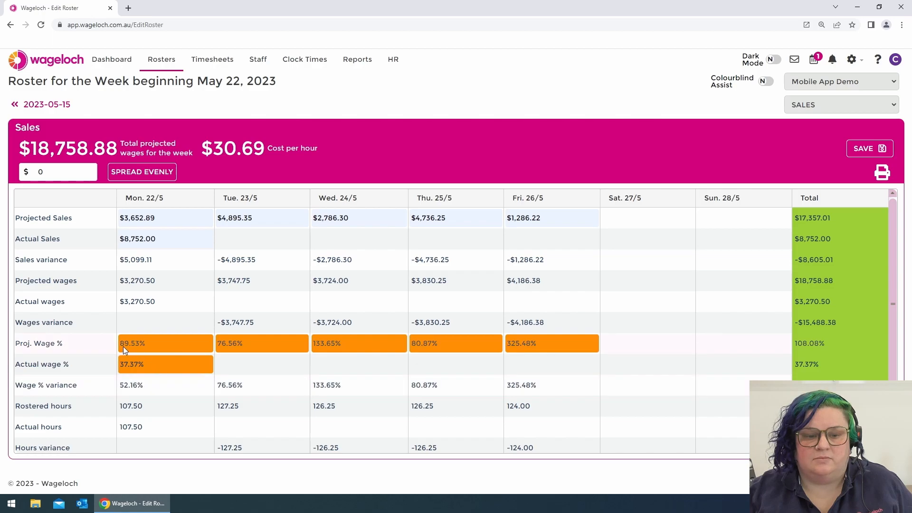
drag(27, 218, 29, 227)
drag(23, 281, 77, 284)
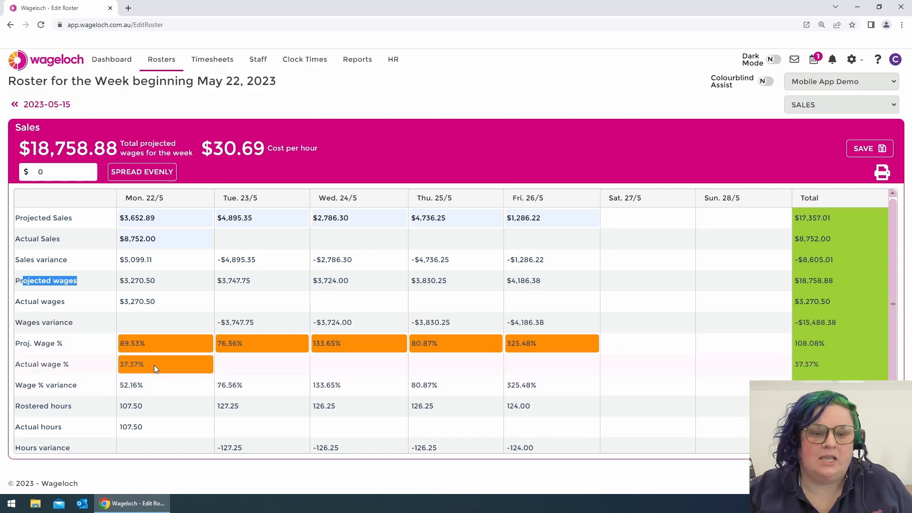
Examine Monday's wage percentage variance, rostered and actual hours, and projected and actual sales per labour hour
scroll(141, 370, down, 1)
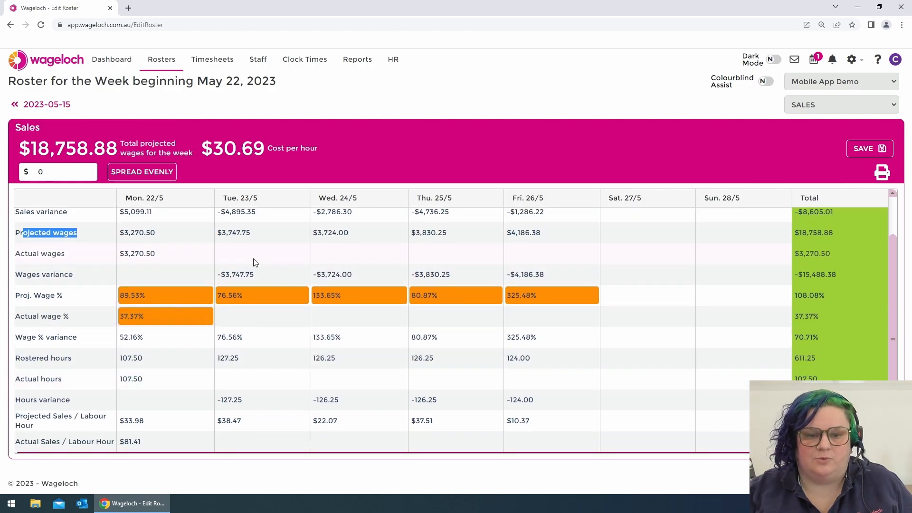
scroll(405, 254, up, 1)
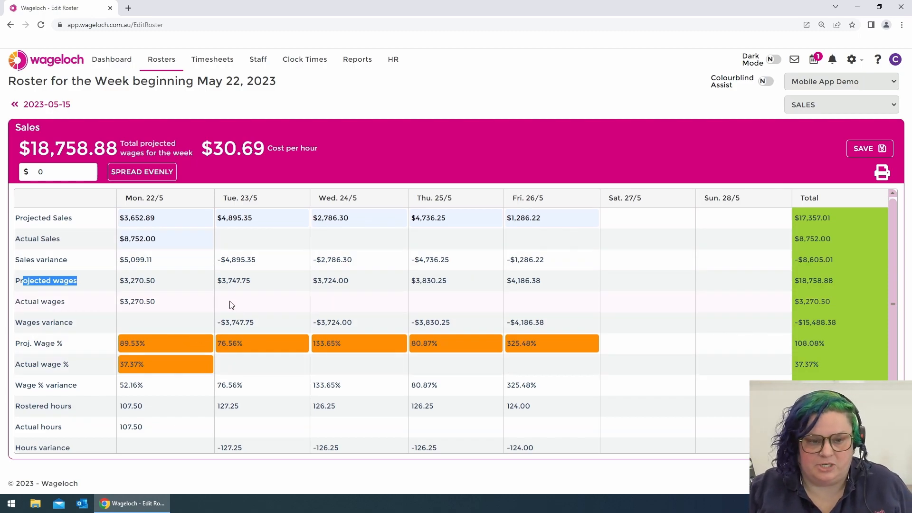
scroll(228, 306, down, 1)
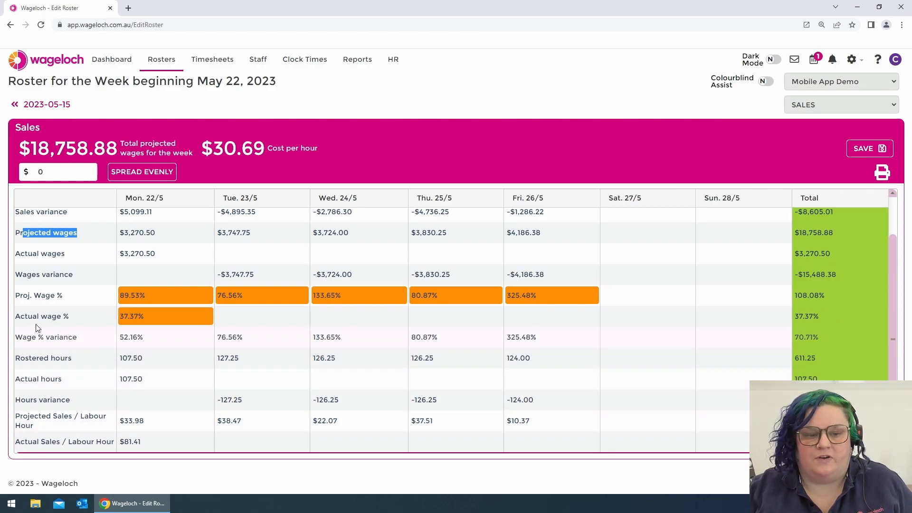
click(131, 343)
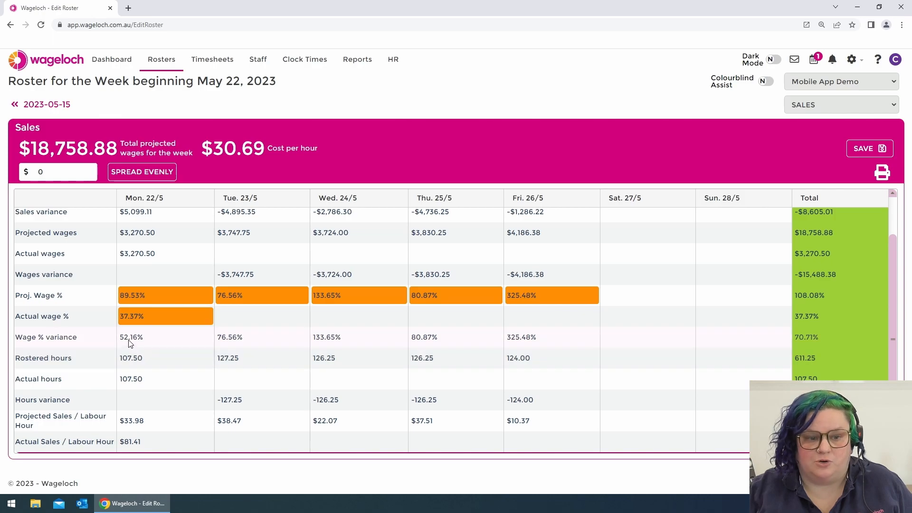
drag(123, 360, 144, 383)
click(145, 373)
click(147, 384)
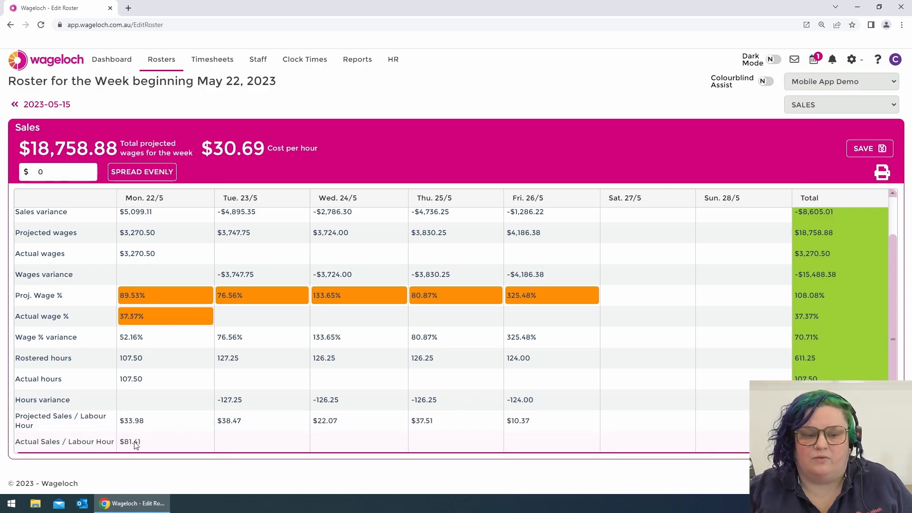
scroll(132, 445, up, 2)
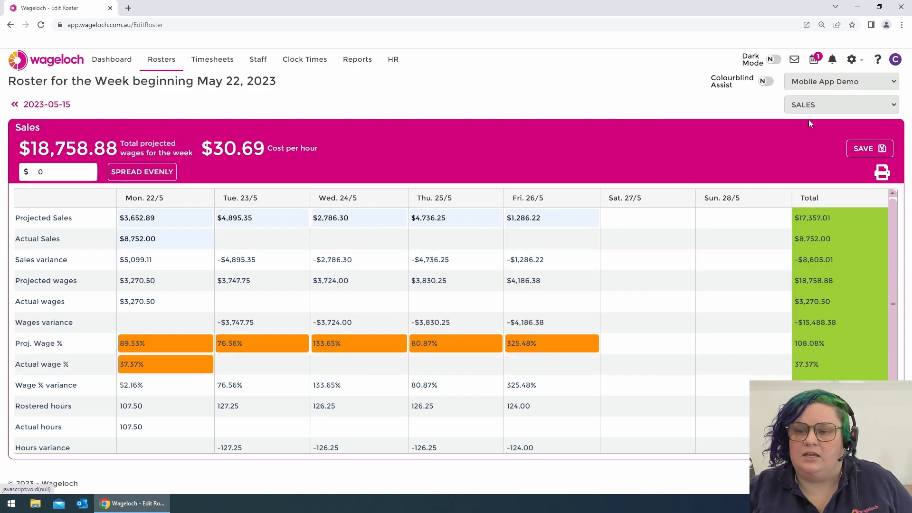
click(806, 107)
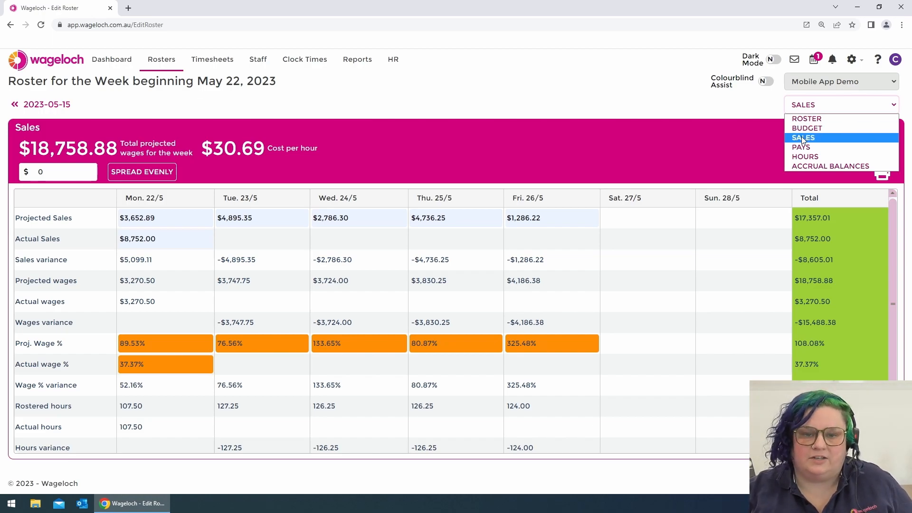
click(593, 63)
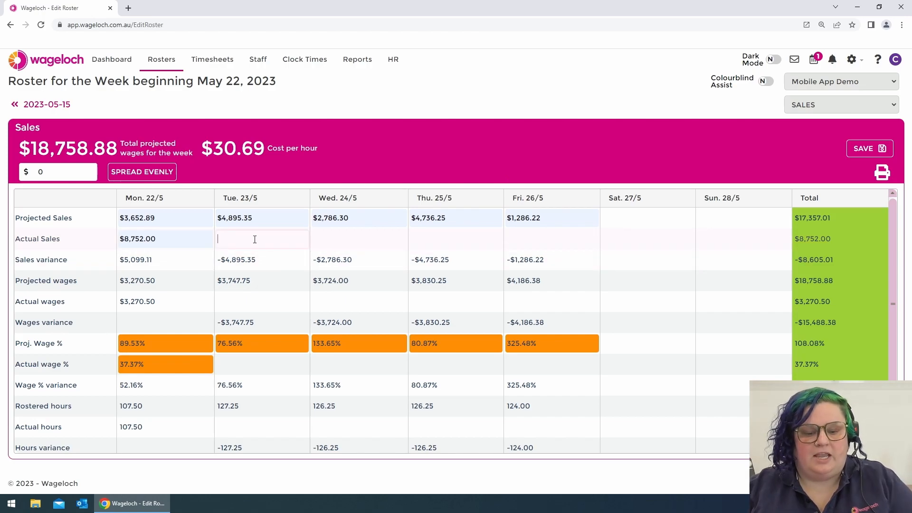
Enter actual sales for Tuesday to Friday: $10,000.00, $9,683.00, $78,691.00 and $8,596.32, and review the resulting variance and wage percentage rows
text(0000)
click(333, 241)
click(370, 262)
click(428, 239)
click(468, 262)
click(524, 239)
click(556, 264)
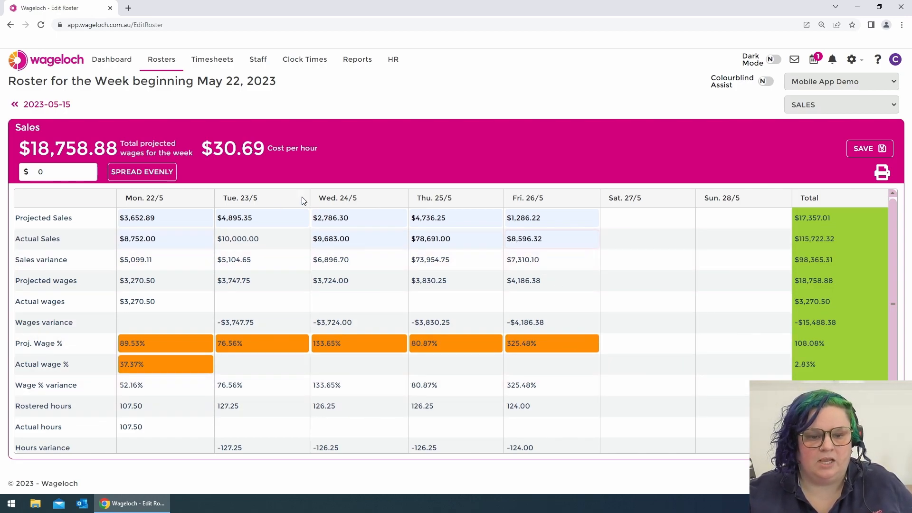
scroll(279, 346, down, 1)
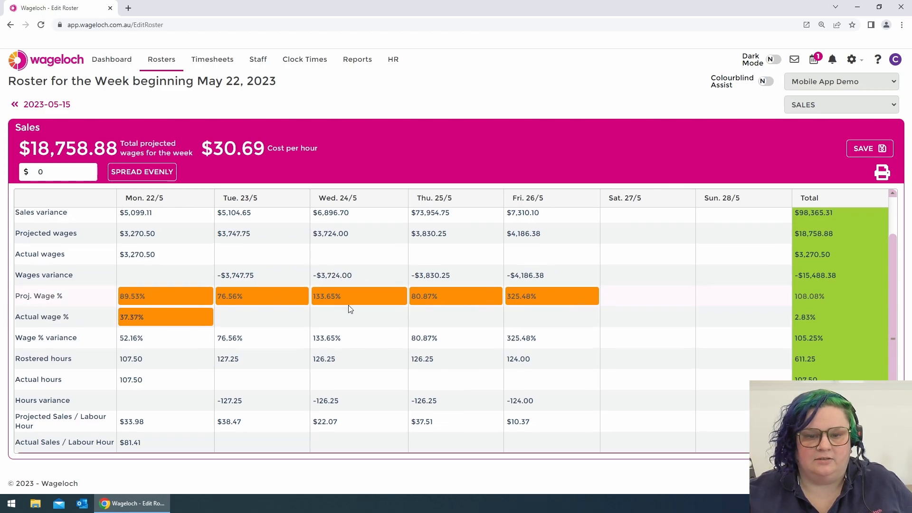
scroll(346, 309, up, 1)
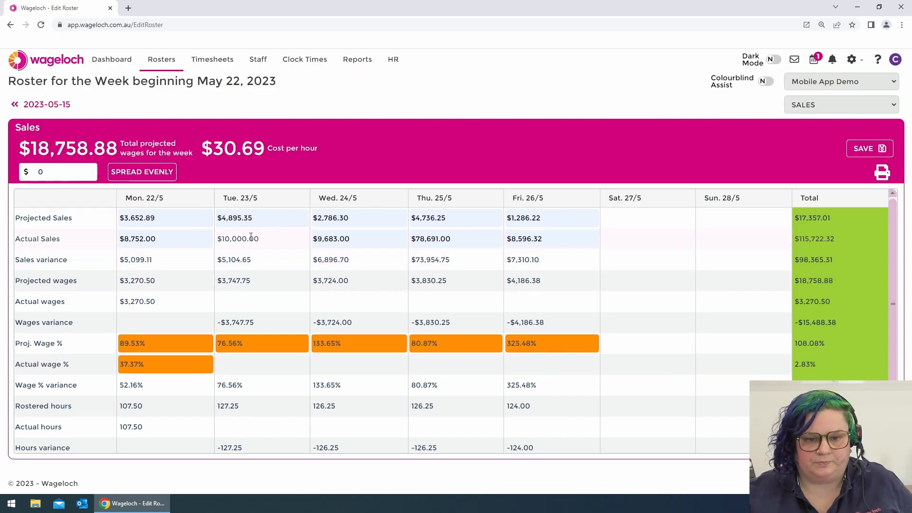
Clear the projected sales values for Monday to Friday
drag(157, 217, 118, 219)
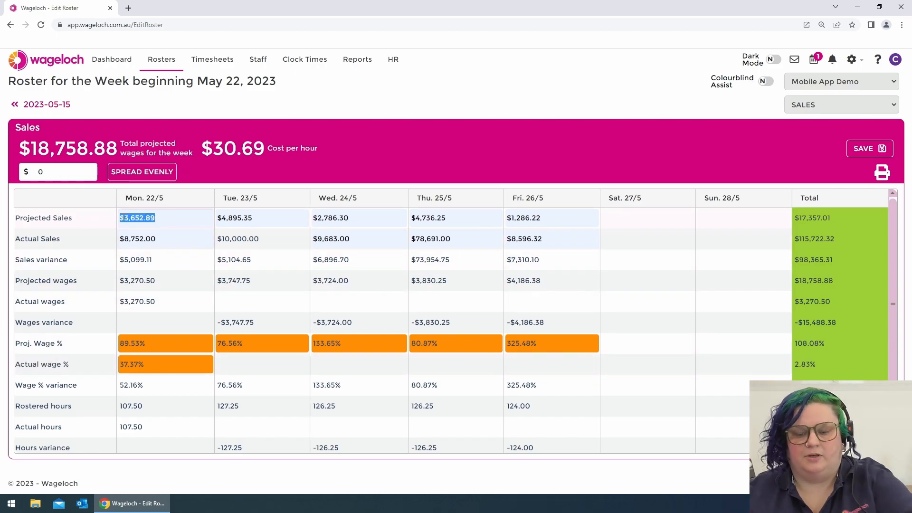
key(BackSpace)
drag(254, 219, 216, 218)
key(BackSpace)
key(Tab)
key(BackSpace)
key(Tab)
key(BackSpace)
key(Tab)
key(BackSpace)
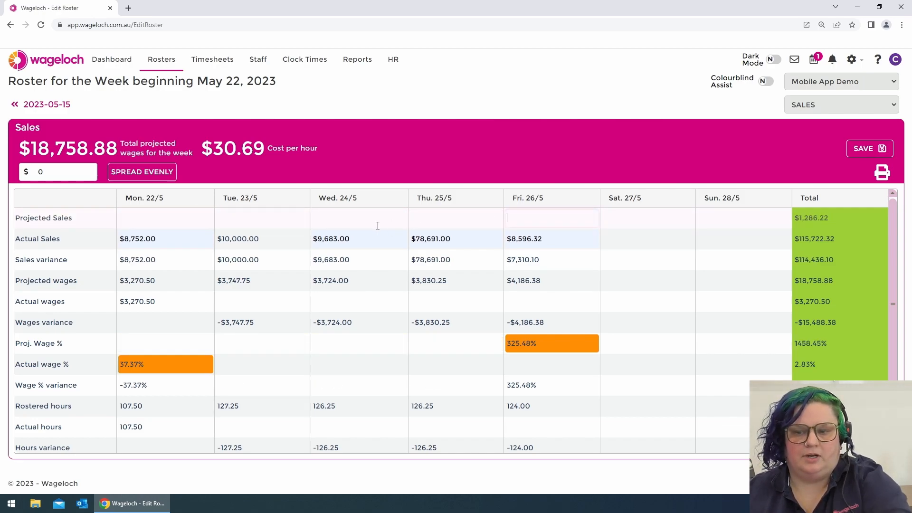
Set the weekly projected sales to $120,000 and spread it evenly across all seven days
click(42, 169)
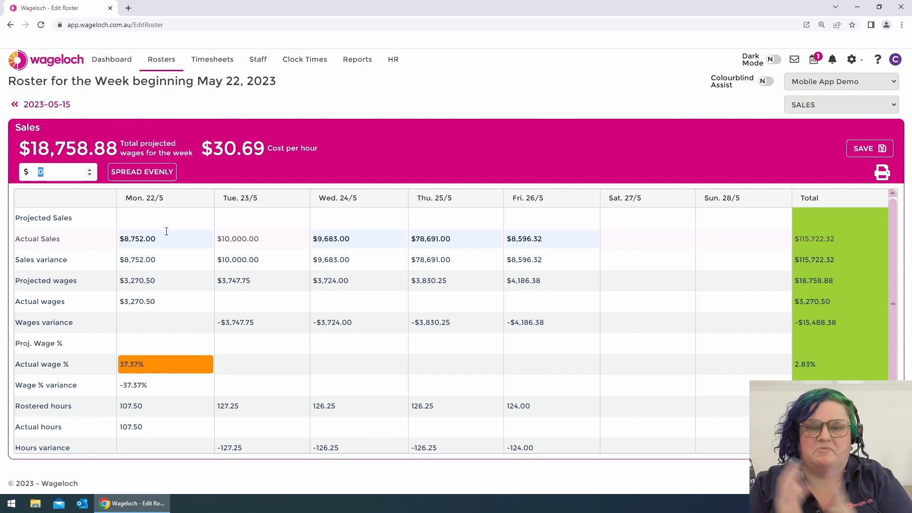
text(120)
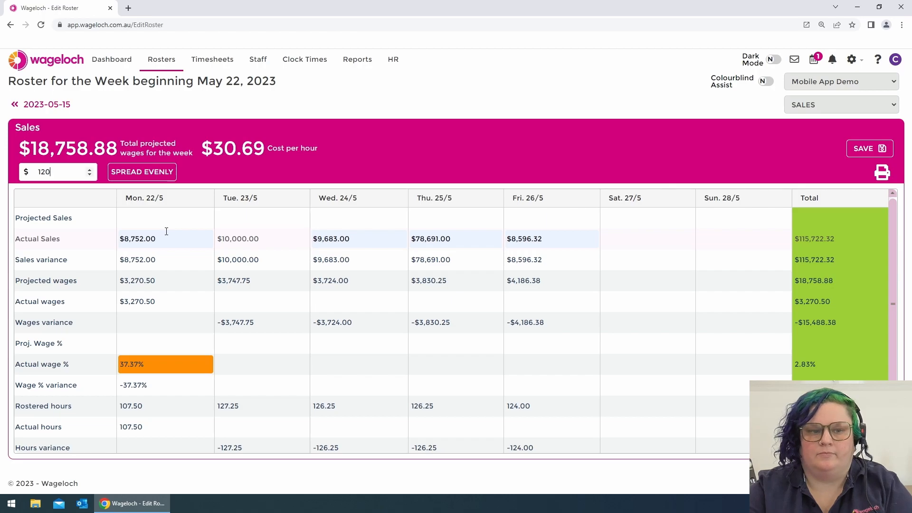
text(000)
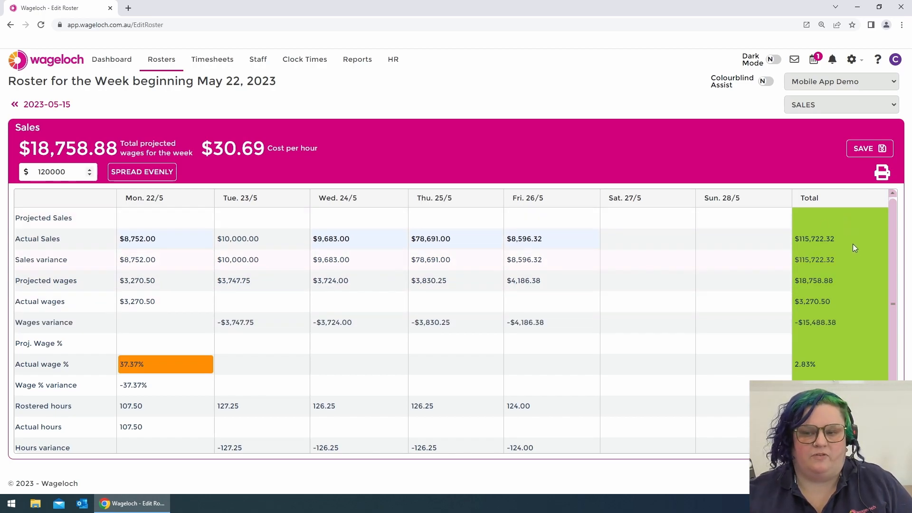
click(144, 172)
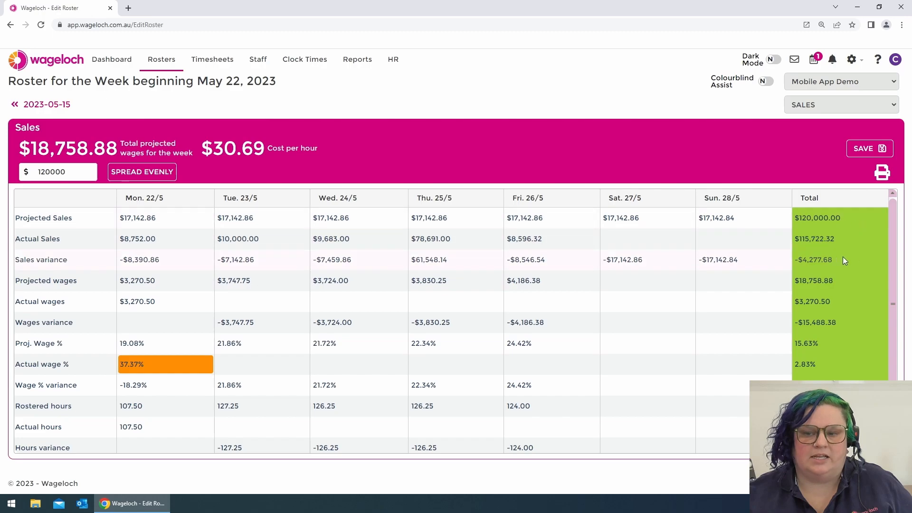
Compare the week's total projected sales with total actual sales and check the sales variance
drag(801, 218, 843, 240)
click(843, 218)
double_click(802, 218)
click(843, 240)
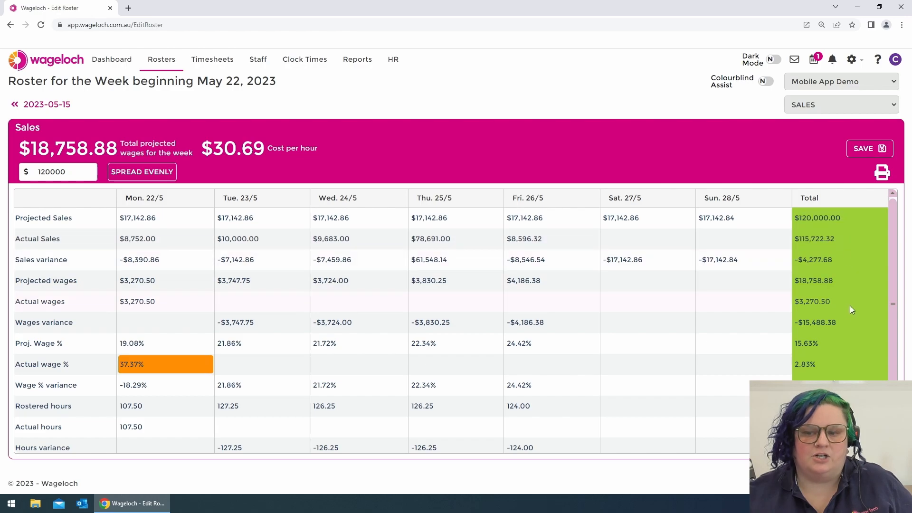
click(836, 266)
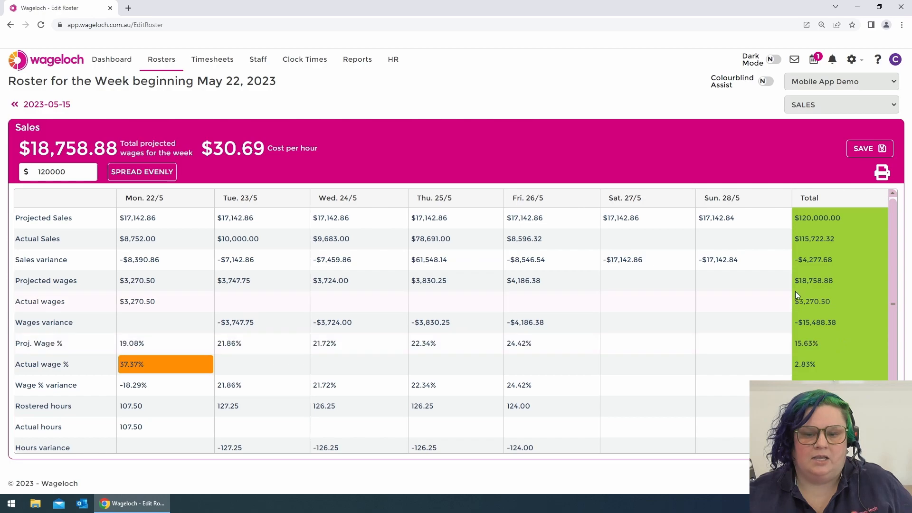
Compare the week's total projected wages with total actual wages and check the wages variance
drag(800, 282, 832, 285)
click(842, 288)
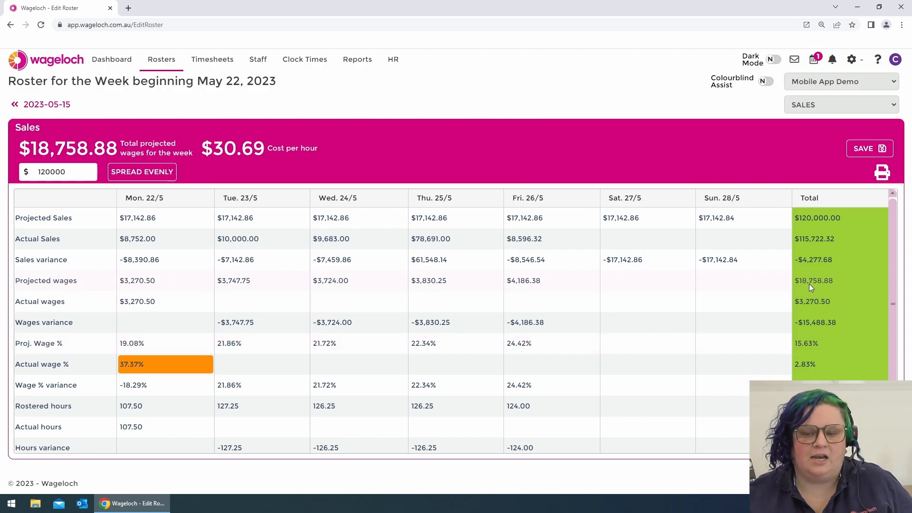
drag(797, 303, 834, 303)
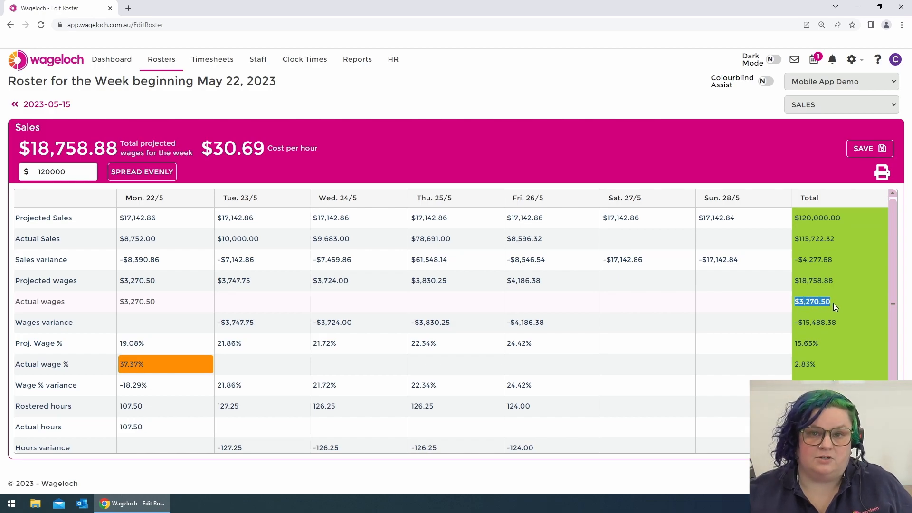
click(825, 309)
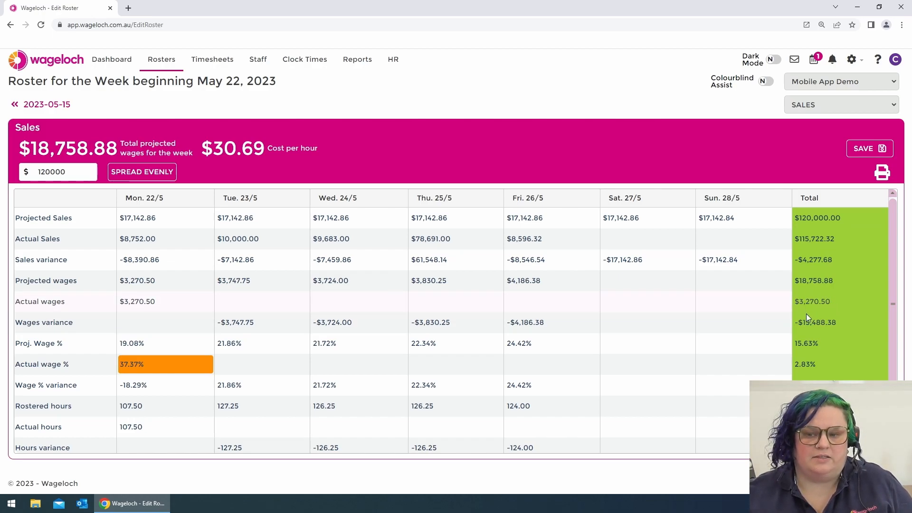
drag(799, 324, 850, 321)
click(849, 318)
Examine the week's total actual wage percentage against the projected percentage and the sales and wages rows
scroll(846, 315, down, 1)
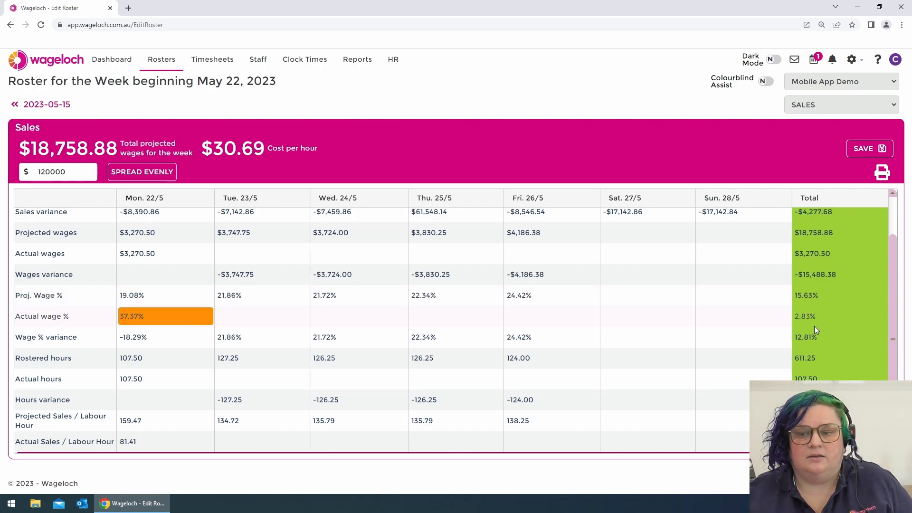
drag(817, 315, 797, 315)
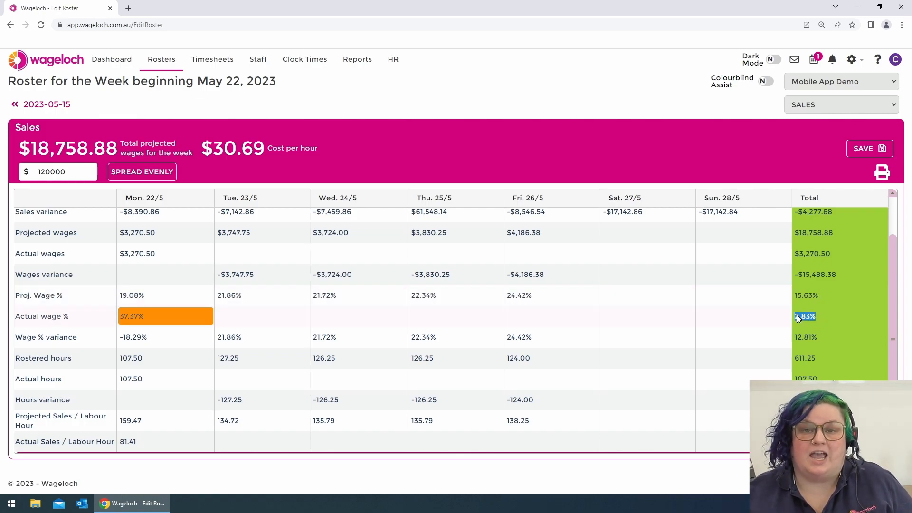
click(829, 332)
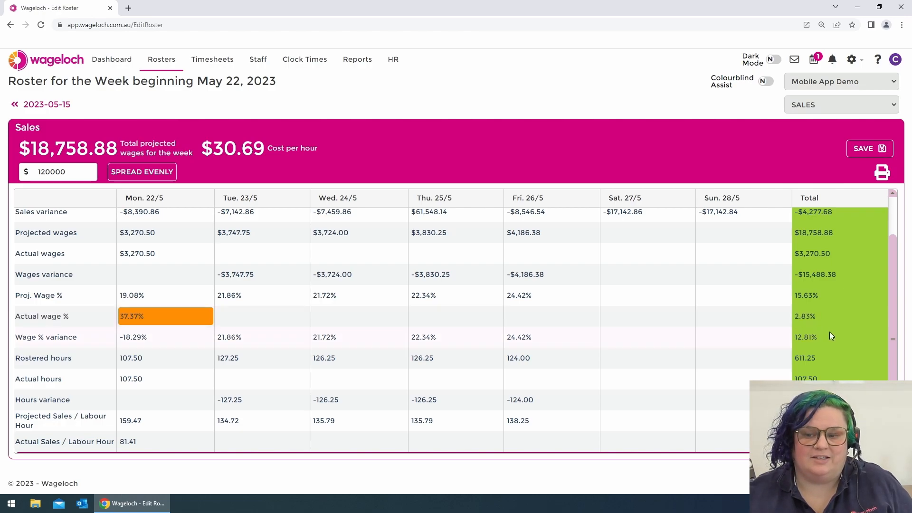
drag(816, 317, 796, 317)
drag(816, 317, 837, 348)
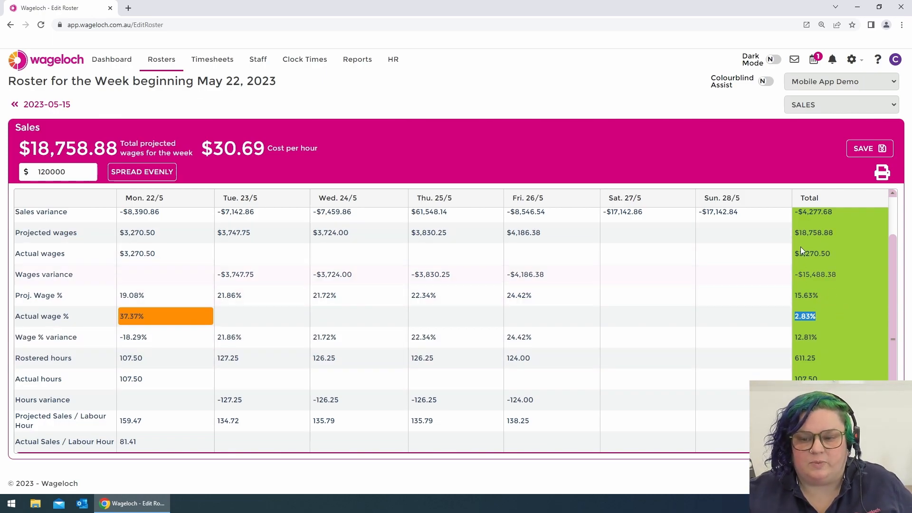
scroll(766, 299, up, 1)
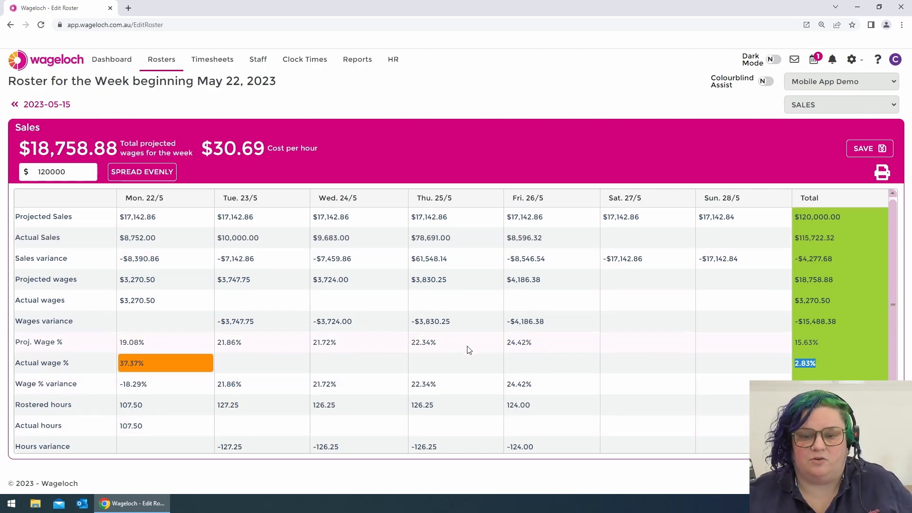
scroll(517, 348, down, 1)
scroll(592, 360, up, 1)
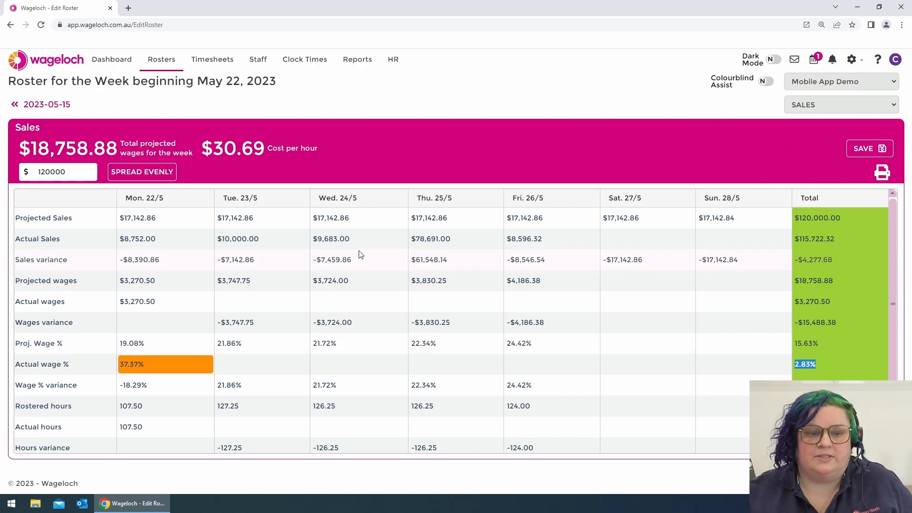
Leave the roster without saving the sales changes and open the current timesheet for 22 to 28 May 2023
drag(20, 301, 61, 302)
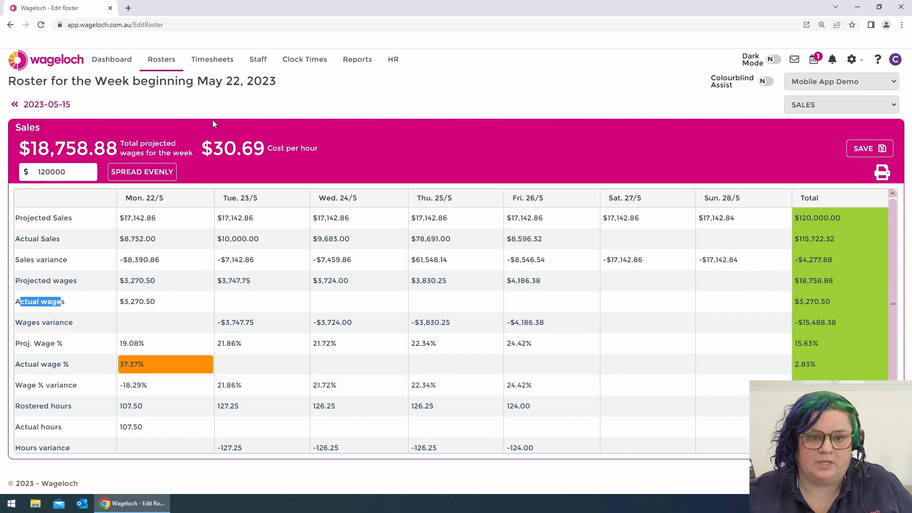
click(212, 59)
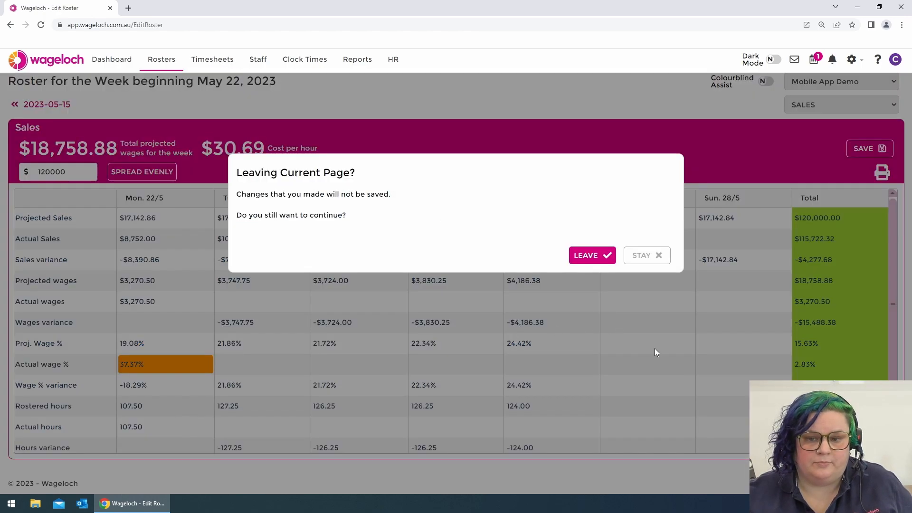
click(589, 255)
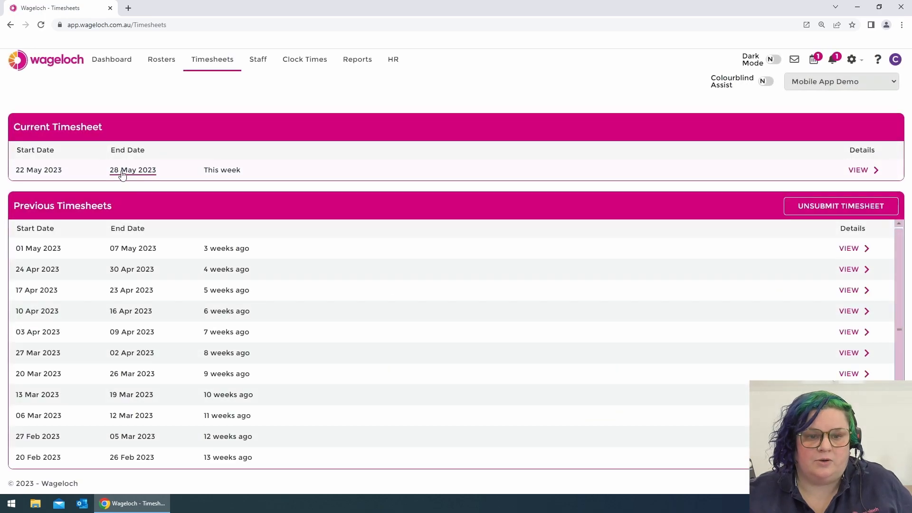
click(127, 172)
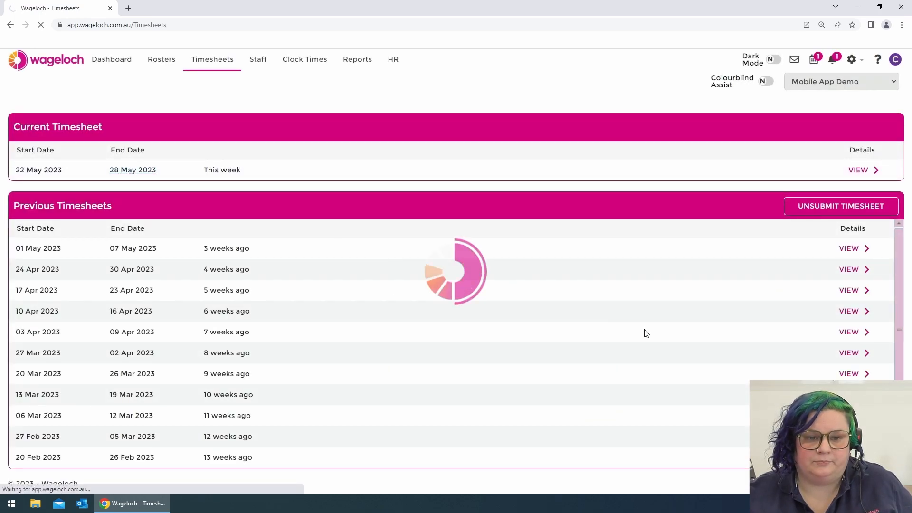
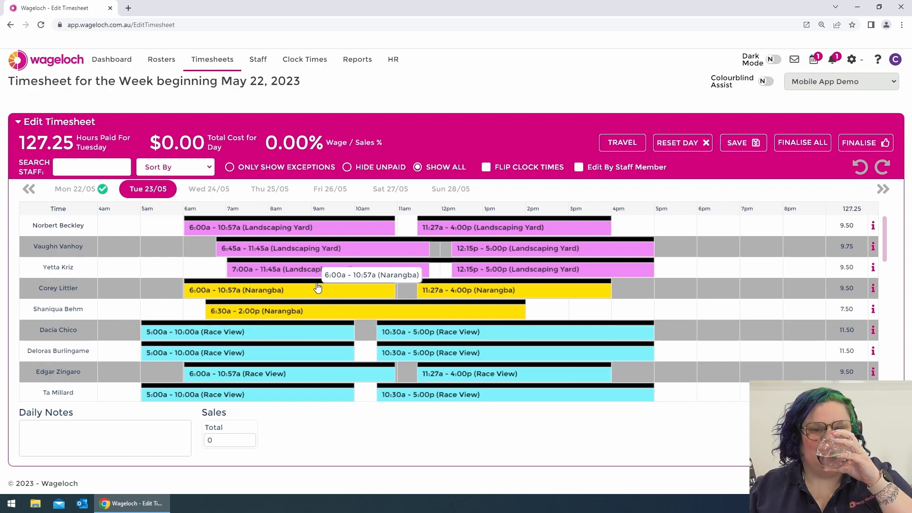
Return to the list of current and previous rosters
click(160, 60)
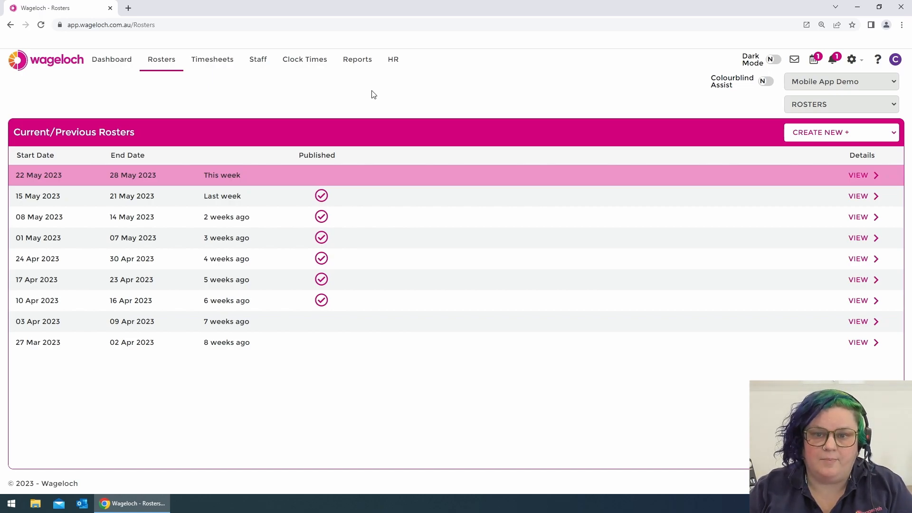
click(854, 61)
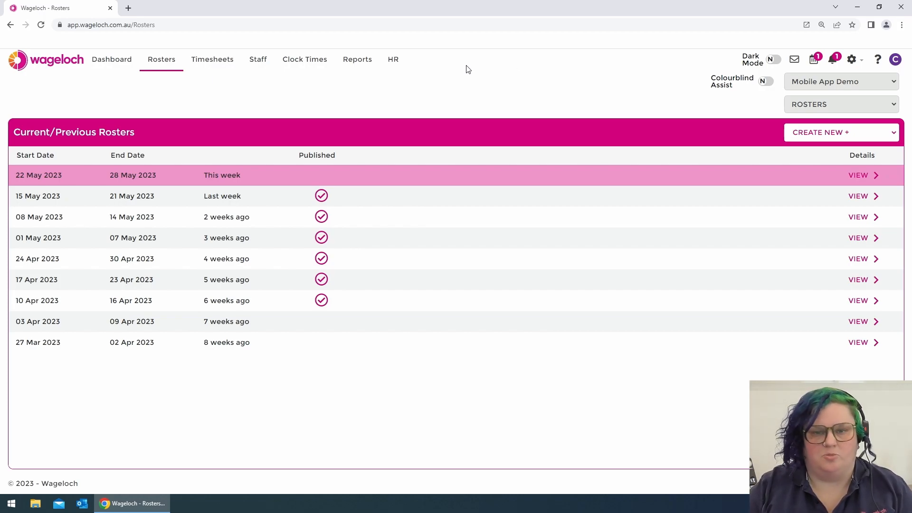
Open the Roster Budget Report (R008) from the rostered hours reports
click(359, 64)
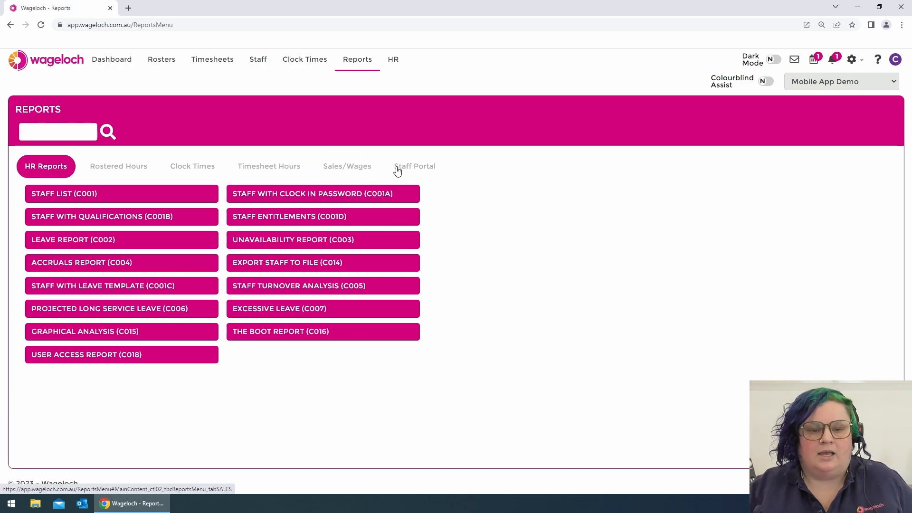
click(119, 169)
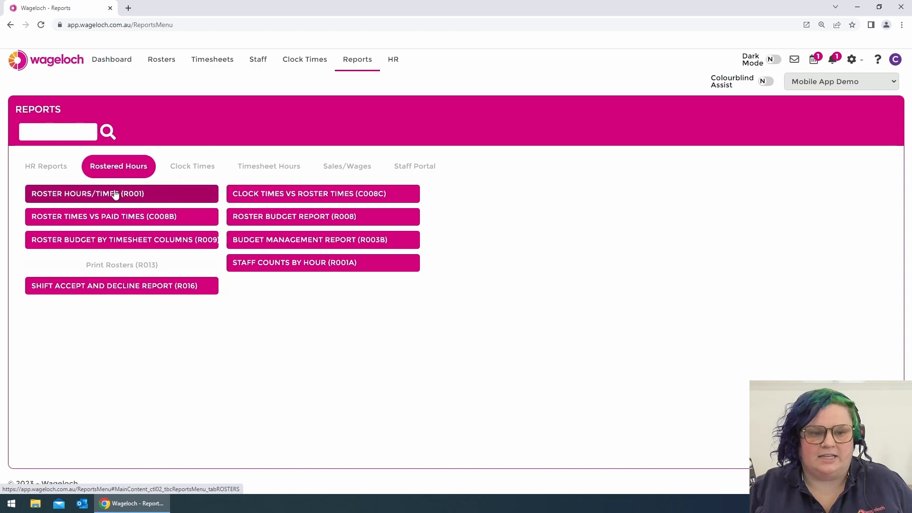
click(272, 220)
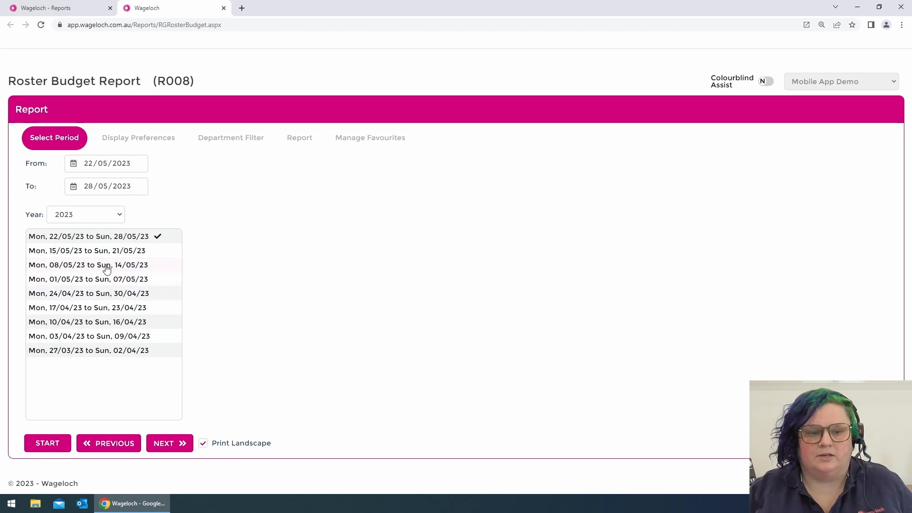
Select the week 15/05/23 to 21/05/23 for the Roster Budget Report and check its display preferences
click(113, 252)
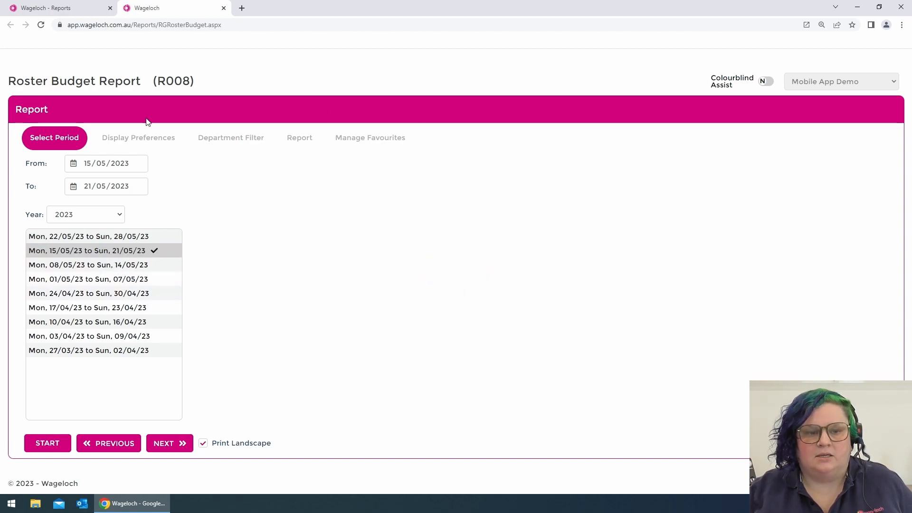
click(139, 138)
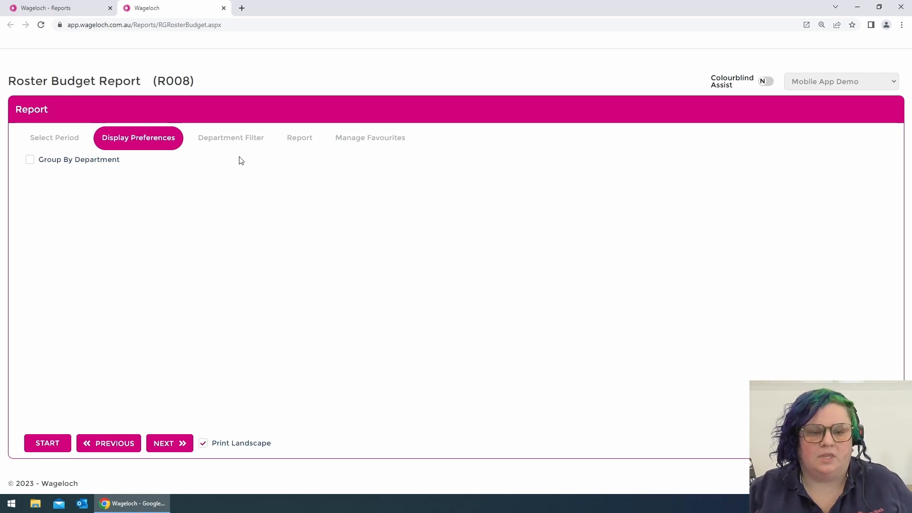
Try filtering the report to the Landscaping Yard department only, and turn the department filter off again
click(232, 138)
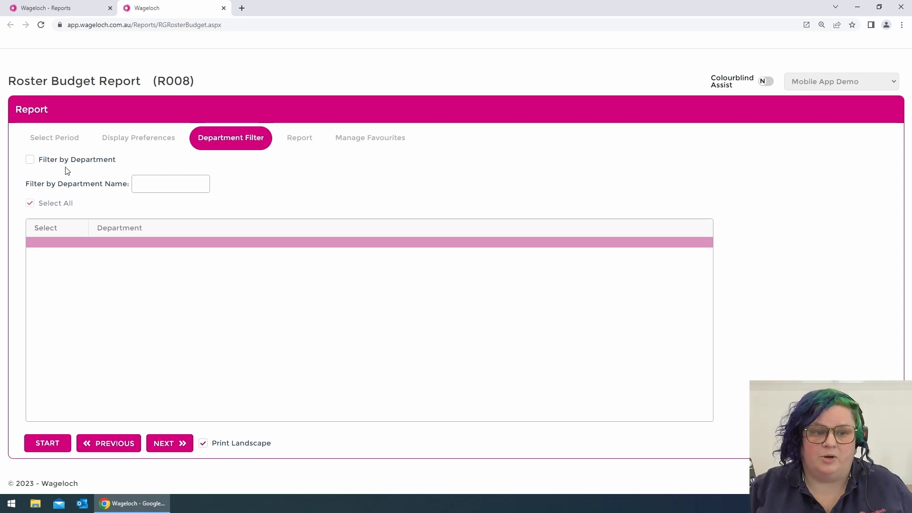
click(30, 160)
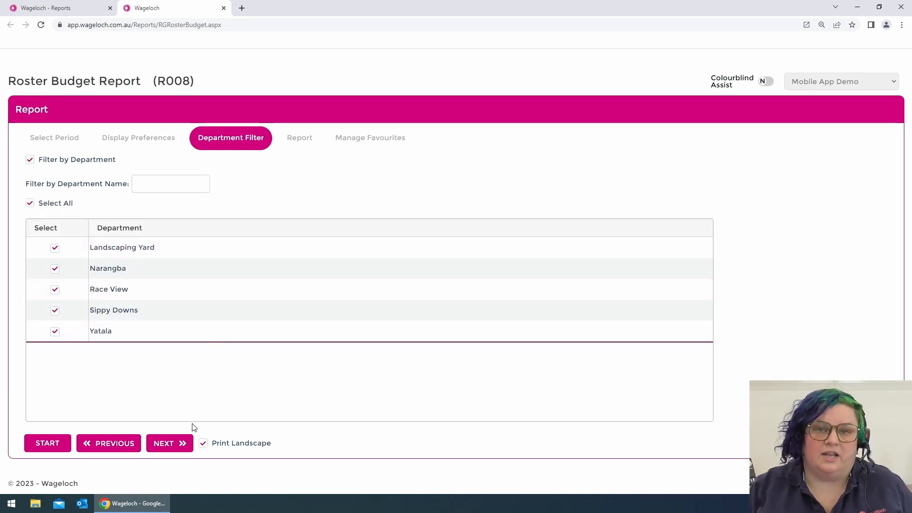
click(29, 204)
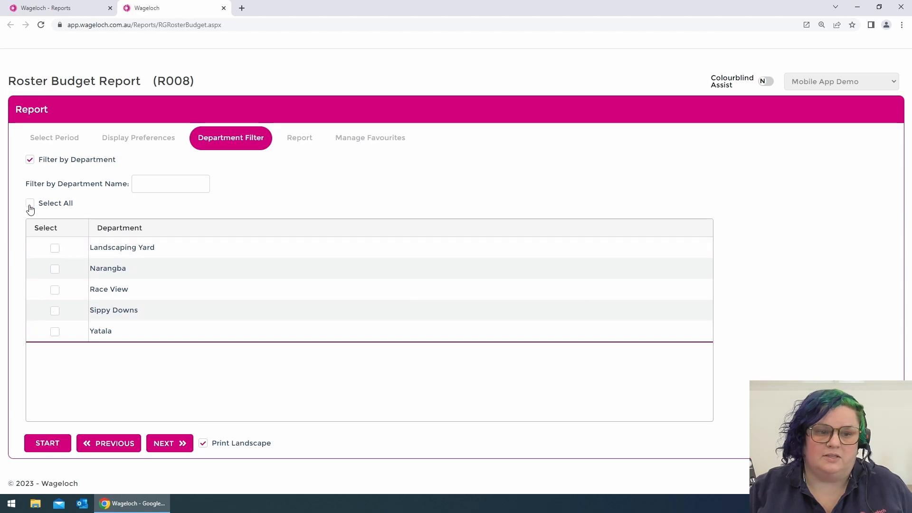
click(55, 248)
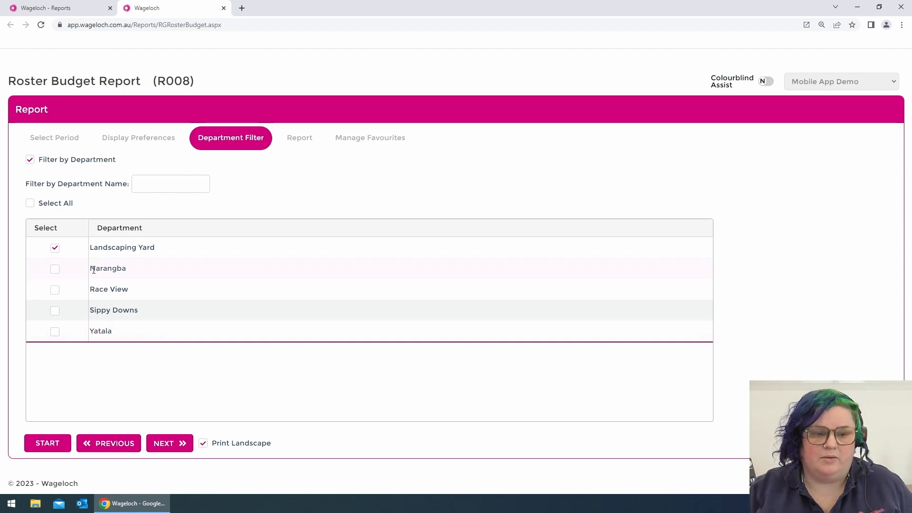
click(31, 162)
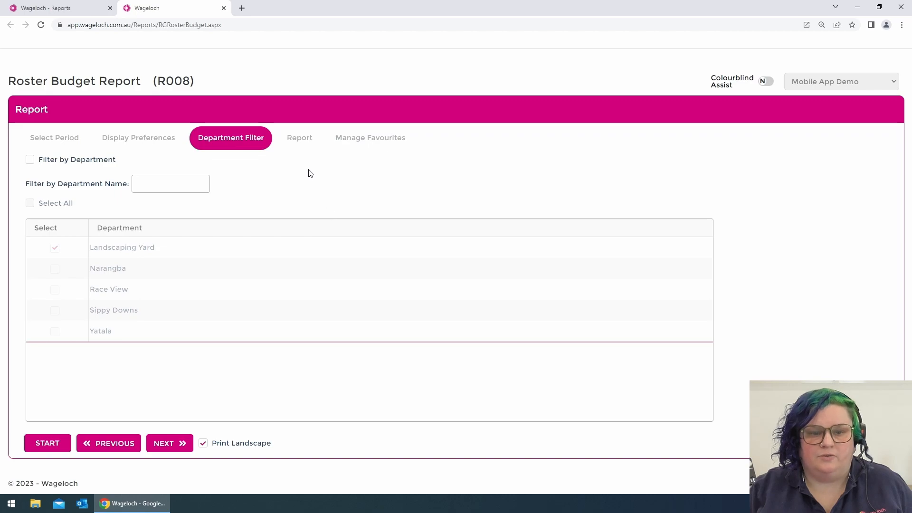
Generate the Roster Budget Report, set it to group by department and generate it again
click(300, 140)
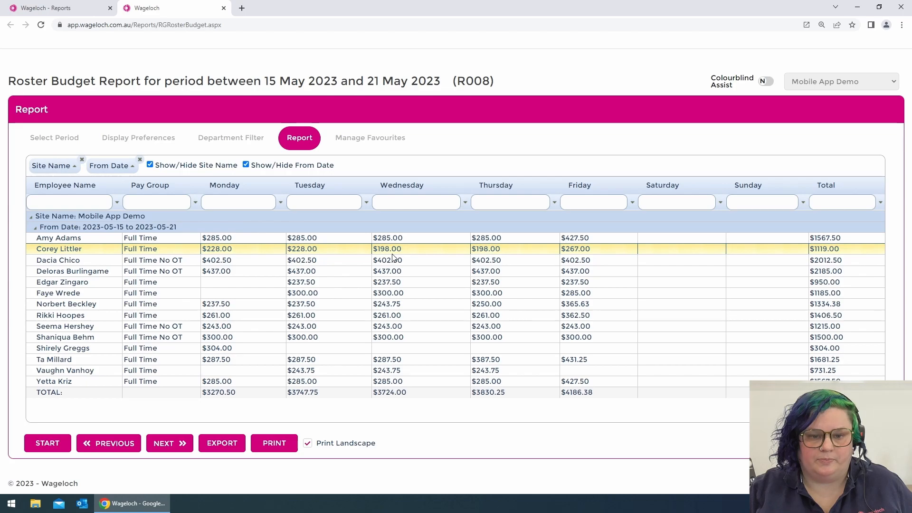
click(143, 139)
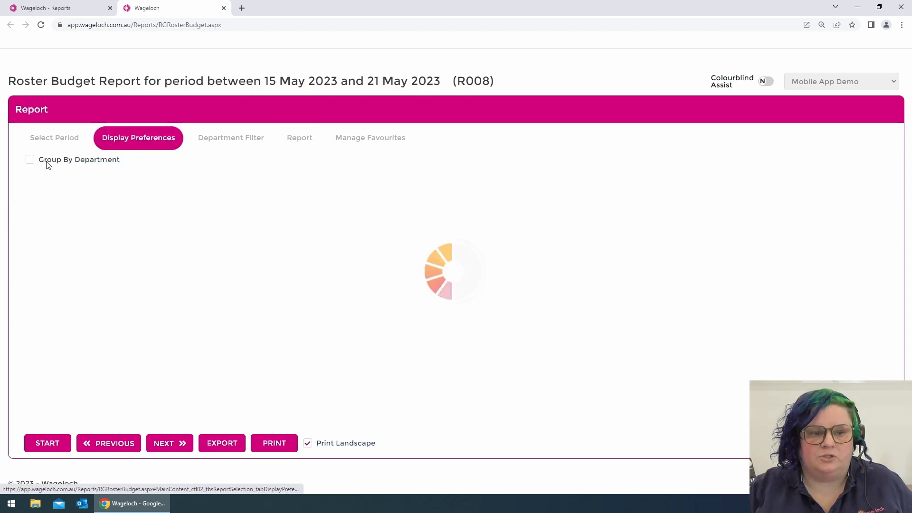
click(31, 162)
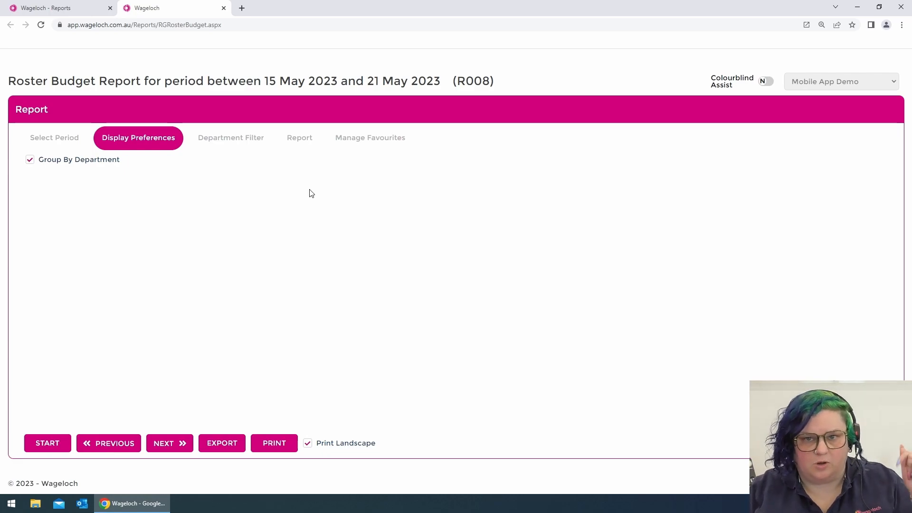
click(299, 139)
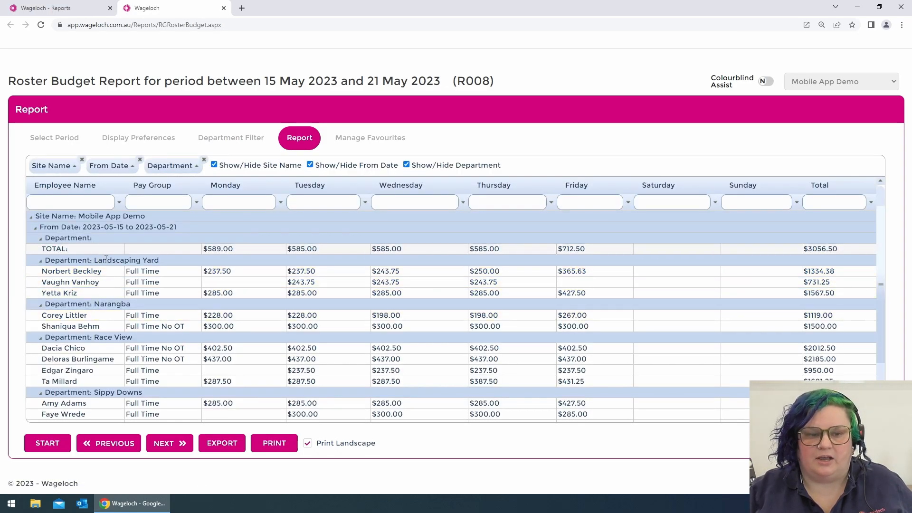
Review the department sections of the grouped Roster Budget Report and export the report
drag(116, 260, 147, 261)
drag(99, 304, 122, 306)
drag(99, 337, 139, 342)
drag(105, 392, 134, 393)
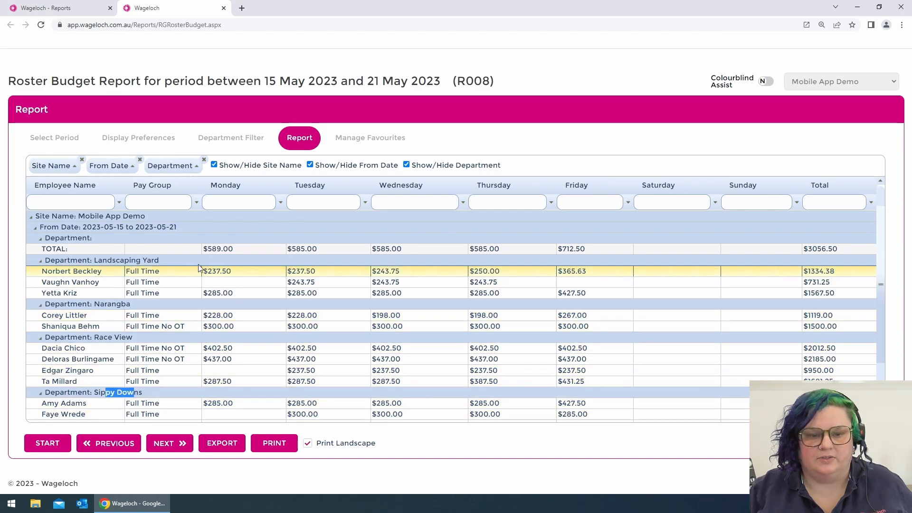
scroll(280, 312, down, 1)
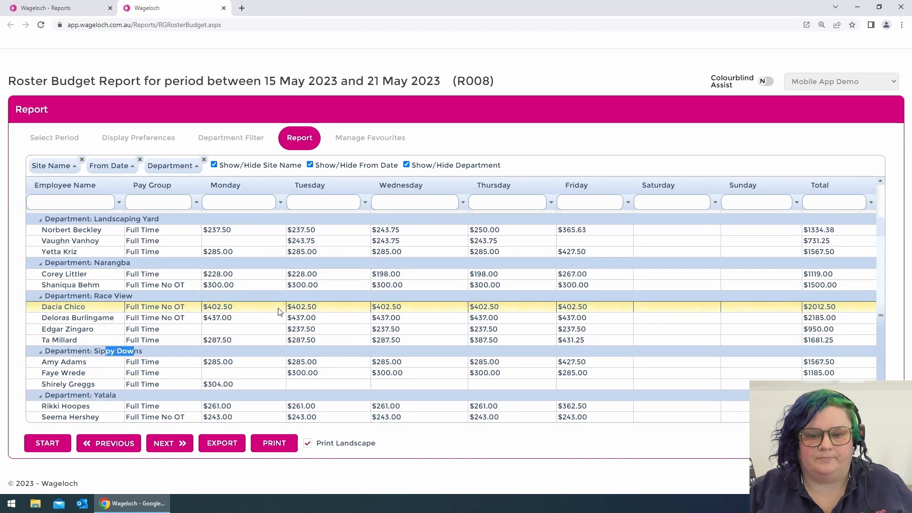
scroll(280, 312, up, 1)
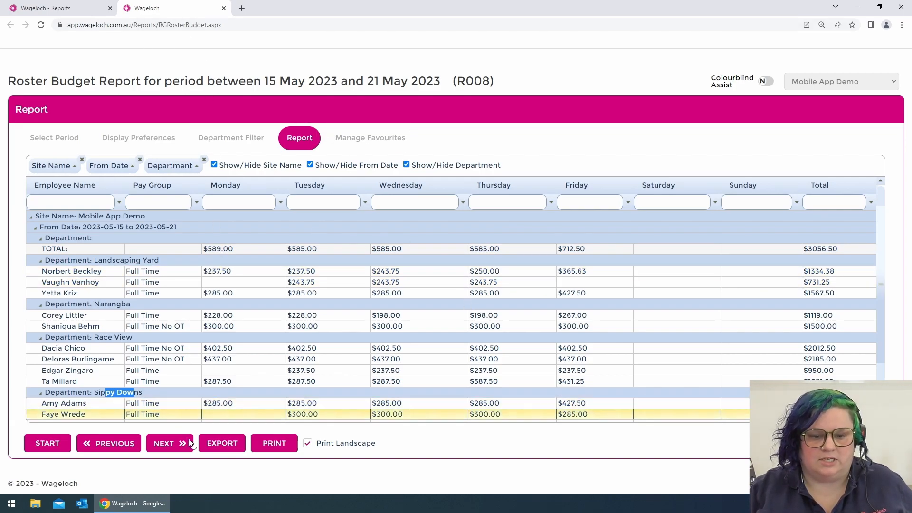
click(210, 447)
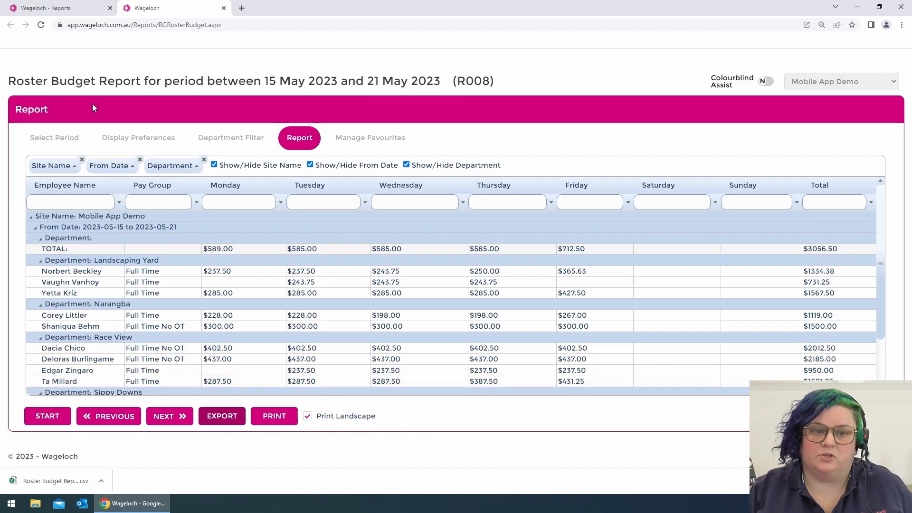
Set the Roster Budget Report's period from 01/01/2023 to 30/06/2023
click(50, 142)
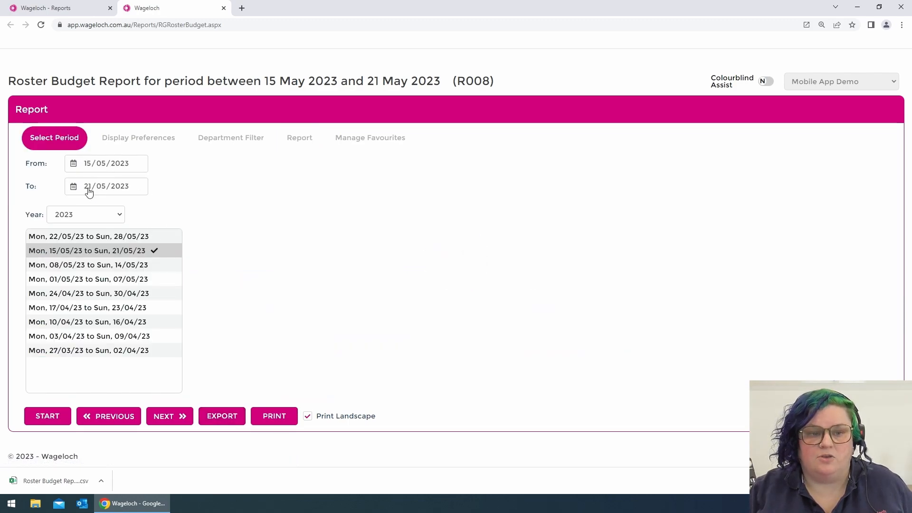
click(76, 164)
click(75, 182)
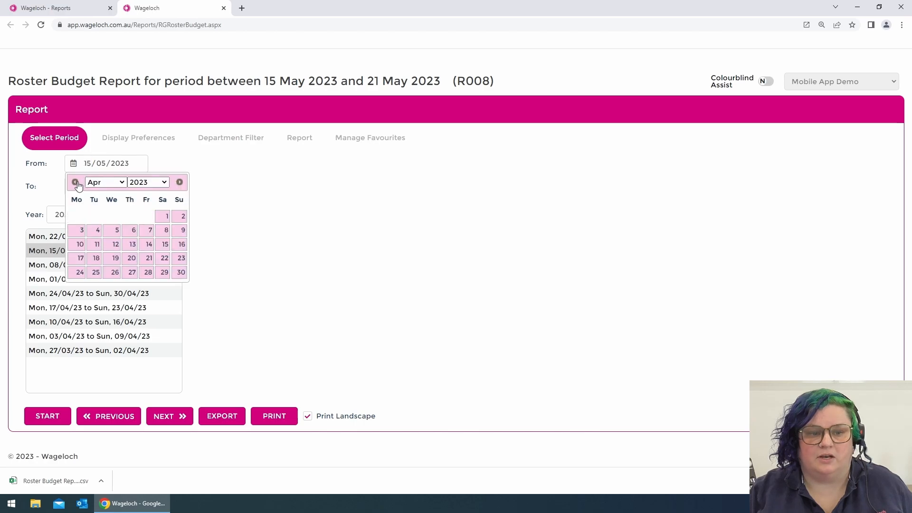
click(76, 182)
click(75, 182)
click(75, 182)
click(179, 217)
click(74, 186)
click(179, 204)
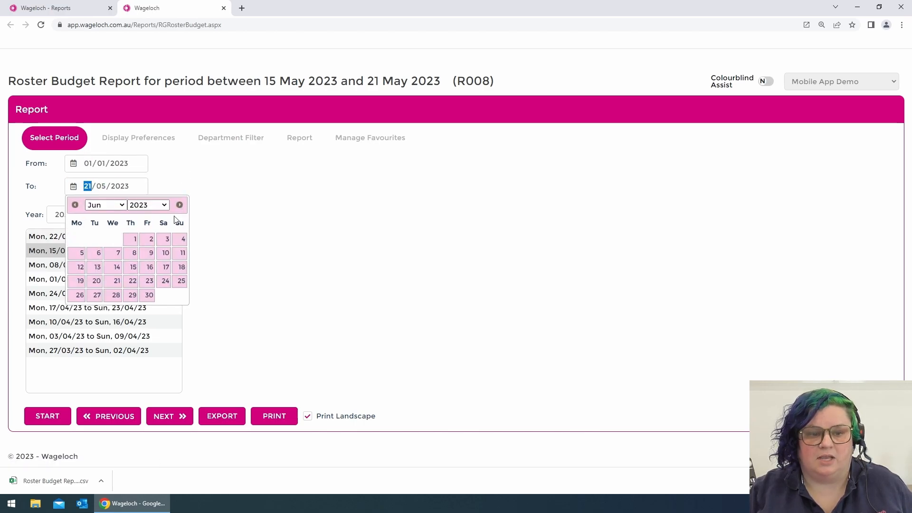
click(147, 296)
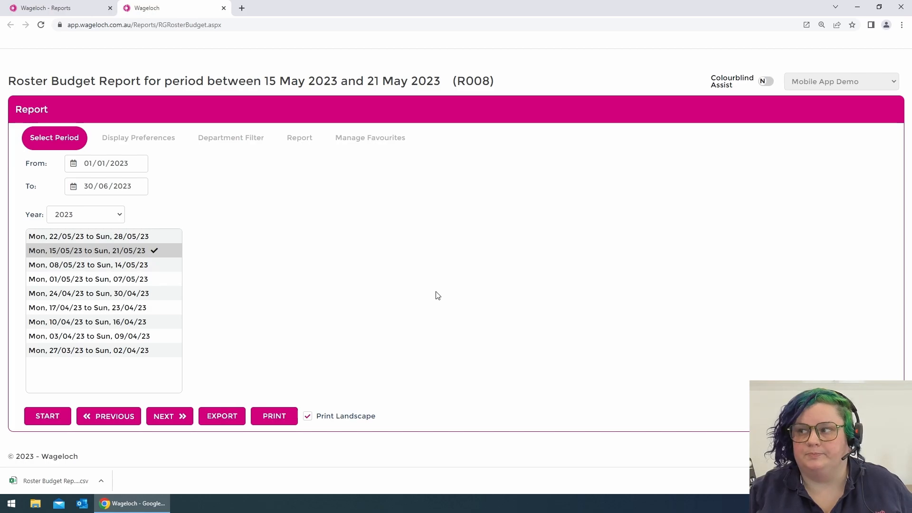
Close the report and open Roster Budget By Timesheet Columns (R009) for the week 15/05/23 to 21/05/23
click(224, 8)
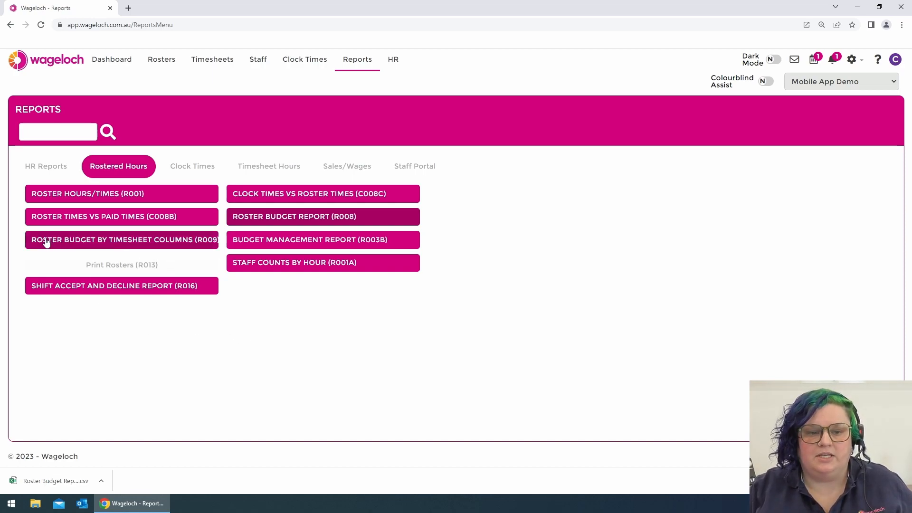
click(129, 244)
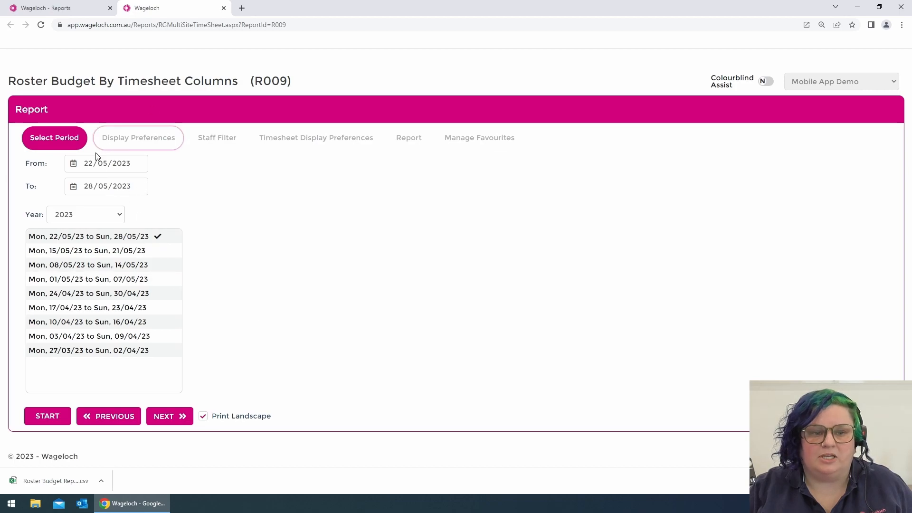
click(85, 251)
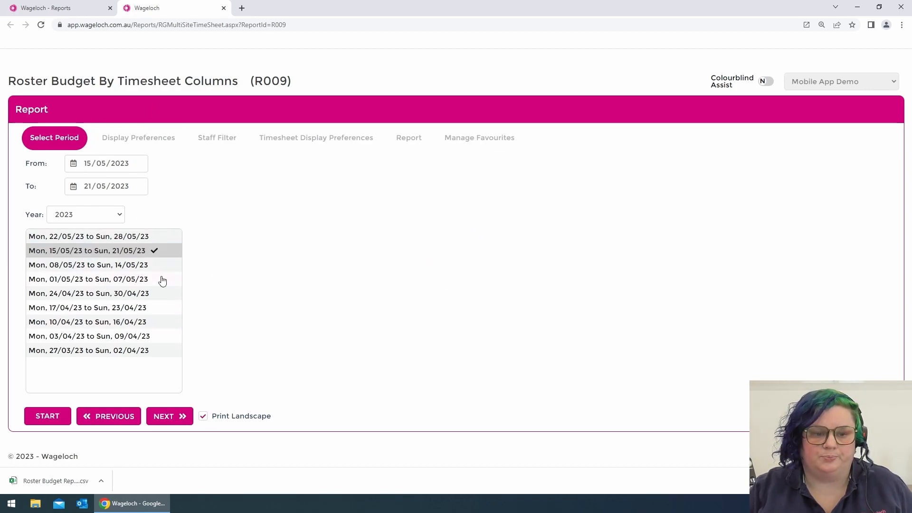
Check the report's display preferences and try the staff filter, turning the filter off again
click(143, 144)
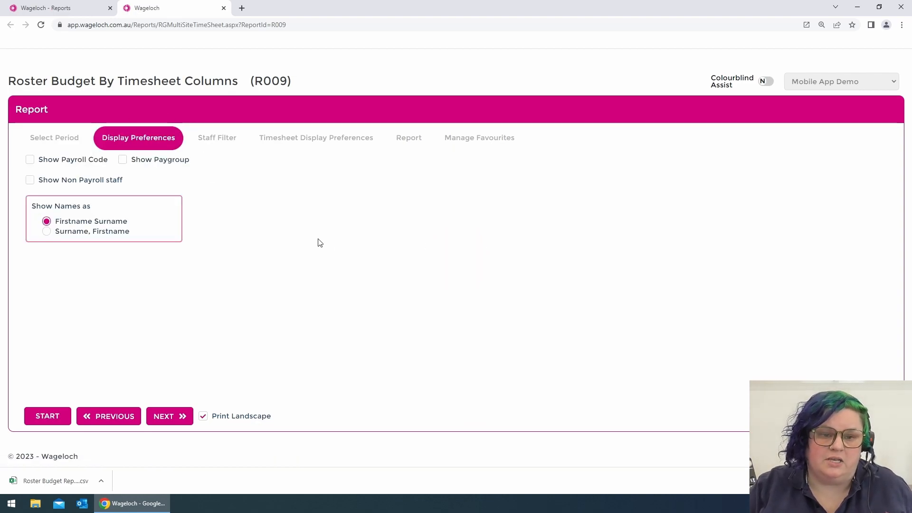
click(207, 139)
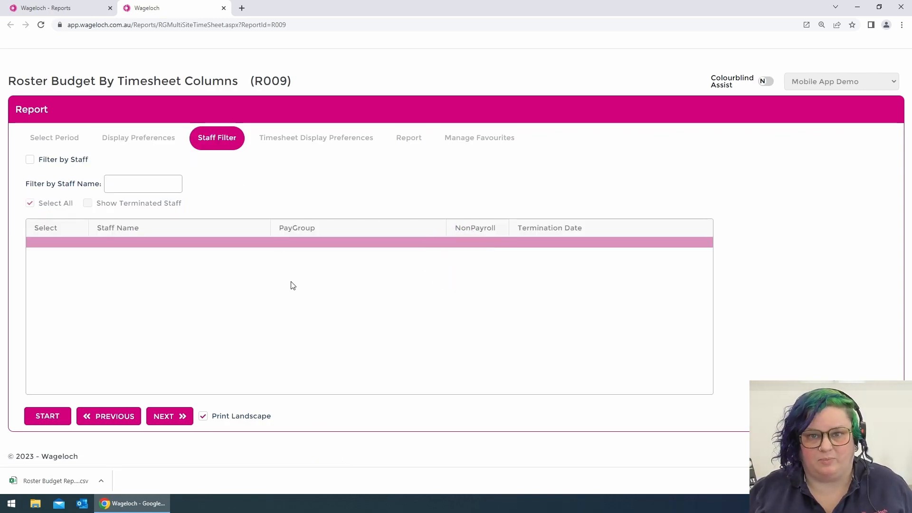
click(29, 160)
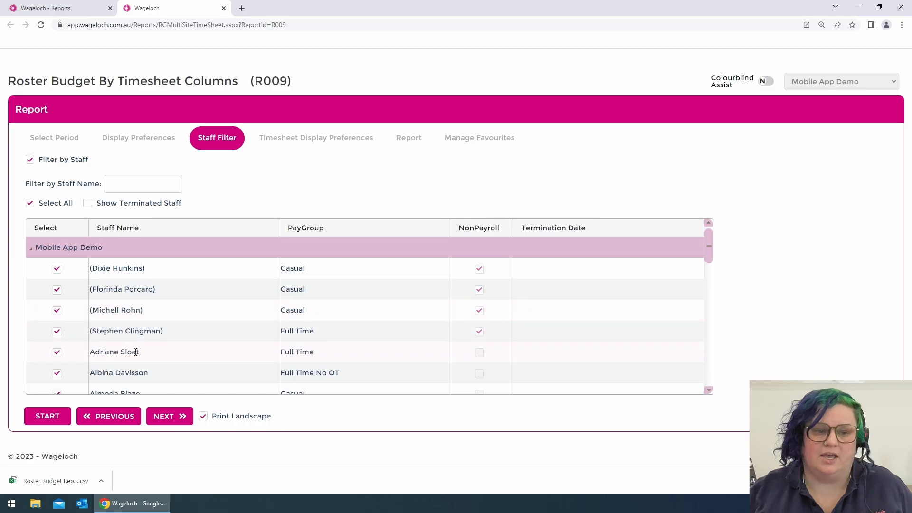
click(29, 160)
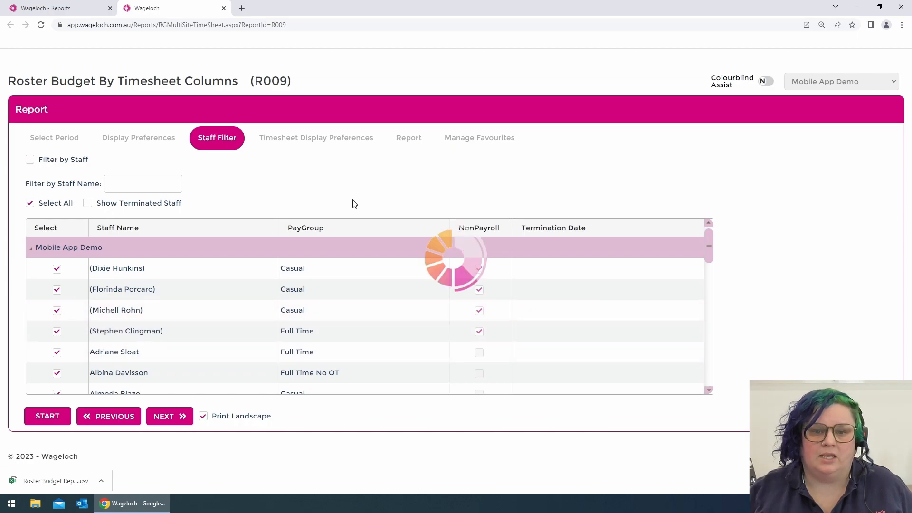
Set the timesheet columns report to show and group by department, and generate it
click(311, 142)
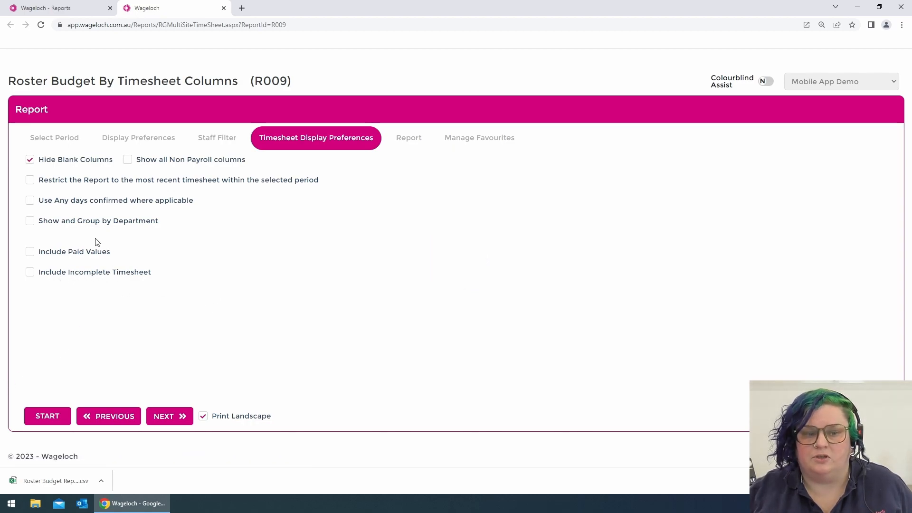
click(74, 224)
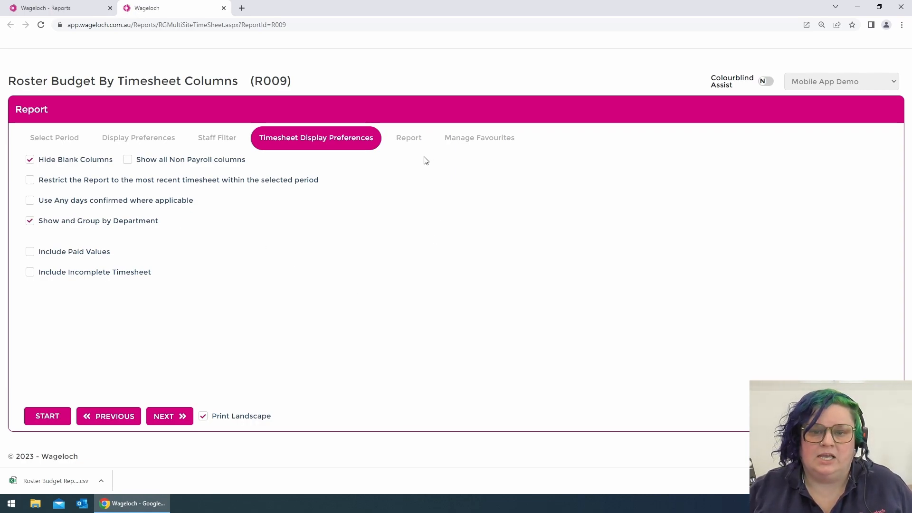
click(413, 138)
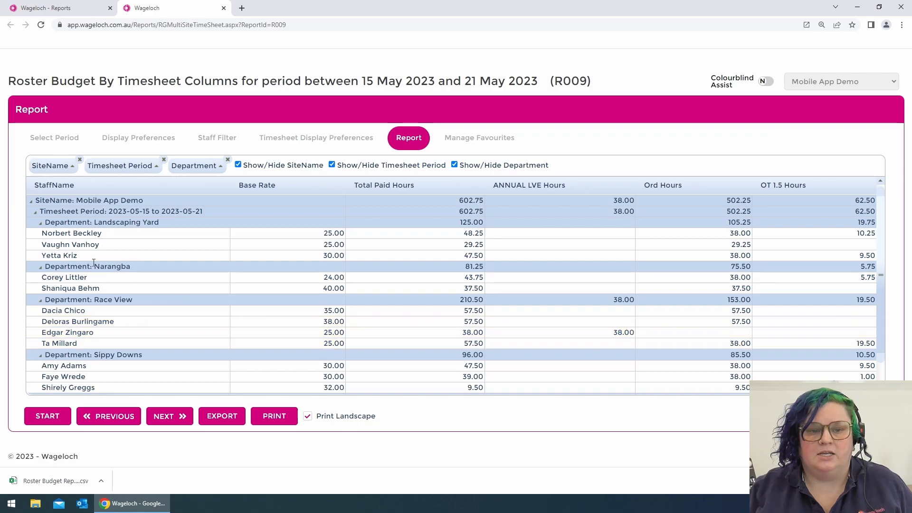
Review the department groups and annual leave hours, and generate the report again with paid values included
drag(99, 222, 136, 222)
drag(94, 268, 135, 268)
drag(107, 300, 138, 302)
drag(106, 356, 148, 357)
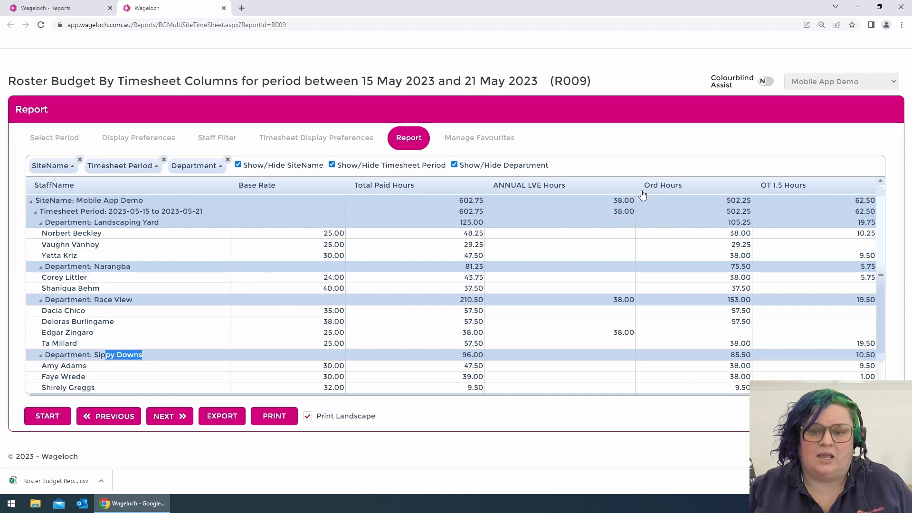
drag(623, 333, 612, 334)
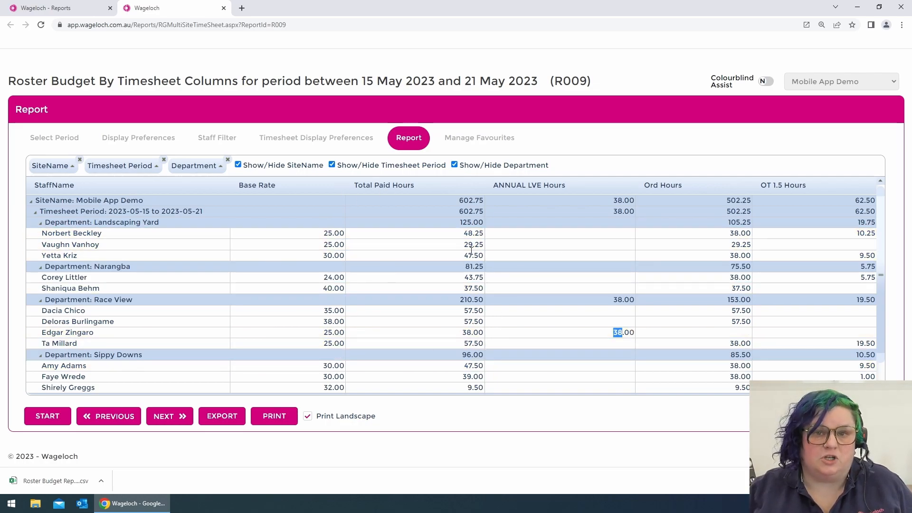
click(316, 144)
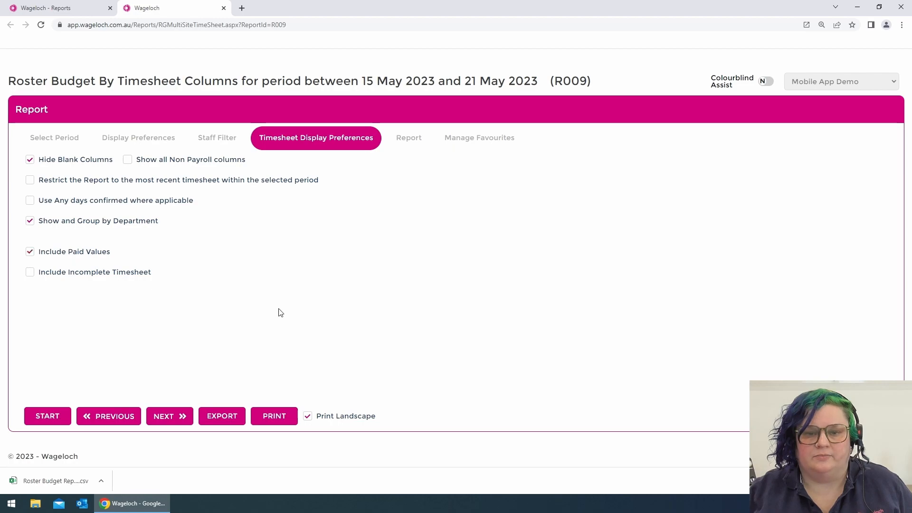
click(408, 141)
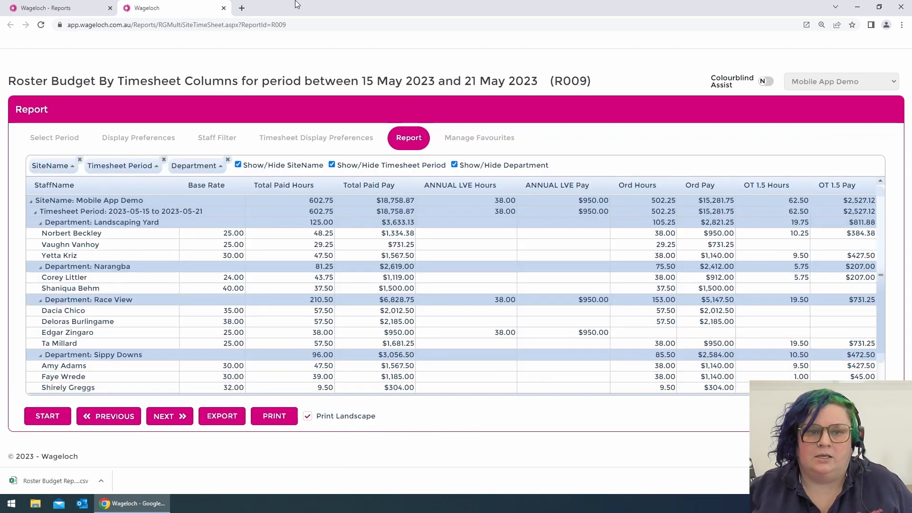
Close the timesheet columns report and show the available sales and wages reports
click(224, 8)
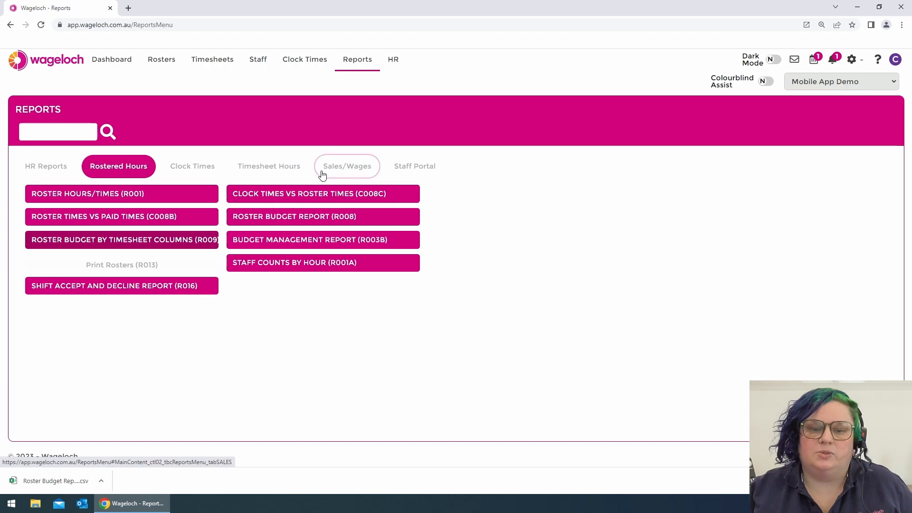
click(355, 172)
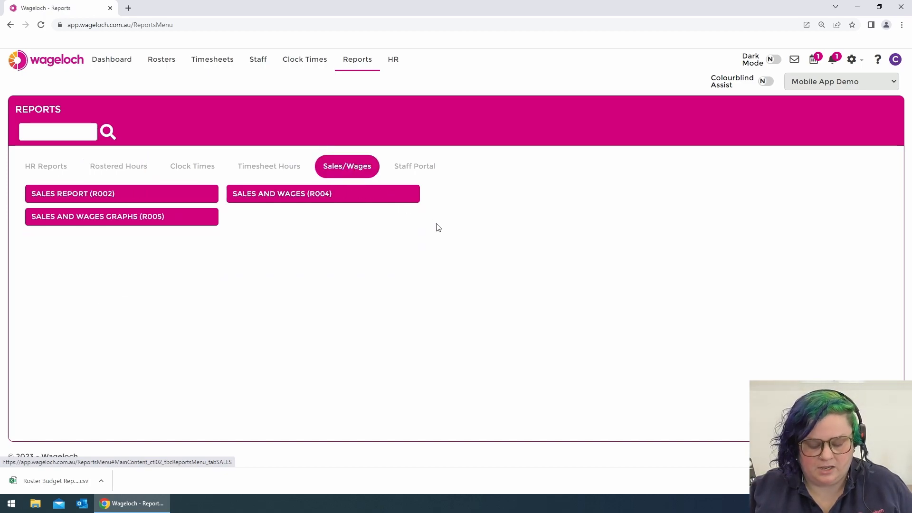
Generate the Sales Report (R002) for Mon 15/05/23 to Sun 21/05/23, summarised daily, and review its sales, wages and hours rows
click(105, 200)
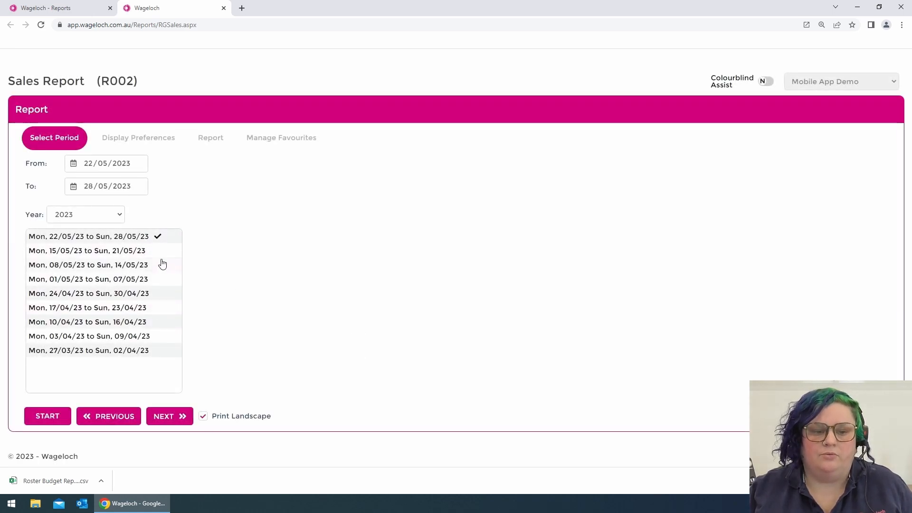
click(117, 248)
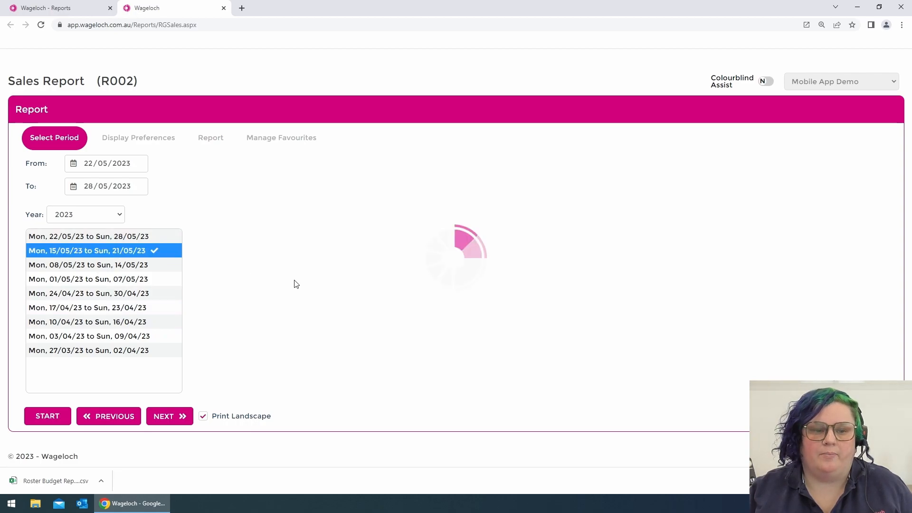
click(146, 138)
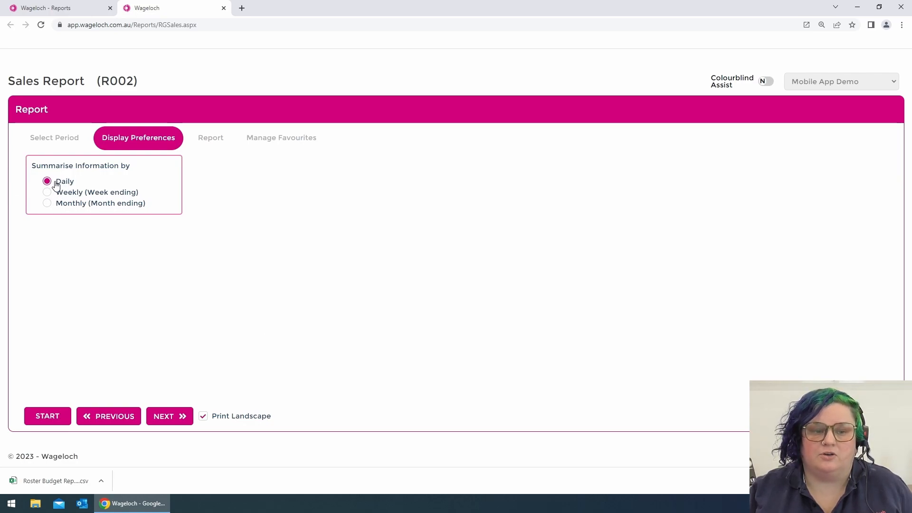
click(223, 142)
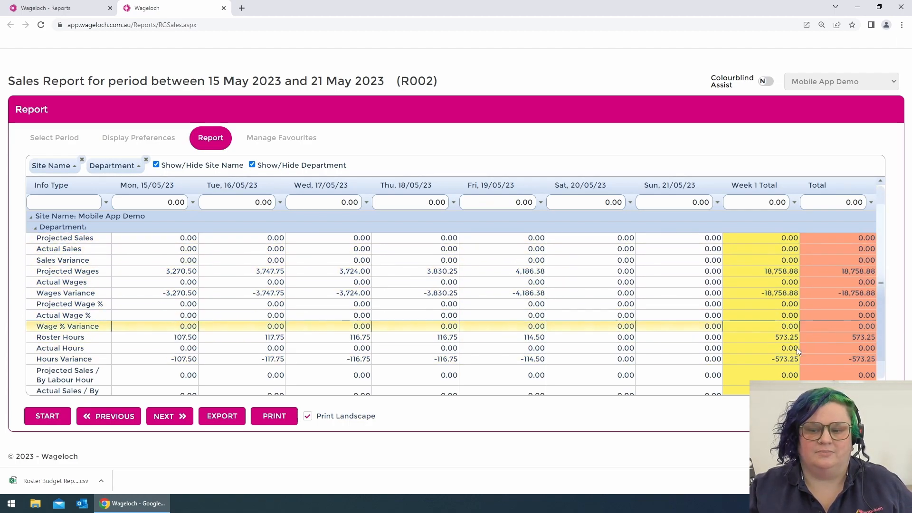
scroll(836, 323, down, 1)
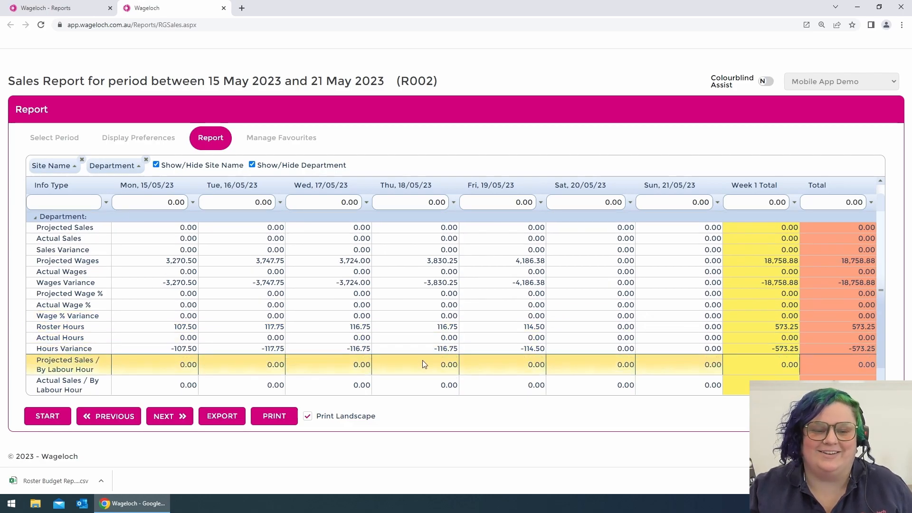
scroll(421, 290, up, 1)
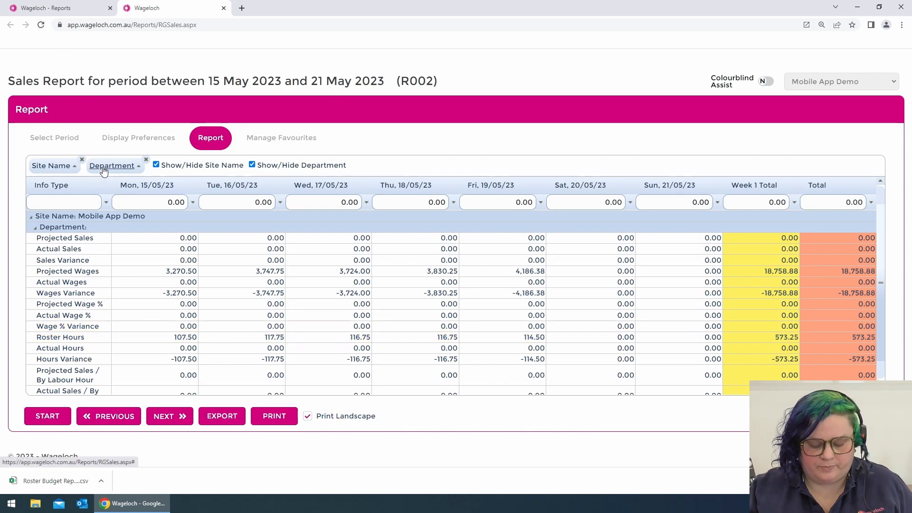
Return to the rostered hours reports and open Roster Times vs Paid Times (C008B) for Mon 08/05/23 to Sun 14/05/23
click(60, 9)
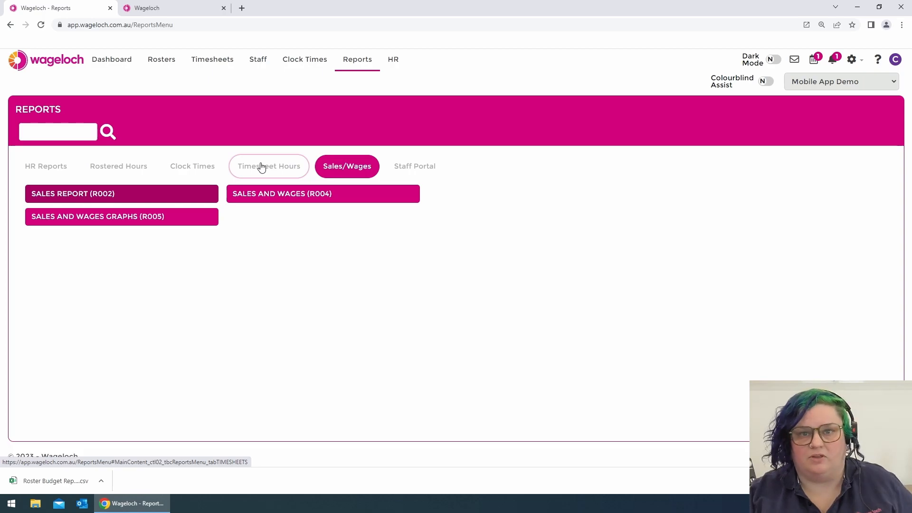
click(121, 167)
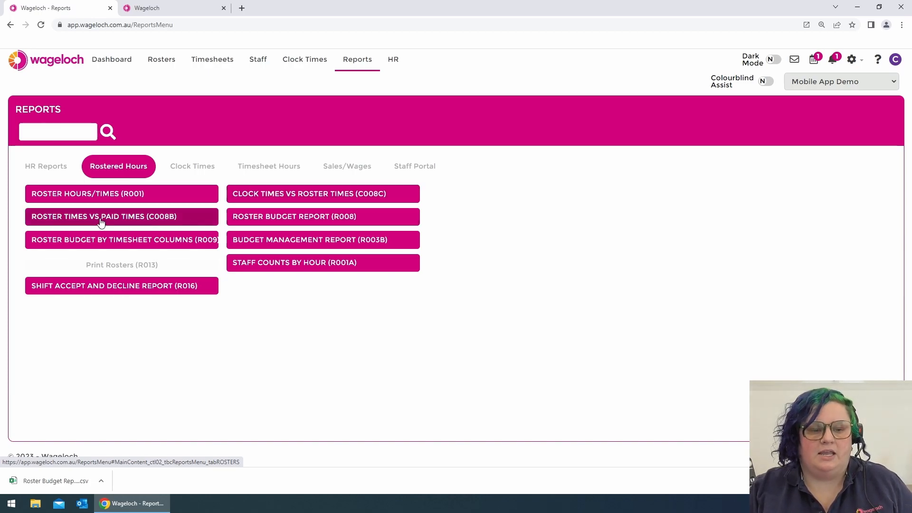
click(71, 221)
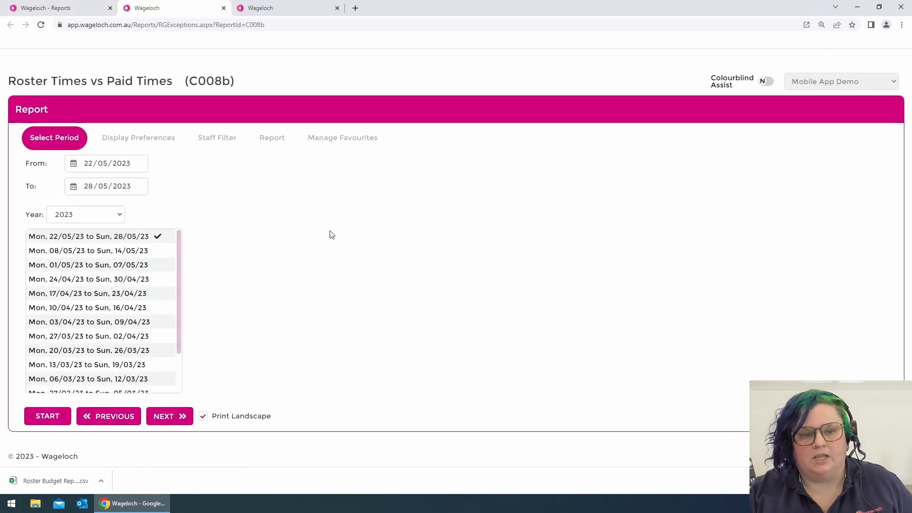
click(110, 254)
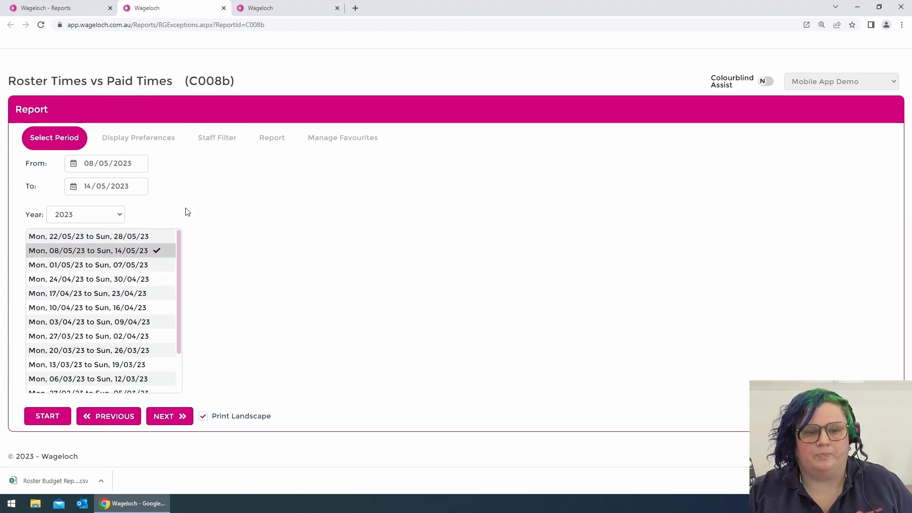
Set the report to compare all 3 variance types, include leave and use a 0-minute variance, and generate it
click(150, 140)
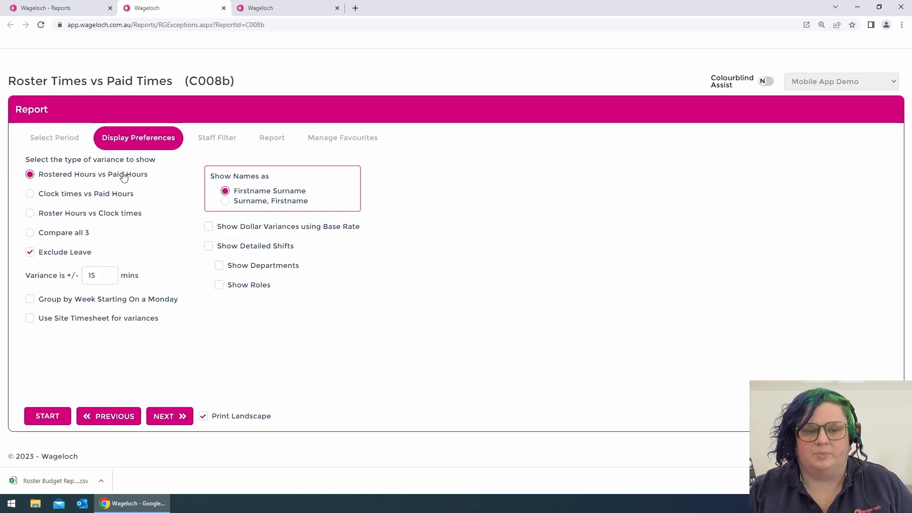
click(69, 237)
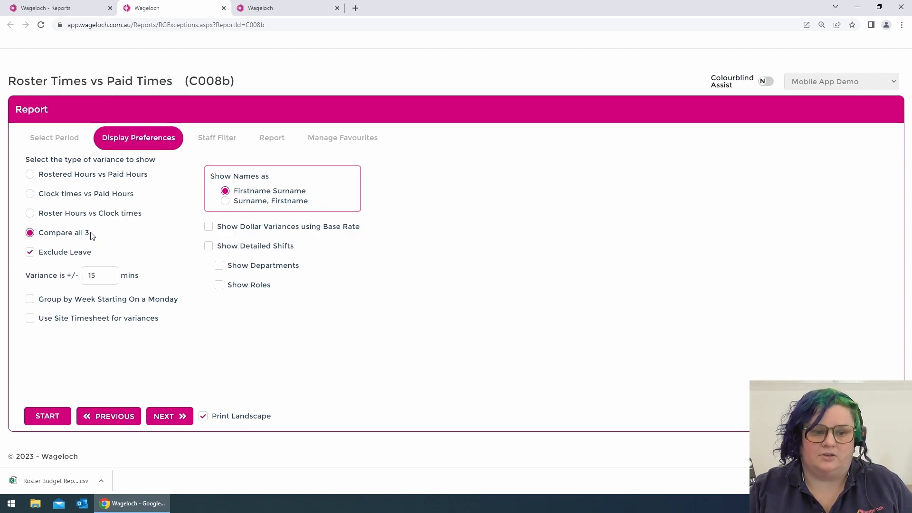
click(30, 252)
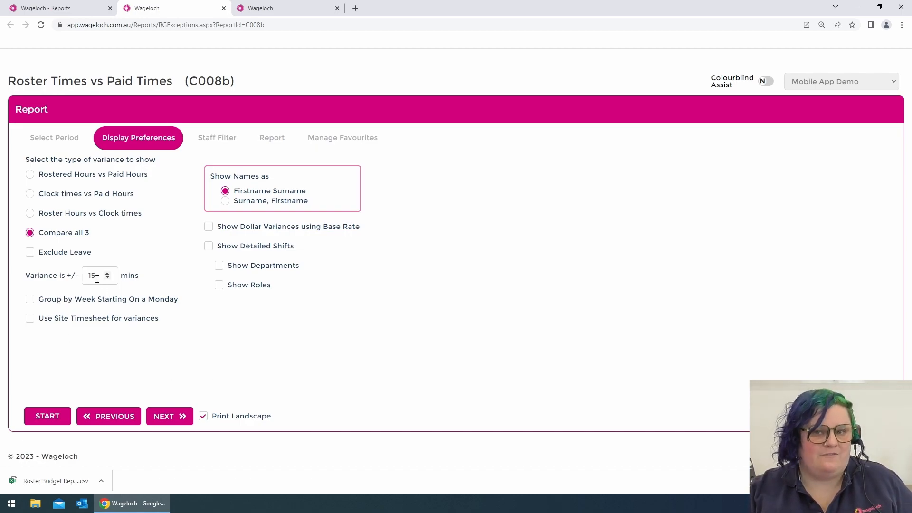
drag(96, 276, 59, 273)
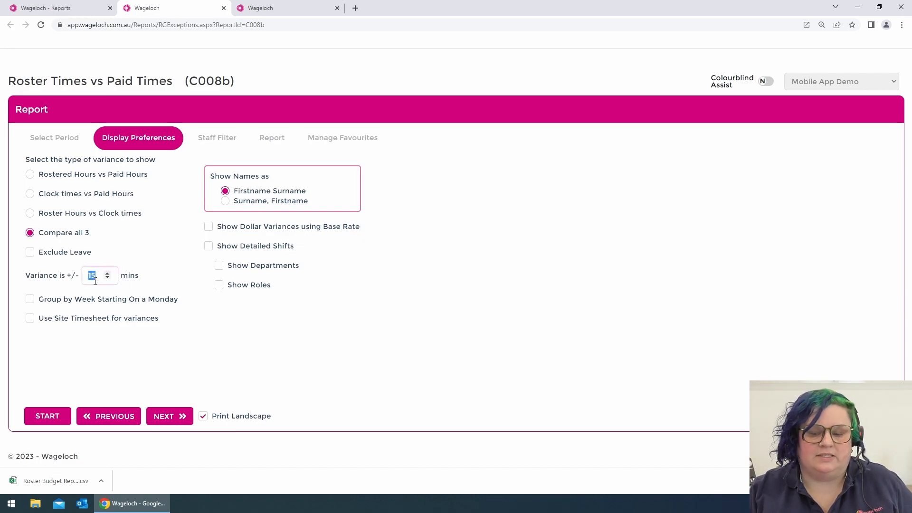
text(0)
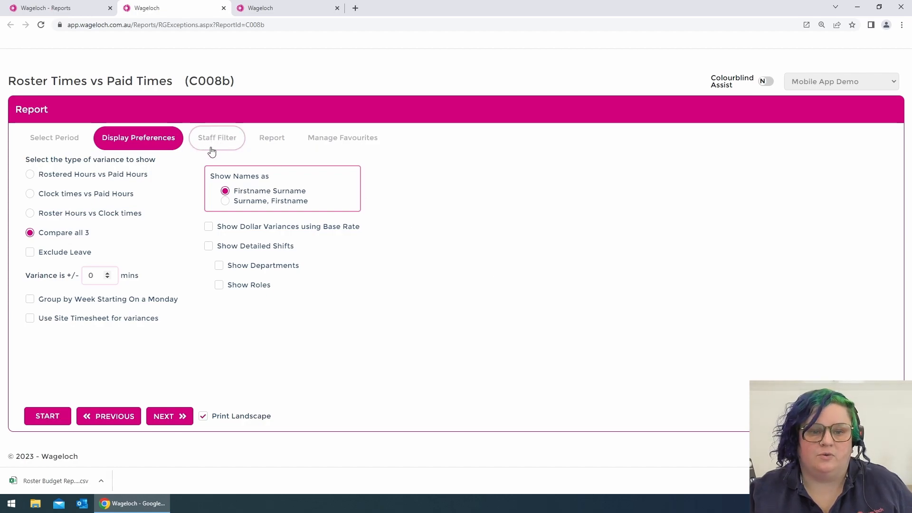
click(276, 140)
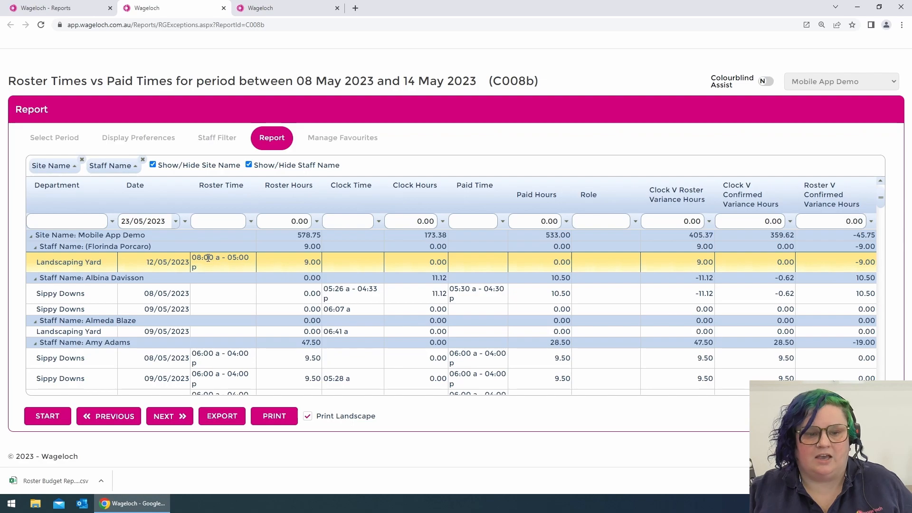
Examine the roster, clock and paid times of the listed staff and their three variance hours columns
drag(202, 259, 245, 259)
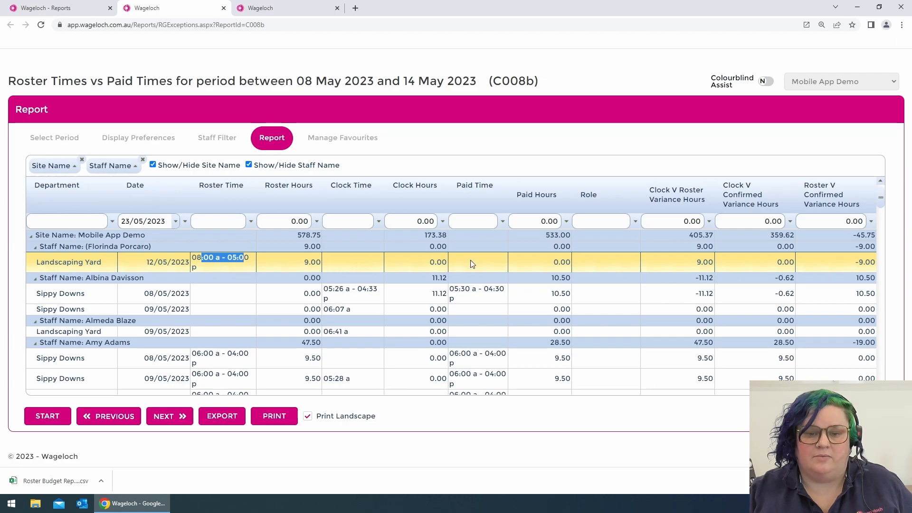
drag(859, 261, 900, 303)
click(869, 266)
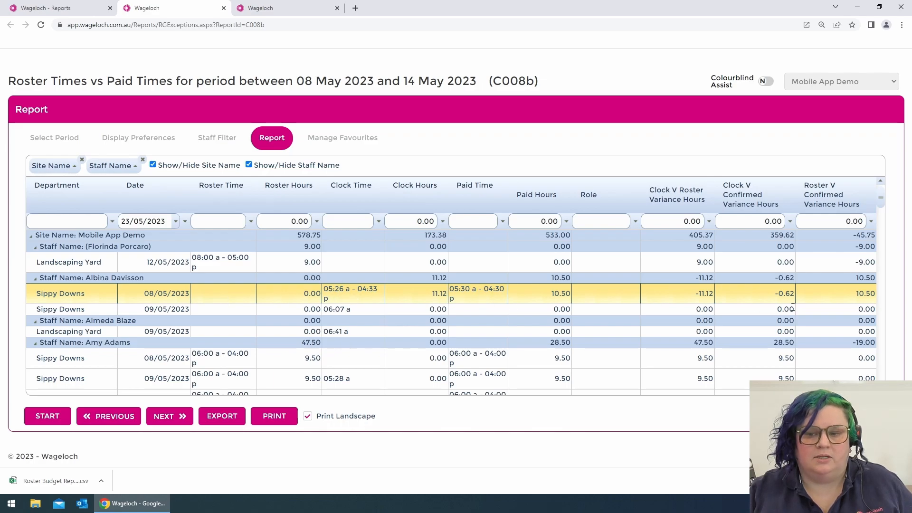
drag(698, 294, 716, 299)
drag(773, 295, 798, 297)
mouse_move(856, 294)
mouse_down()
mouse_move(867, 295)
mouse_move(864, 304)
mouse_up()
click(866, 305)
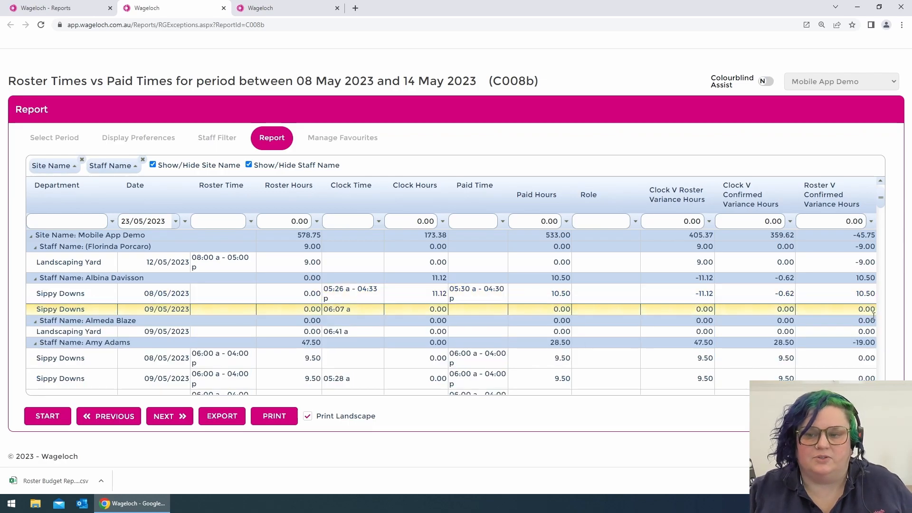
scroll(395, 328, down, 10)
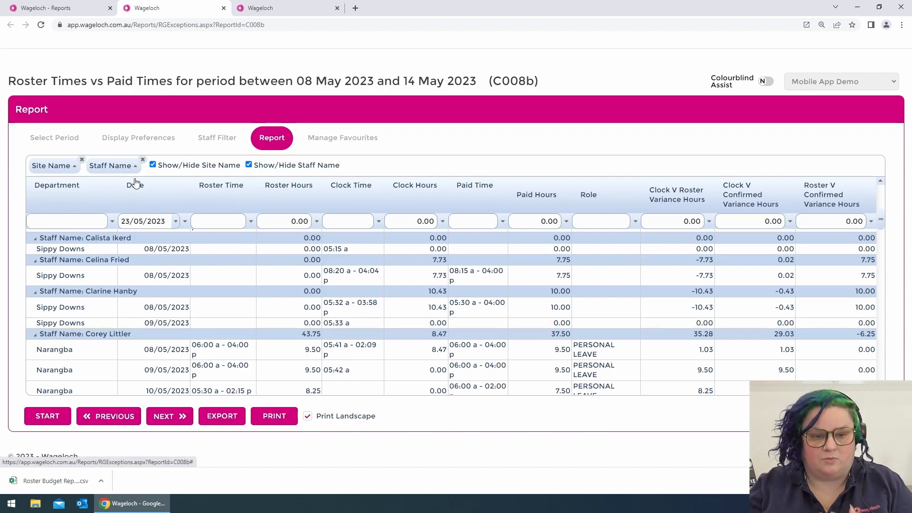
Return to the reports list and show the sales and wages reports
click(77, 9)
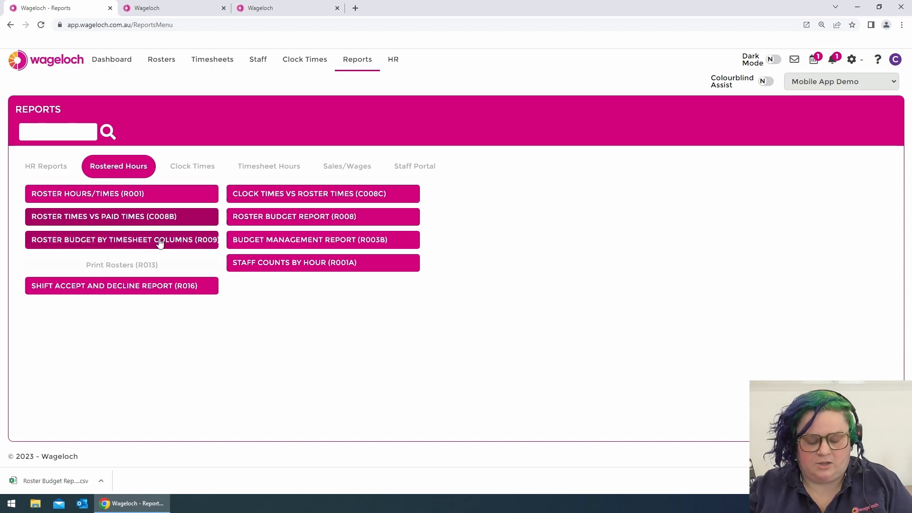
click(340, 170)
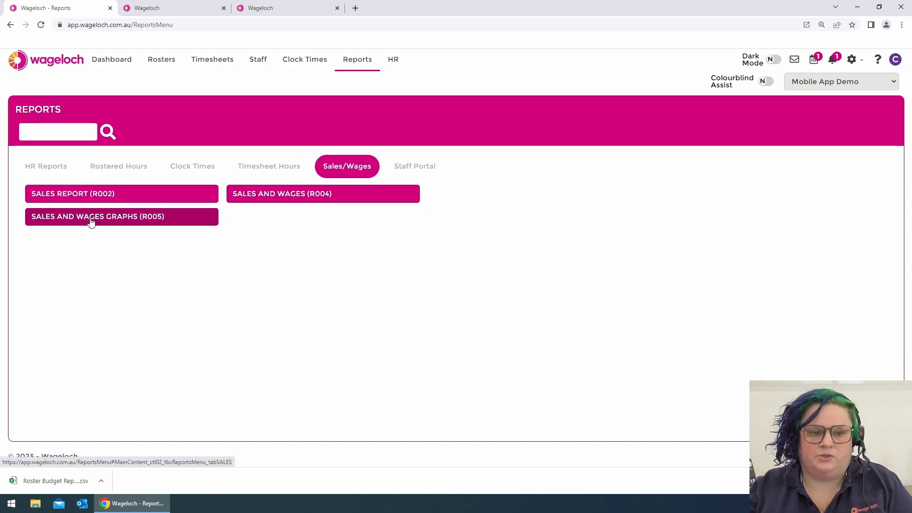